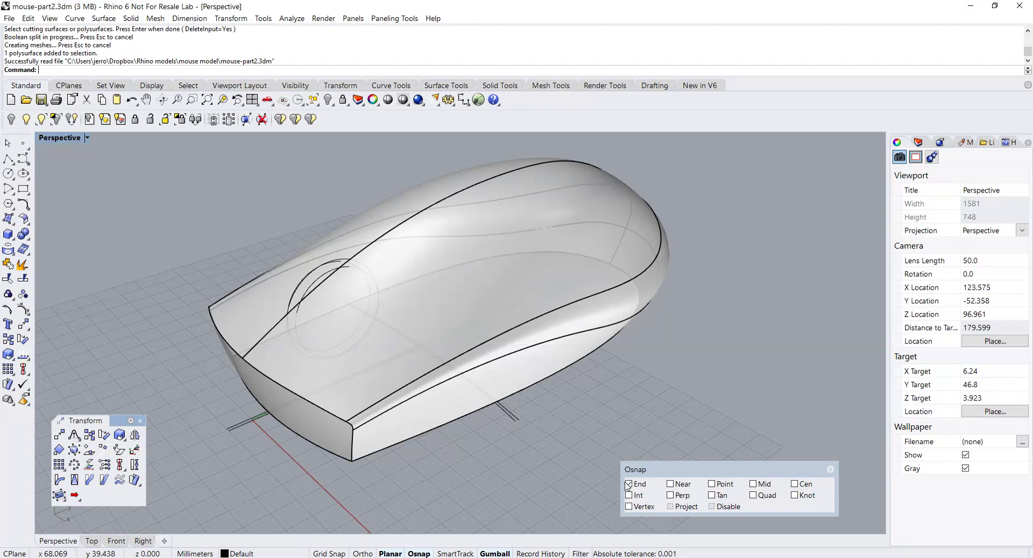
Step: Create a planar surface from the open bottom edges to cap the underside of the mouse body
right_click_drag(558, 451, 489, 327)
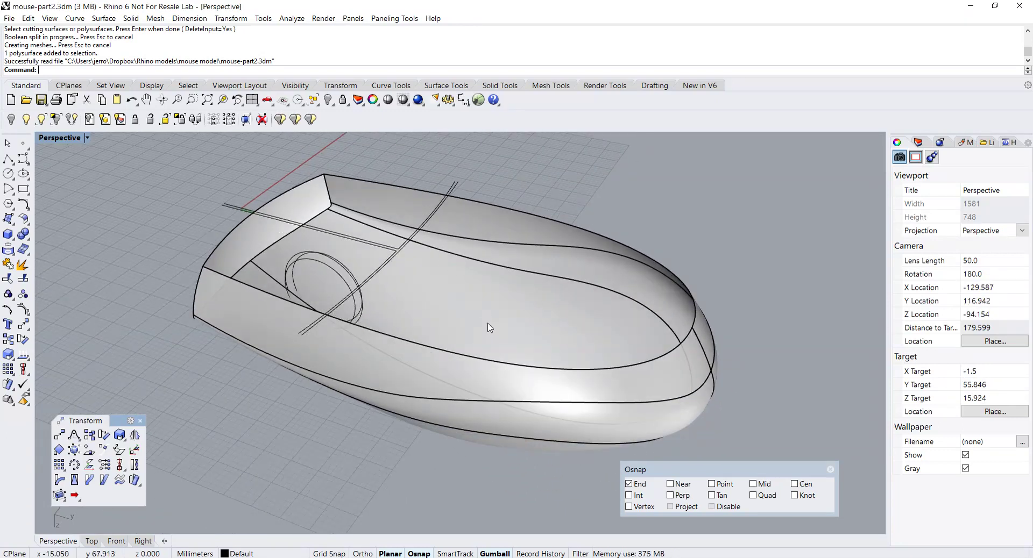
left_click(11, 222)
left_click(41, 225)
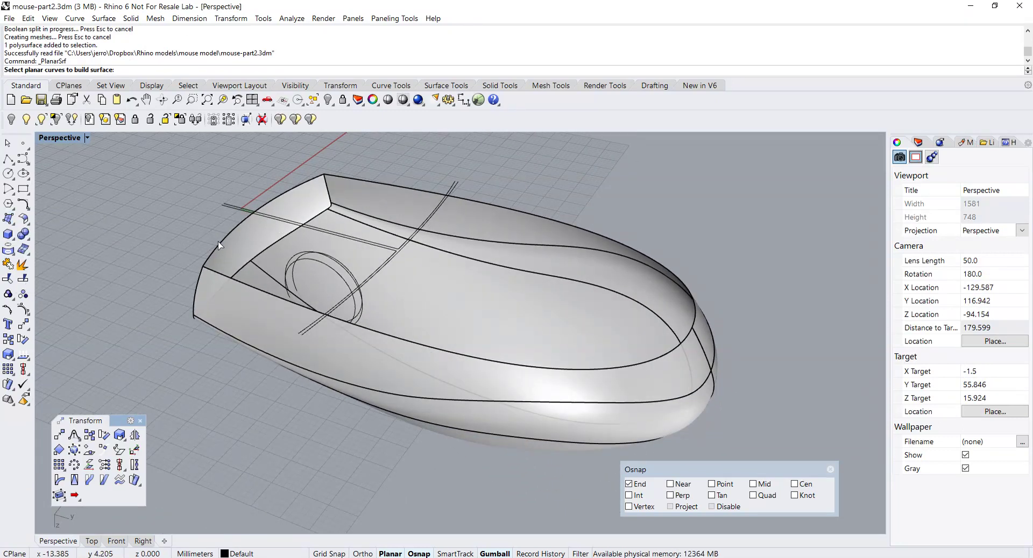
left_click(218, 273)
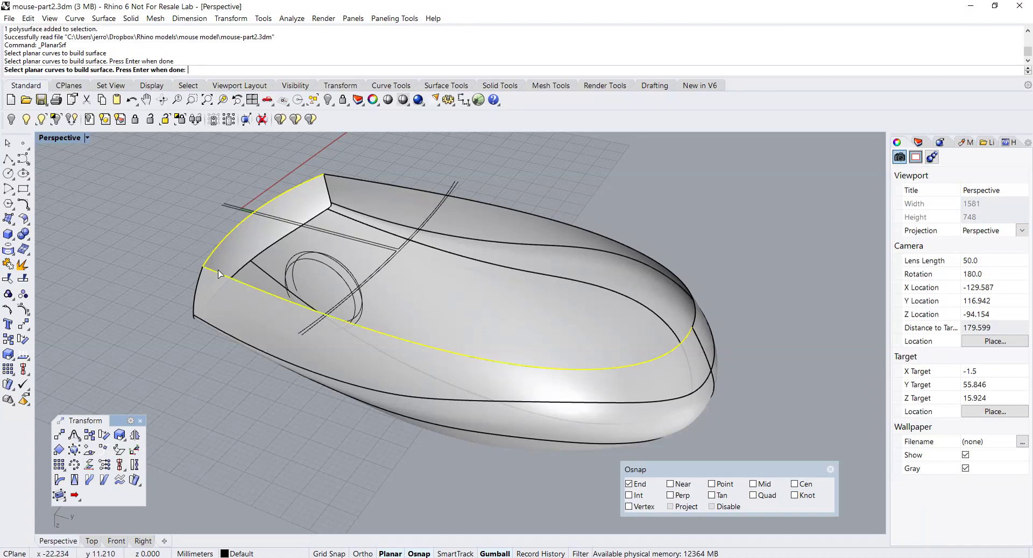
left_click(616, 238)
key("Return")
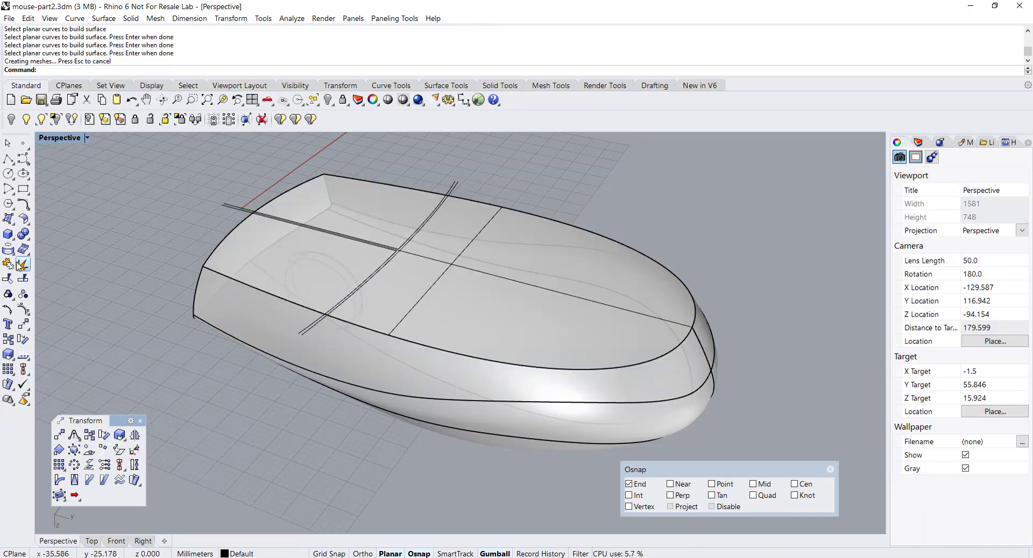
Step: Join the planar bottom surface with the mouse body into one closed polysurface and clear the selection
left_click(21, 264)
left_click(272, 260)
left_click(249, 292)
key("Return")
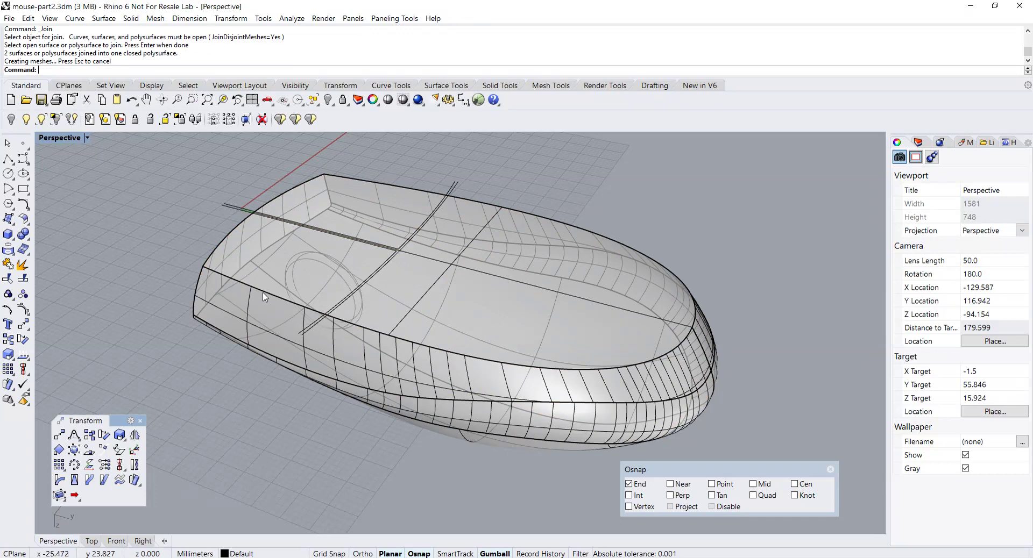
left_click(291, 273)
key("Escape")
Step: Turn off the surface isocurve display for the closed mouse polysurface
left_click(642, 375)
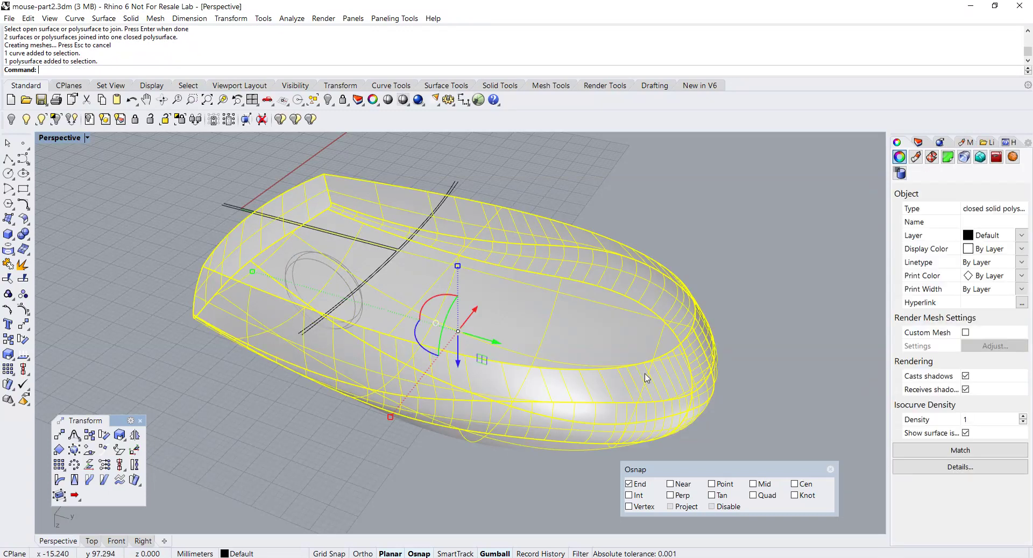
left_click(965, 433)
right_click_drag(689, 322, 555, 397)
key("Escape")
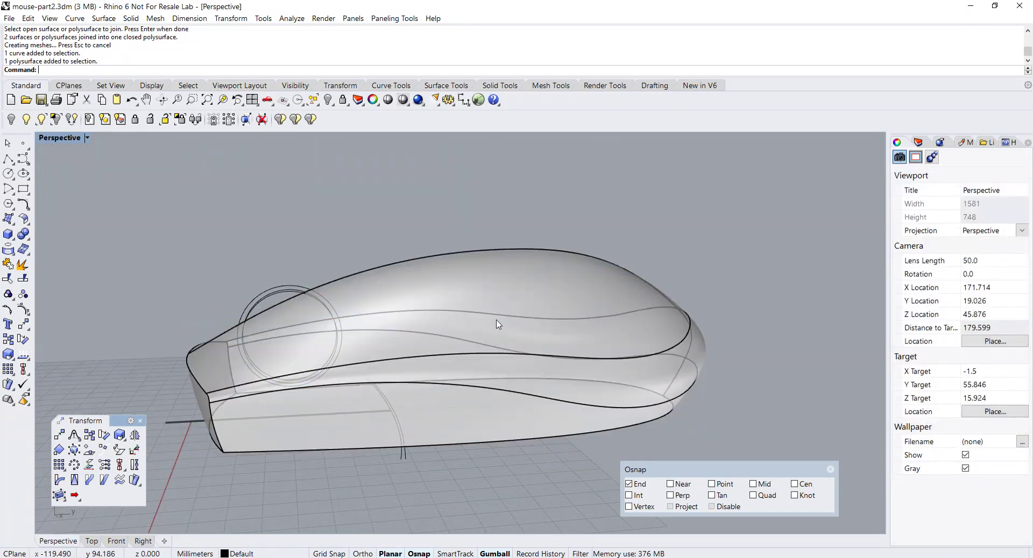
Step: Run a Zebra analysis on the mouse body and examine the thin vertical stripes across its surfaces
left_click(497, 324)
right_click_drag(496, 324, 498, 289)
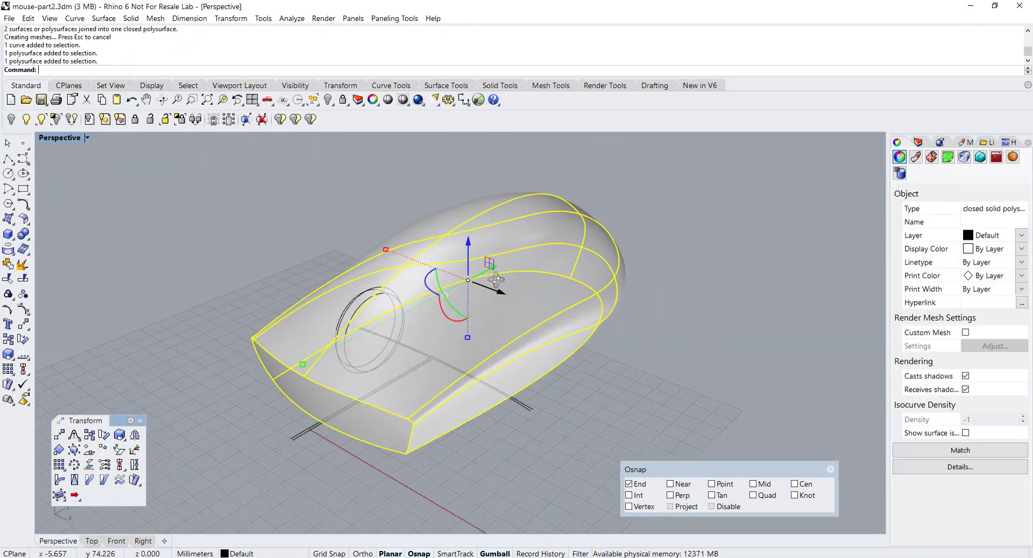
left_click(294, 19)
mouse_move(306, 51)
left_click(400, 92)
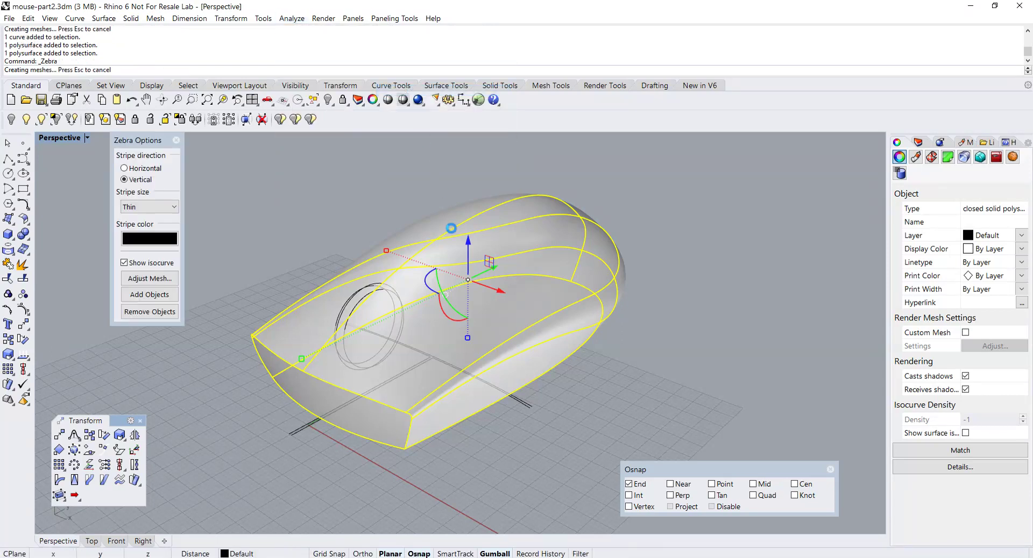
right_click_drag(452, 231, 466, 245)
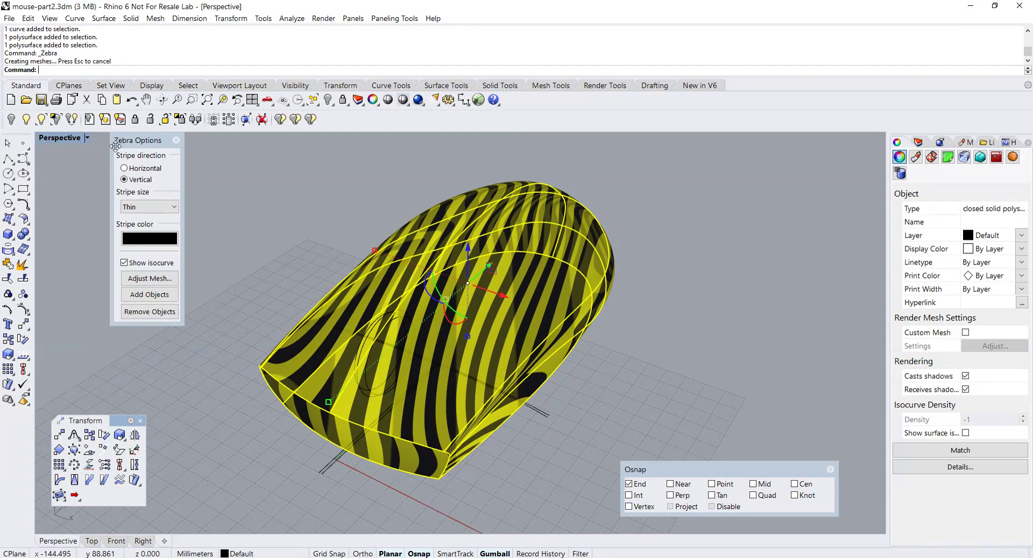
Step: Inspect the mouse body in Rendered display mode and end the Zebra analysis
left_click(86, 138)
left_click(61, 191)
right_click_drag(341, 259, 401, 255)
left_click(176, 140)
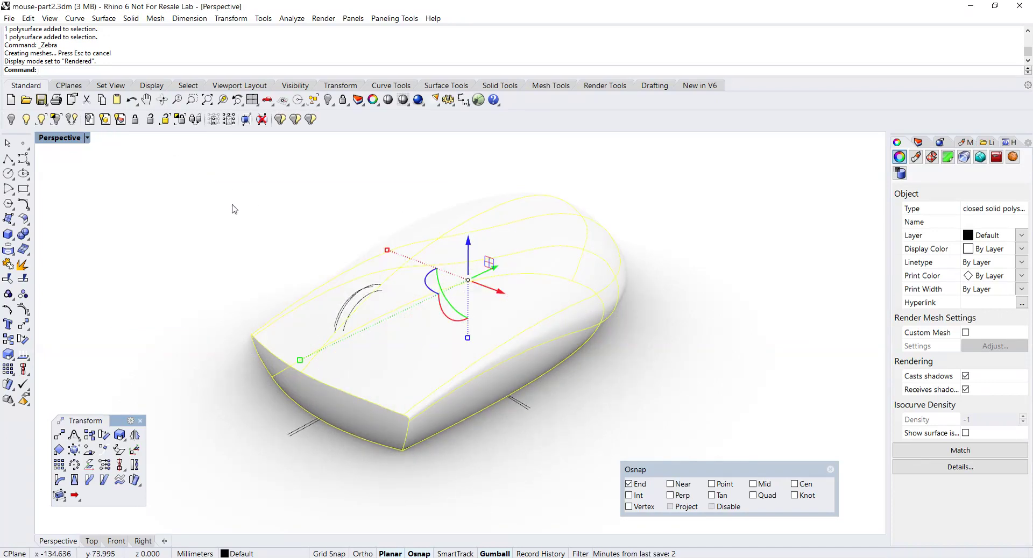
Step: Deselect the mouse body and set the Perspective view to Wireframe display mode
key("Escape")
left_click(75, 138)
left_click(75, 170)
right_click_drag(208, 233, 288, 262)
Step: Create silhouette curves of the mouse body from the Top view and deselect them in the Perspective view
double_click(47, 139)
right_click_drag(129, 183, 154, 214)
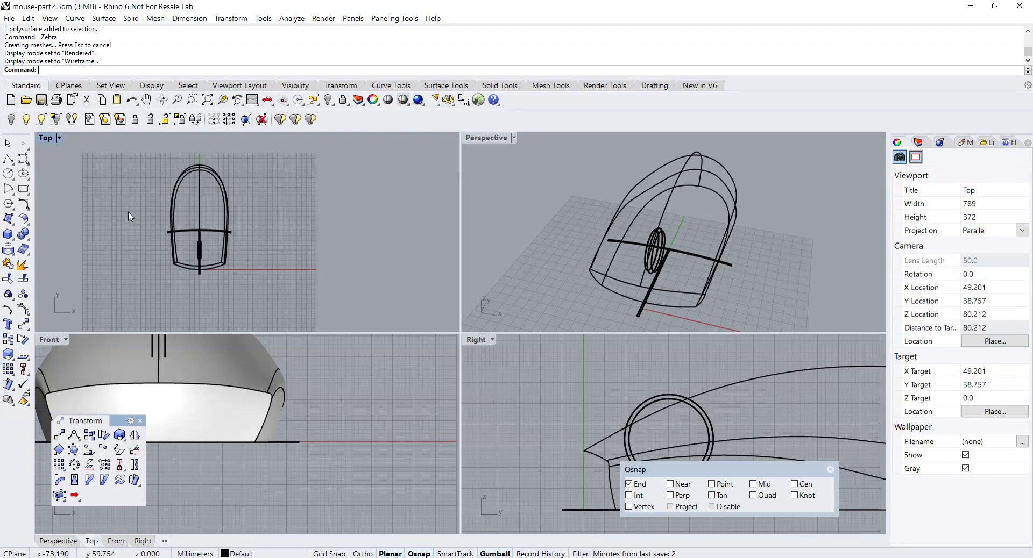
left_click(171, 213)
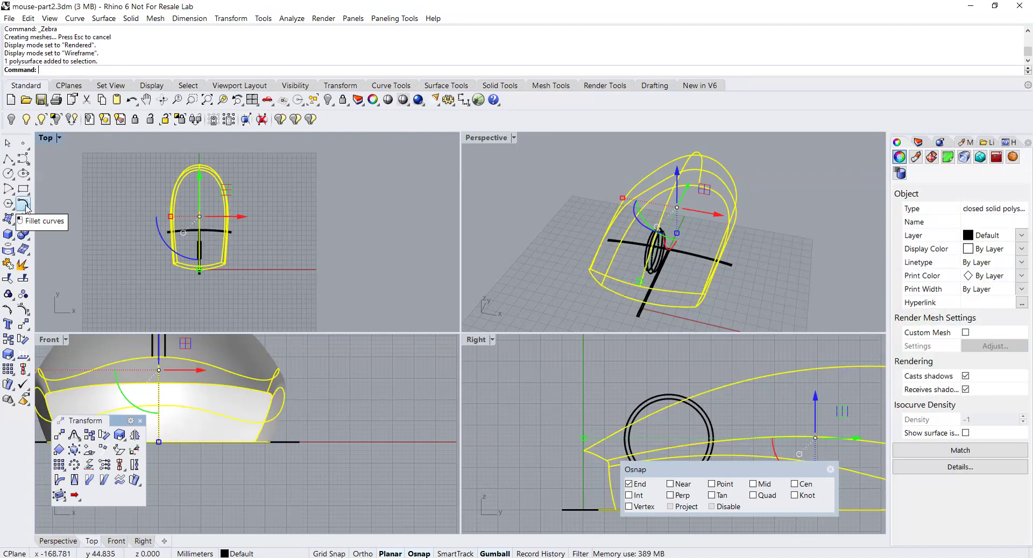
left_click(9, 250)
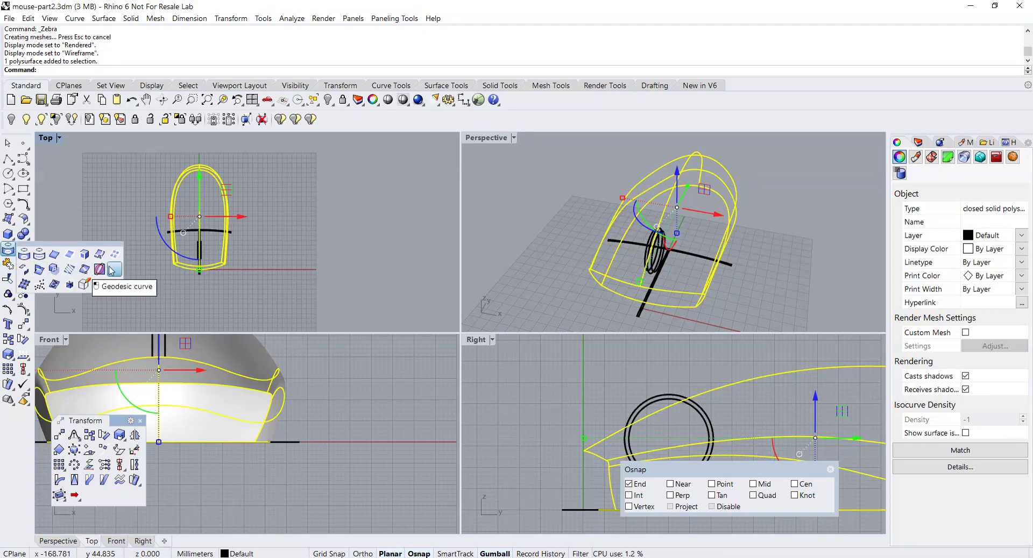
double_click(486, 138)
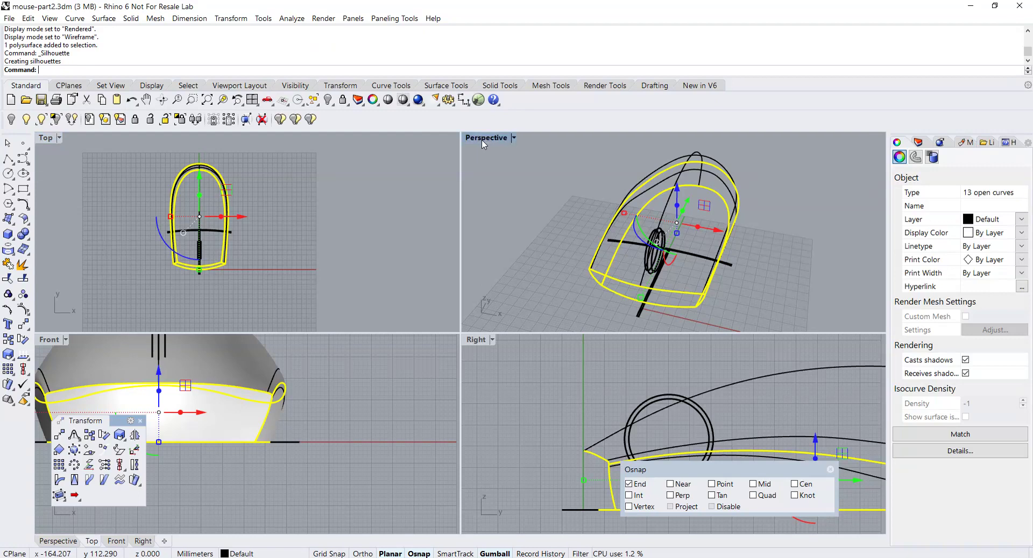
right_click_drag(480, 276, 521, 323)
key("Escape")
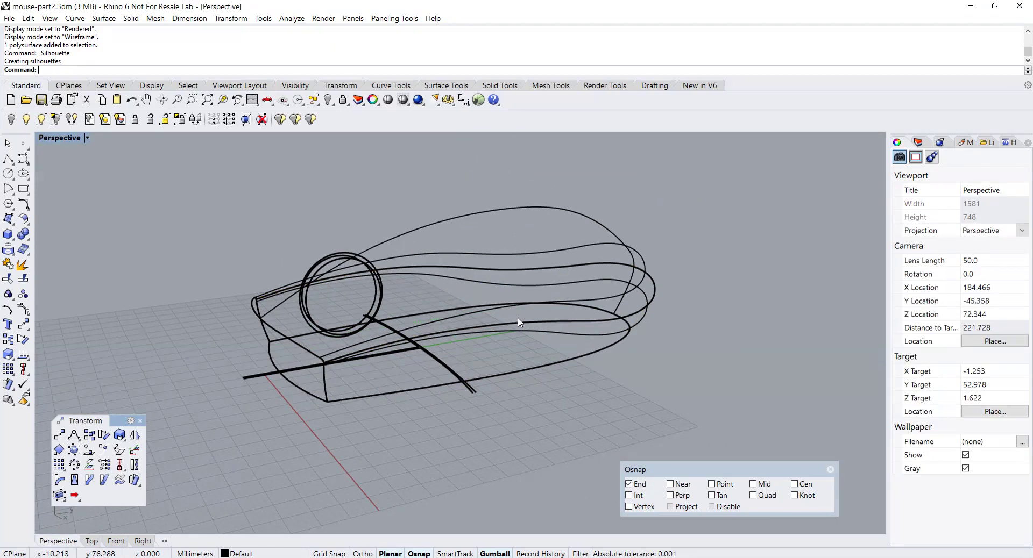
Step: Delete the lengthwise silhouette curve on the far side of the mouse body
left_click(525, 326)
right_click_drag(586, 334, 557, 297)
left_click(563, 283)
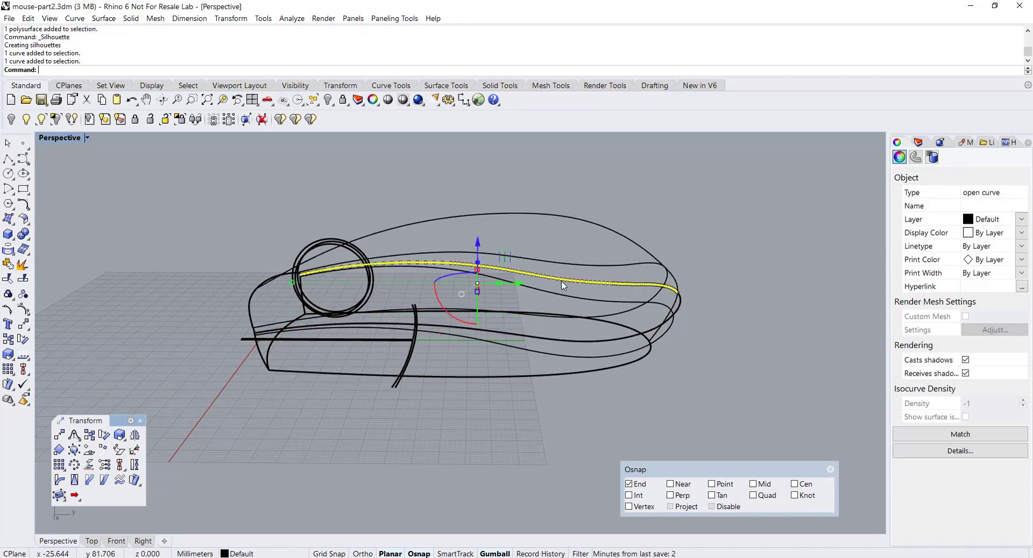
key("Delete")
Step: Keep the remaining side silhouette curve selected and draw a rectangular plane in the Right view enclosing the whole mouse profile
left_click(580, 341)
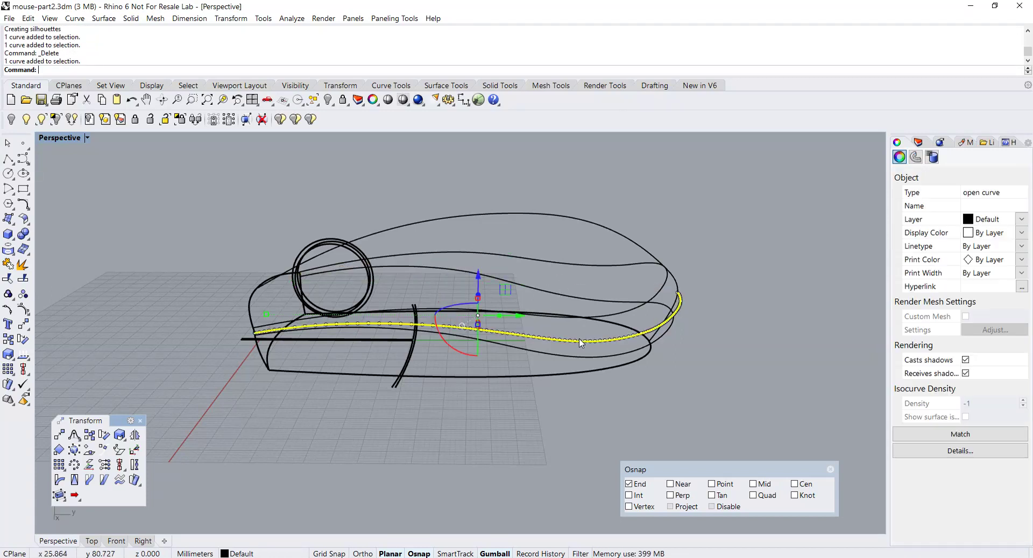
double_click(53, 138)
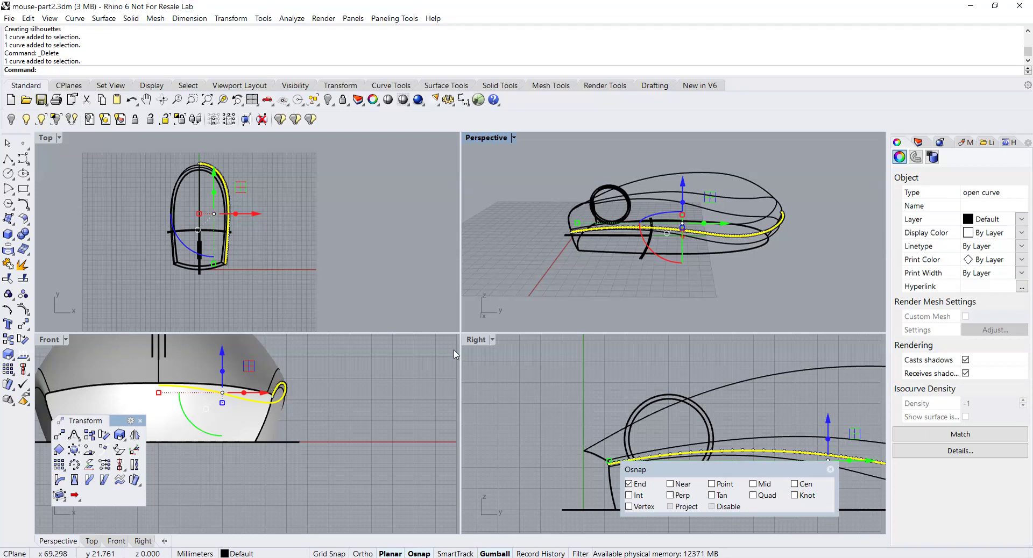
double_click(474, 340)
scroll(472, 346, "down", 4)
right_click_drag(471, 345, 314, 279)
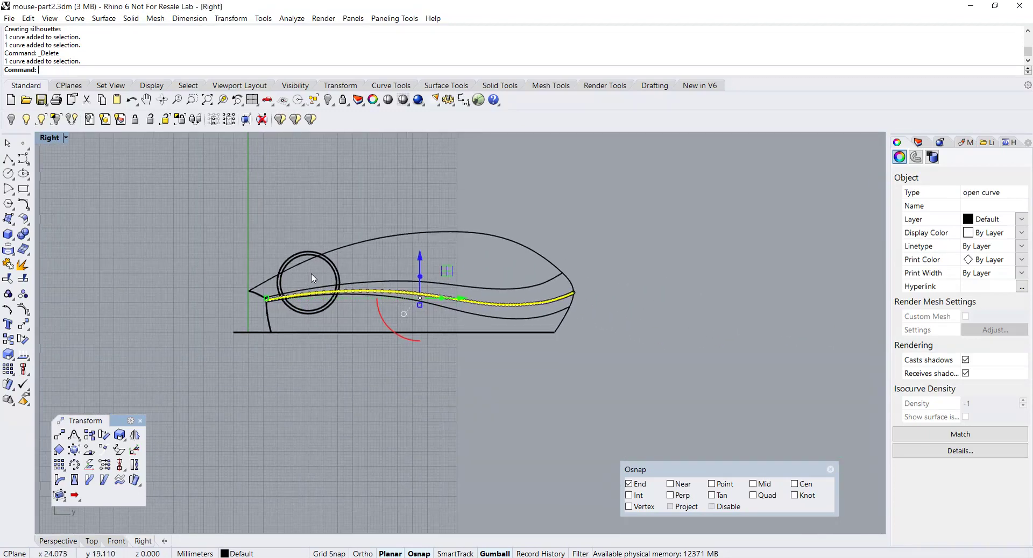
left_click(8, 219)
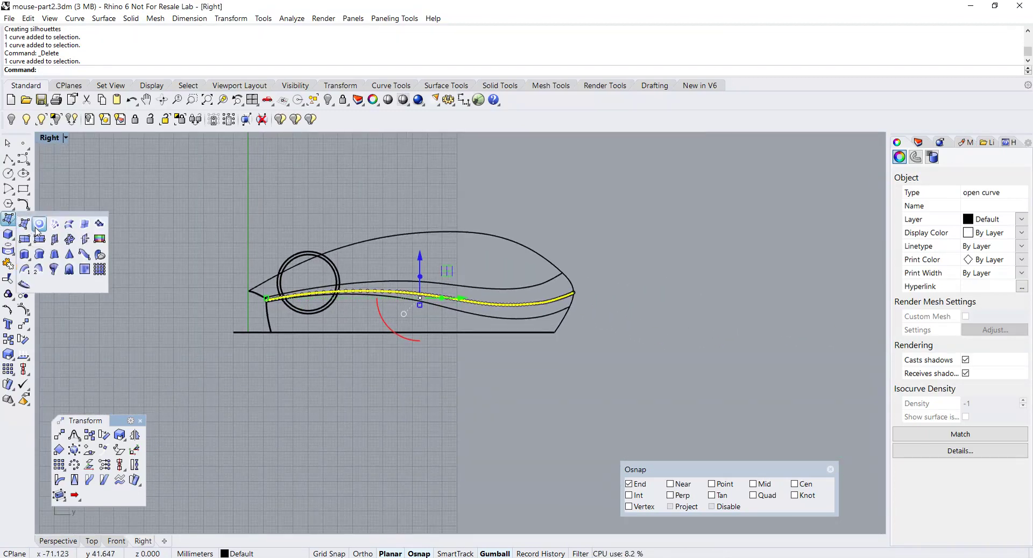
left_click(24, 240)
left_click(204, 182)
left_click(650, 400)
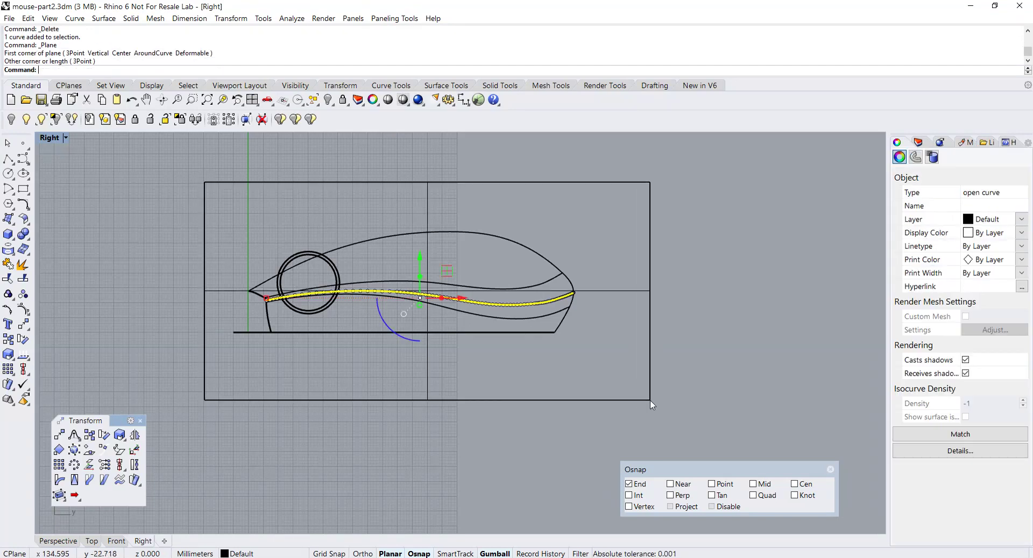
Step: Project the side silhouette curve onto the new vertical plane from the Right view and inspect it in Perspective
left_click(8, 250)
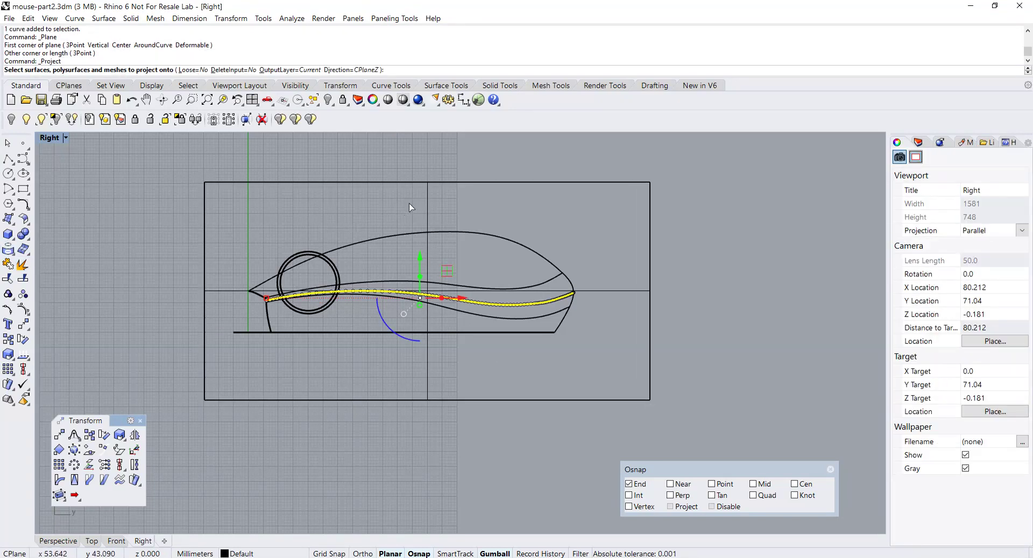
left_click(425, 193)
key("Return")
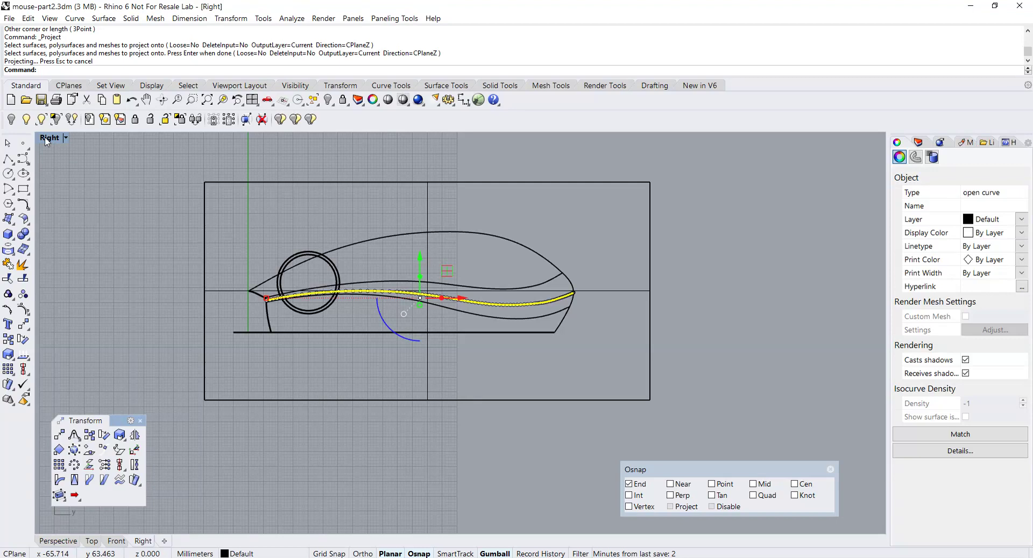
double_click(47, 138)
double_click(497, 140)
right_click_drag(448, 221, 509, 237)
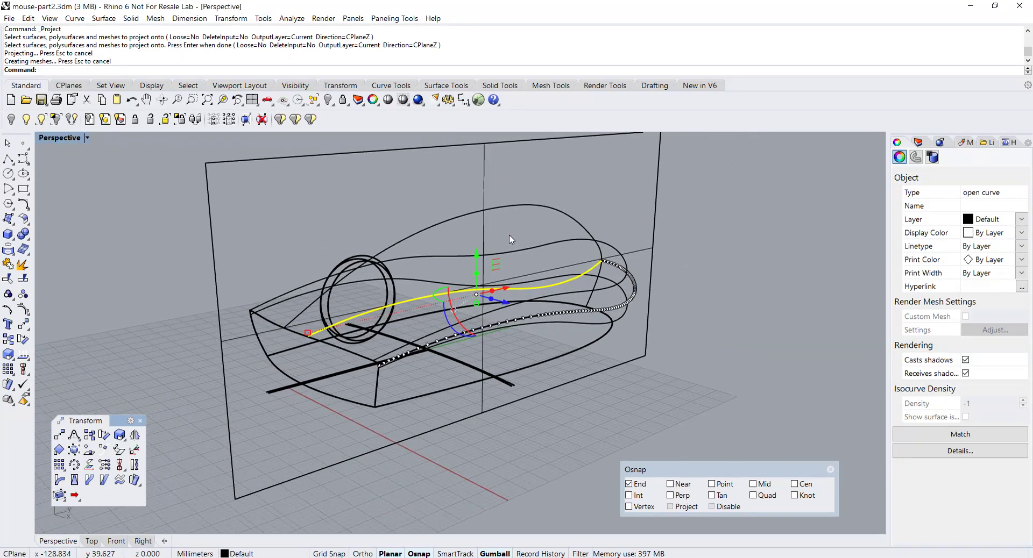
Step: Rebuild the projected curve non-uniformly with a requested tolerance of 0.05 and clear the selection
left_click(22, 204)
left_click(175, 226)
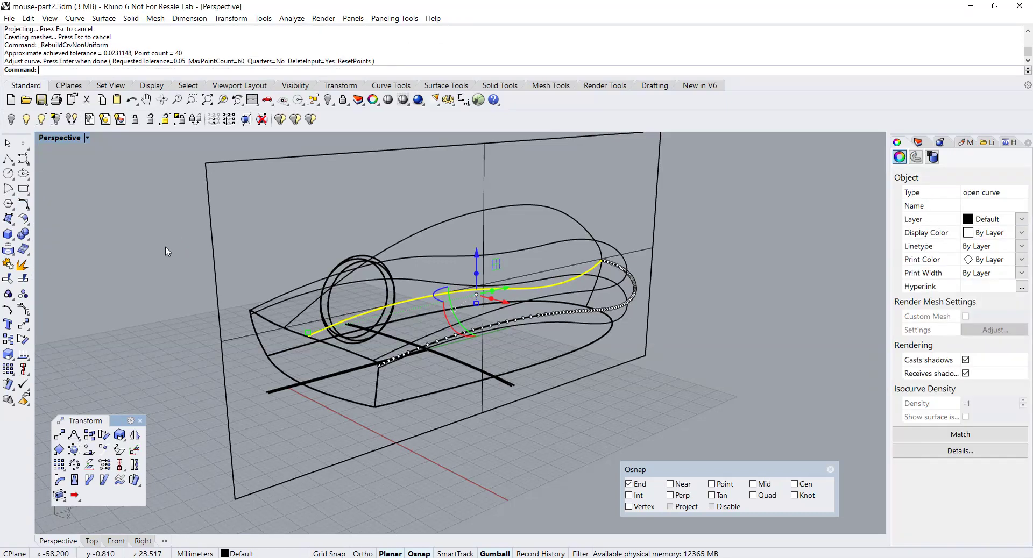
key("Return")
key("Escape")
key("Escape")
key("Escape")
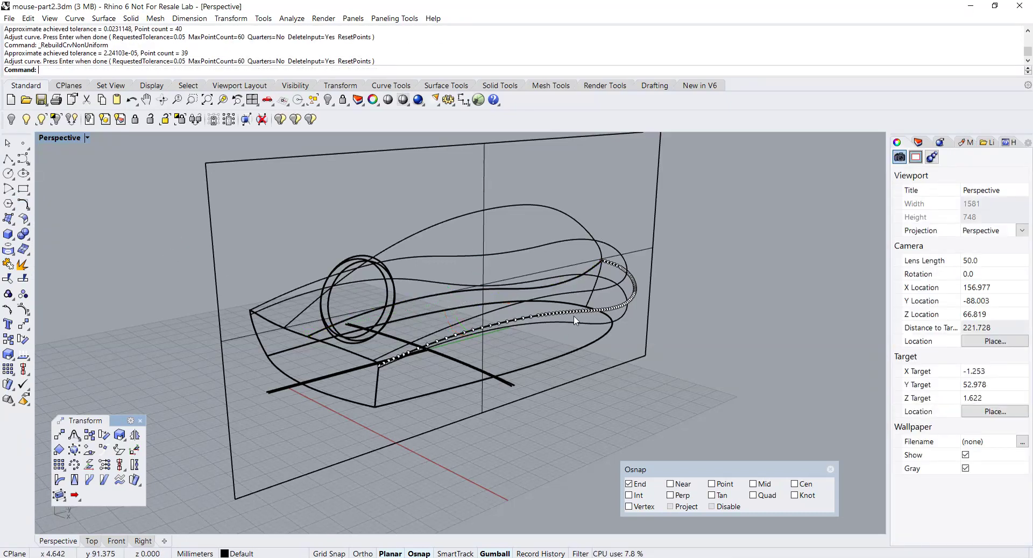
Step: Delete the original side silhouette curve, leaving its projection on the vertical plane
left_click(574, 314)
key("Delete")
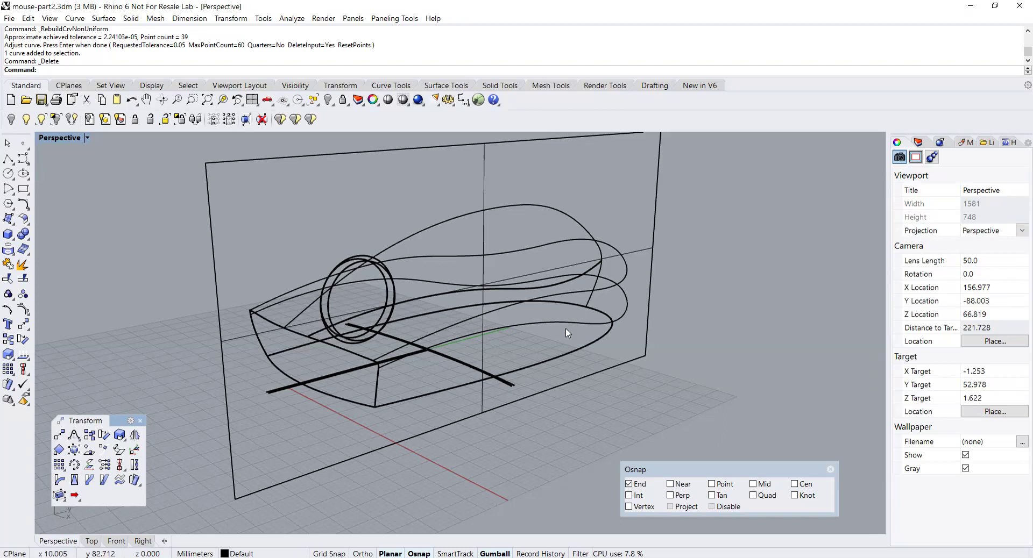
right_click_drag(554, 349, 533, 352)
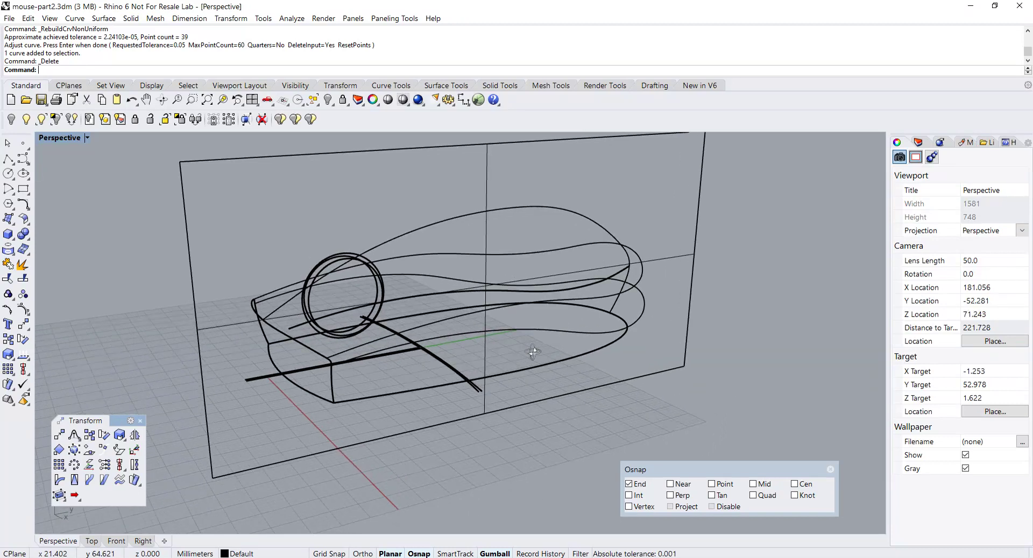
Step: Delete everything except the mouse body, the projected side curve, the front circles and the crossing floor curves by inverting the selection of those objects
left_click(447, 294)
left_click(455, 255, "shift")
right_click_drag(346, 252, 334, 245)
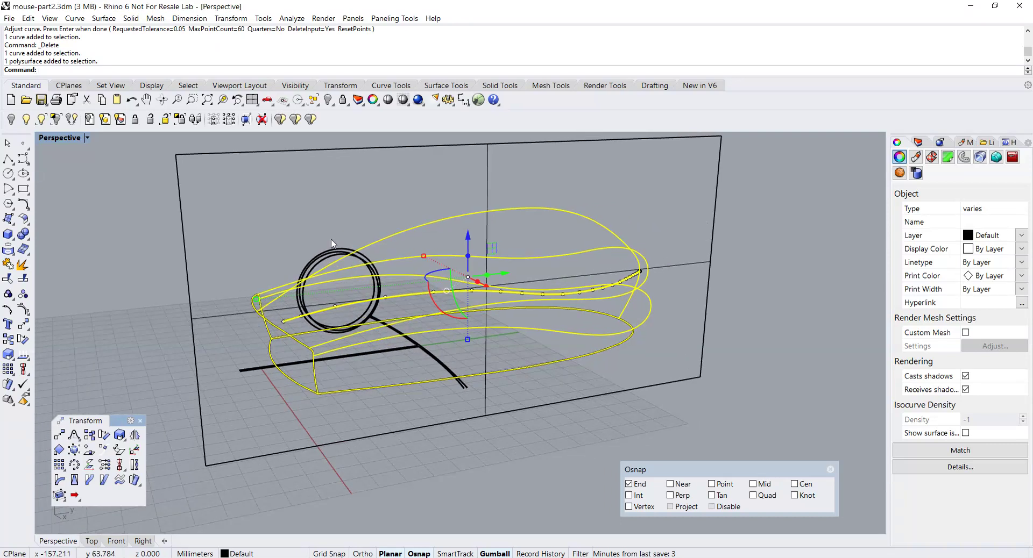
left_click(323, 265, "shift")
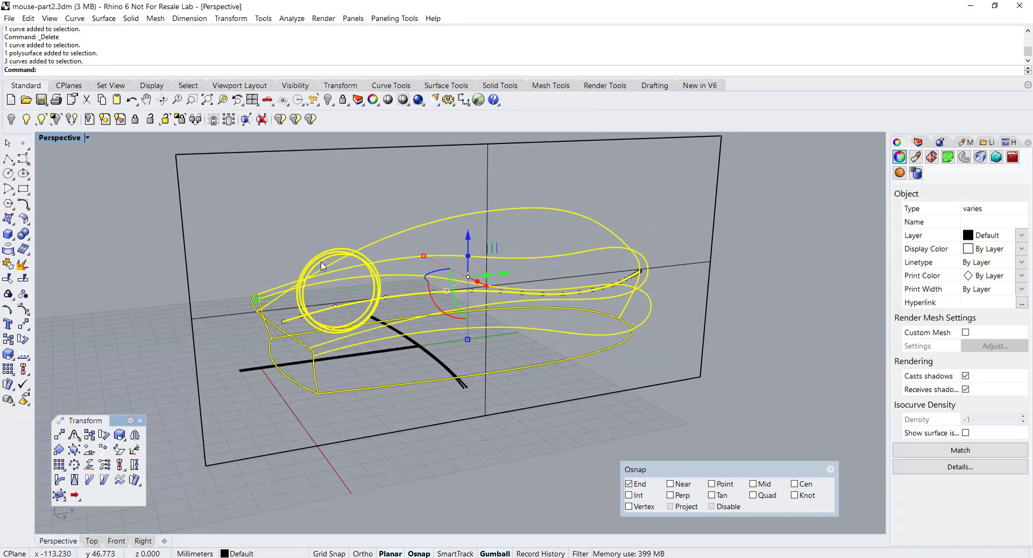
left_click(436, 366, "shift")
left_click(439, 362, "shift")
scroll(441, 362, "up", 5)
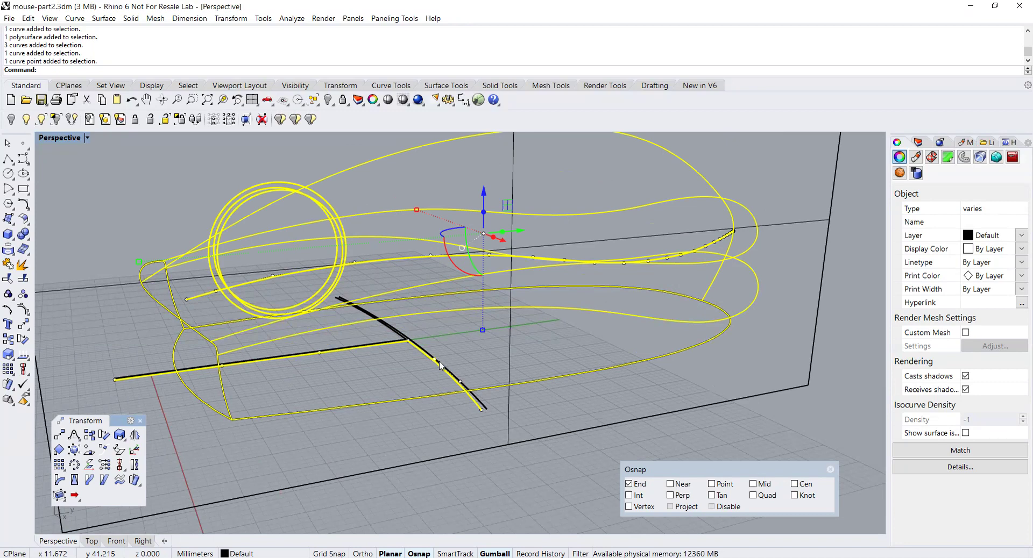
left_click(415, 352, "shift")
left_click(391, 338, "shift")
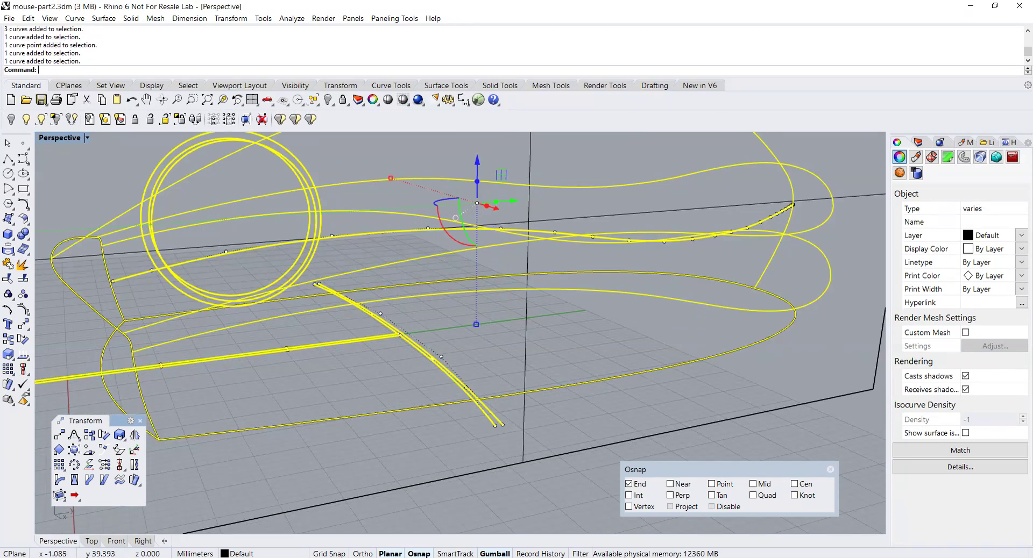
scroll(400, 342, "down", 3)
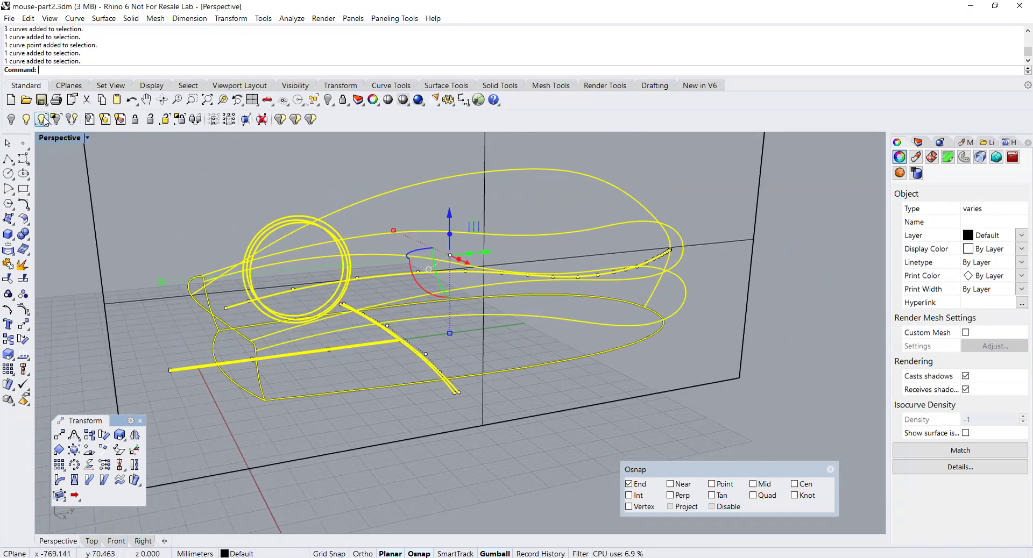
left_click(317, 104)
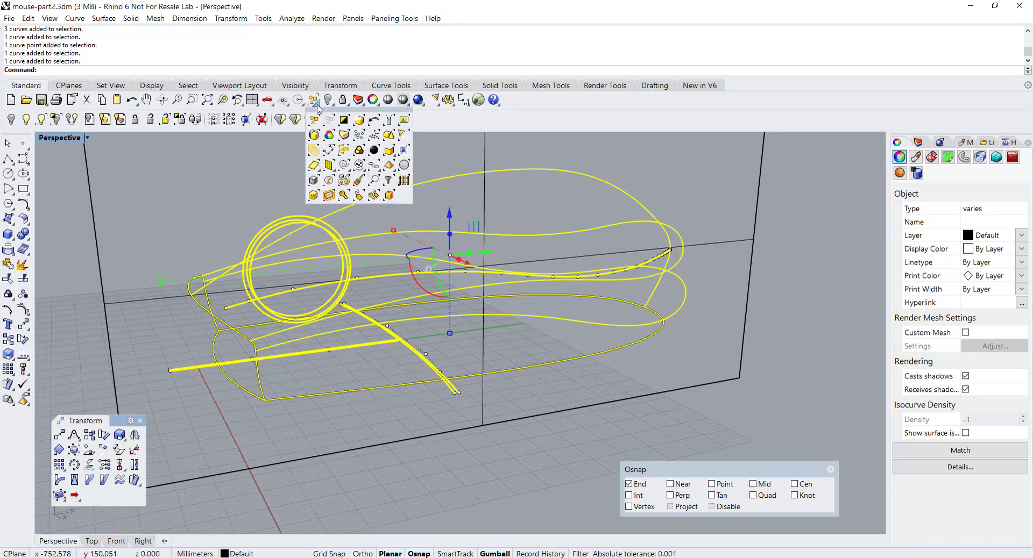
left_click(345, 120)
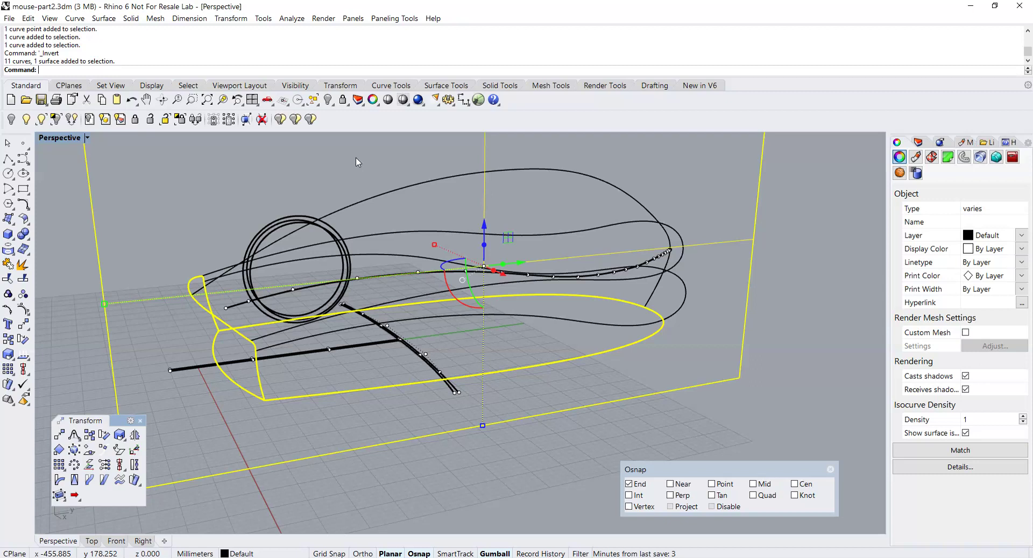
key("Delete")
scroll(385, 235, "down", 4)
right_click_drag(386, 258, 423, 271)
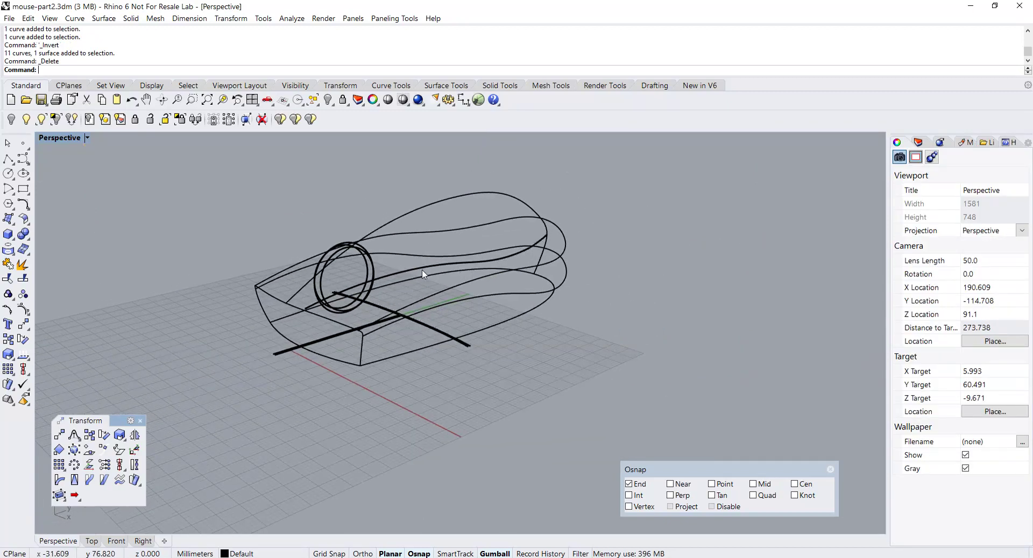
Step: Select the projected side curve and shift it slightly downward in the Right view
left_click(423, 274)
double_click(60, 138)
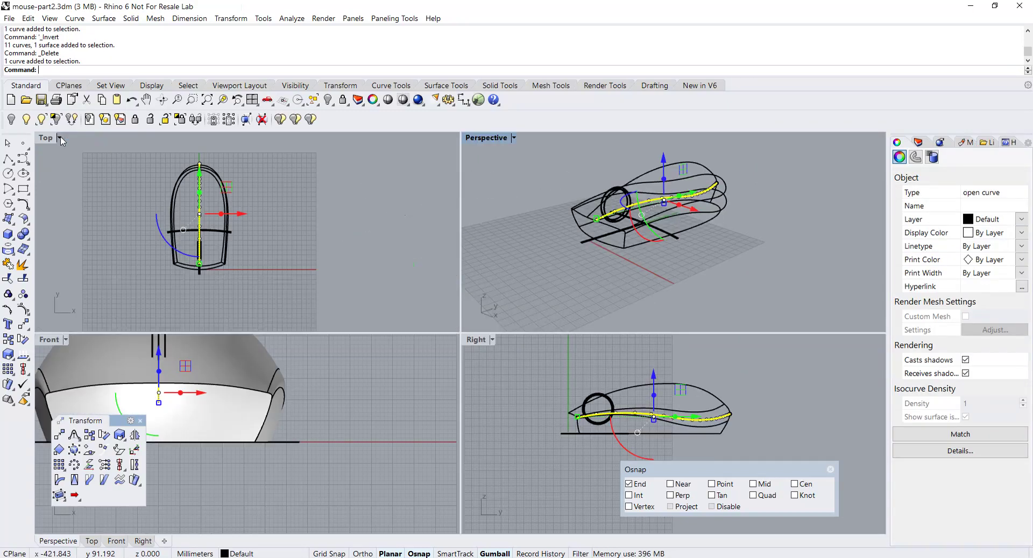
double_click(476, 340)
scroll(507, 388, "up", 3)
right_click_drag(463, 365, 582, 382)
scroll(457, 332, "up", 2)
right_click_drag(456, 333, 467, 368)
scroll(488, 334, "up", 2)
right_click_drag(498, 327, 579, 359)
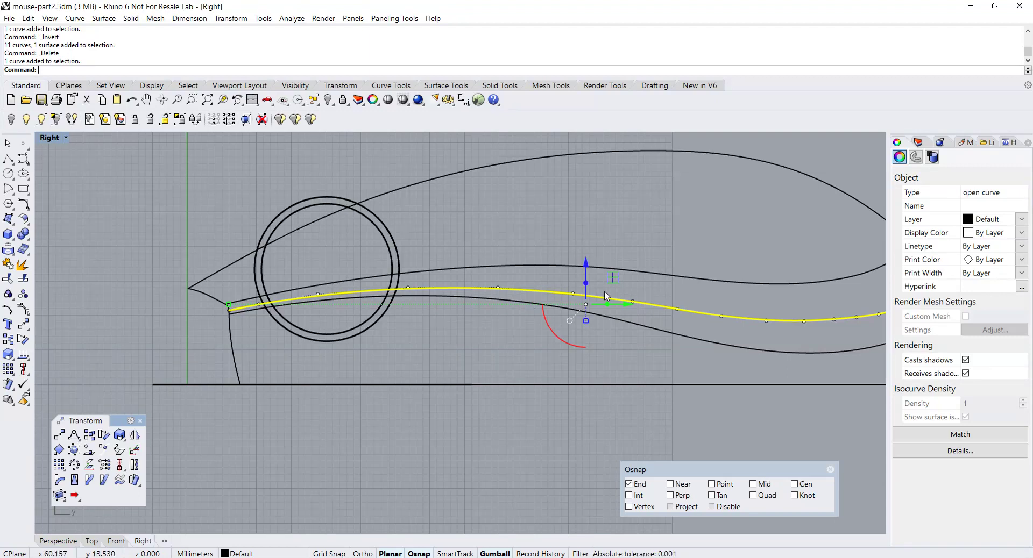
scroll(585, 288, "up", 3)
left_click(578, 281)
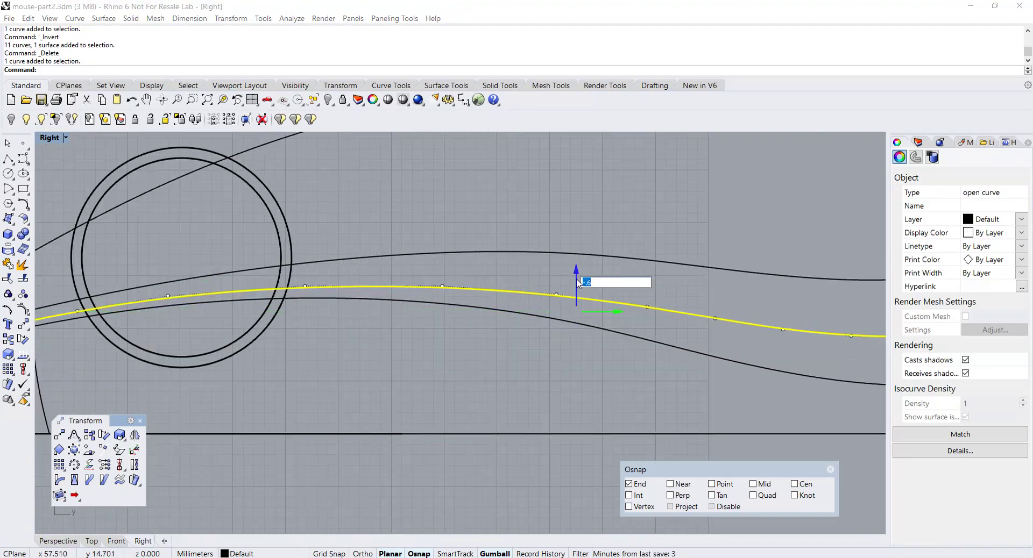
key("Return")
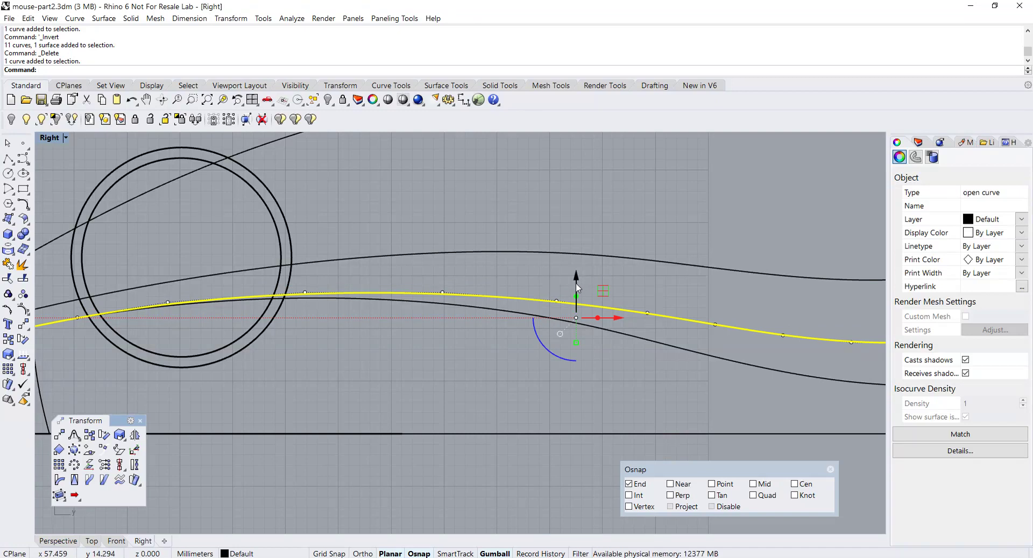
left_click(577, 286)
left_click_drag(592, 287, 577, 287)
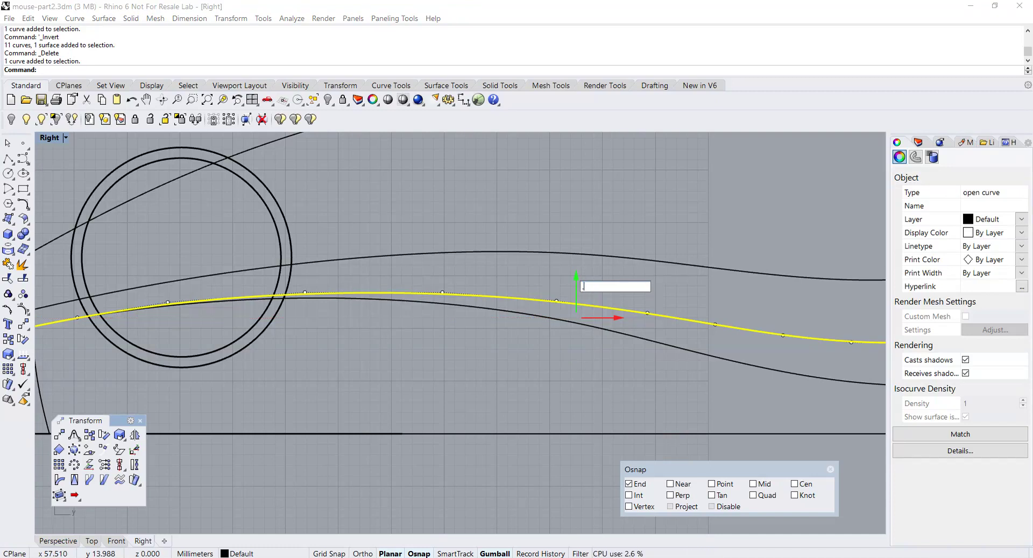
key("Return")
key("Escape")
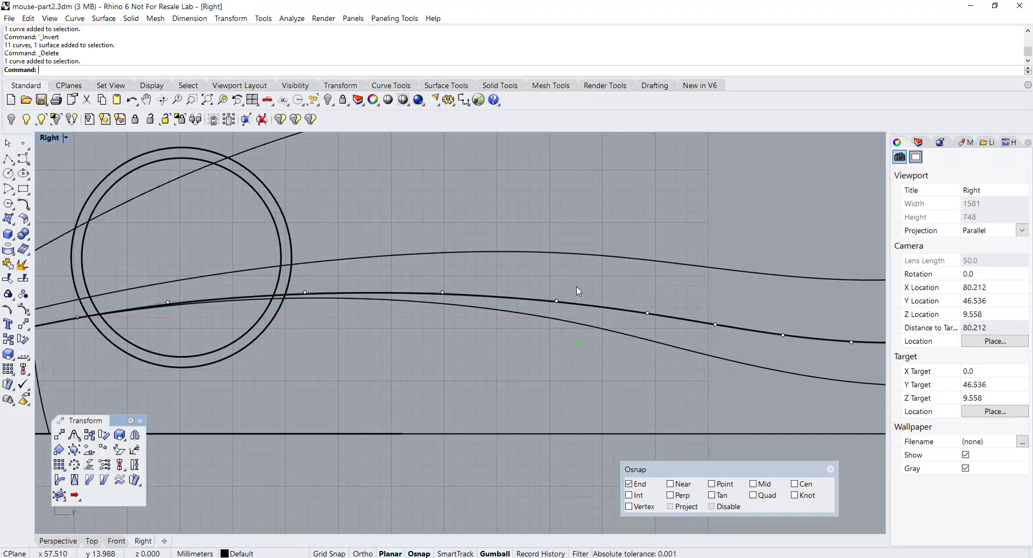
Step: Duplicate the side parting curve in place and raise the copy by about 0.5 mm in the Right view
left_click(575, 304)
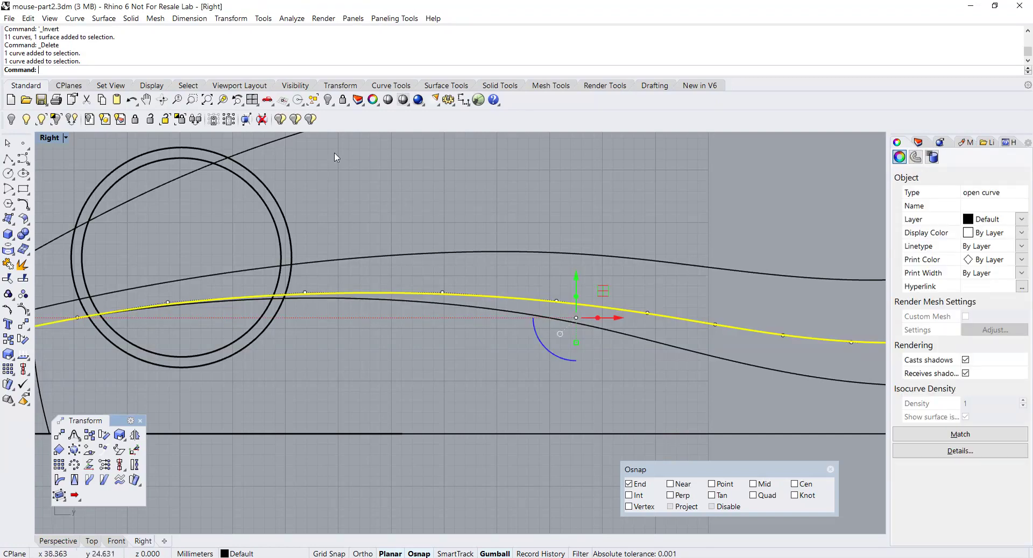
left_click(26, 18)
left_click(45, 95)
left_click(28, 18)
left_click(45, 106)
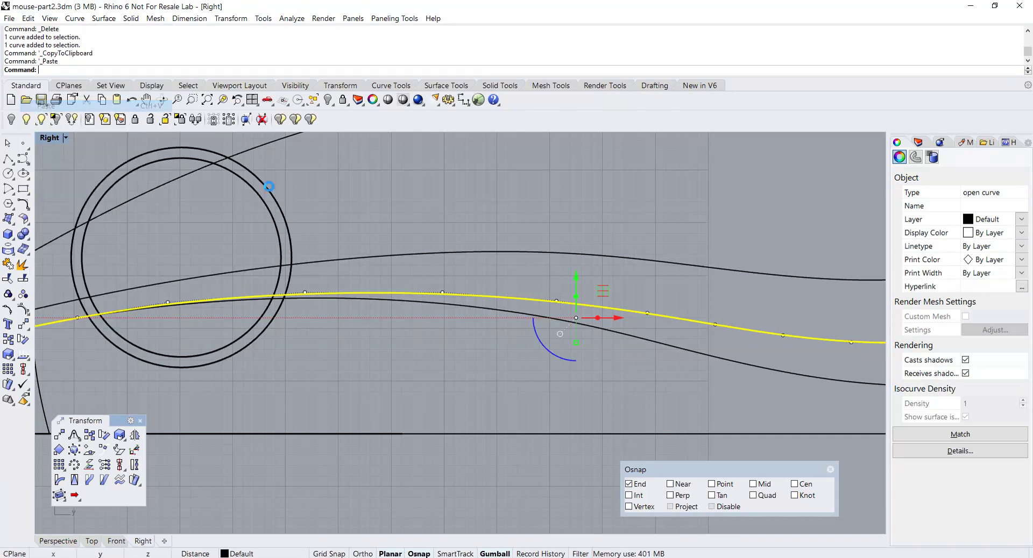
left_click(576, 291)
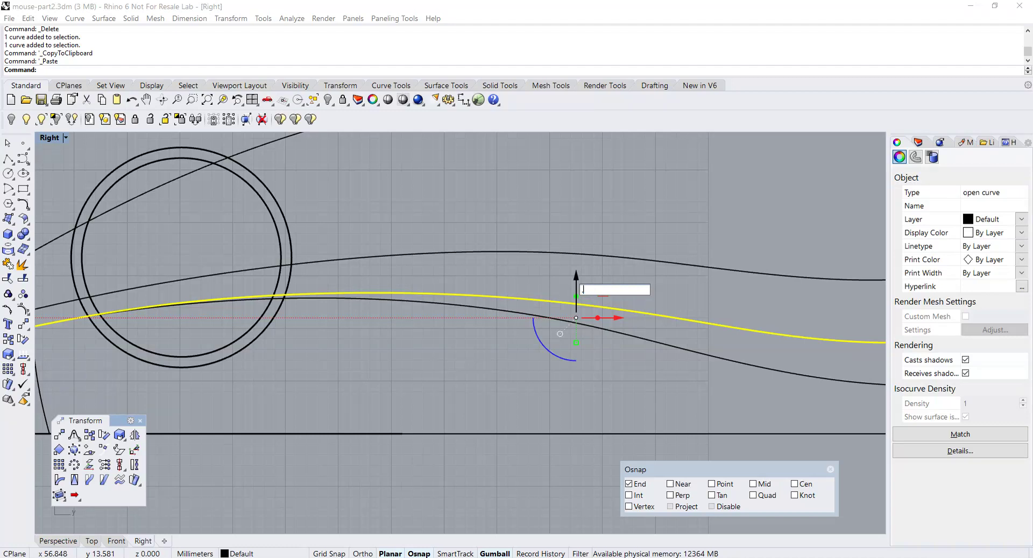
type(".536")
key("Return")
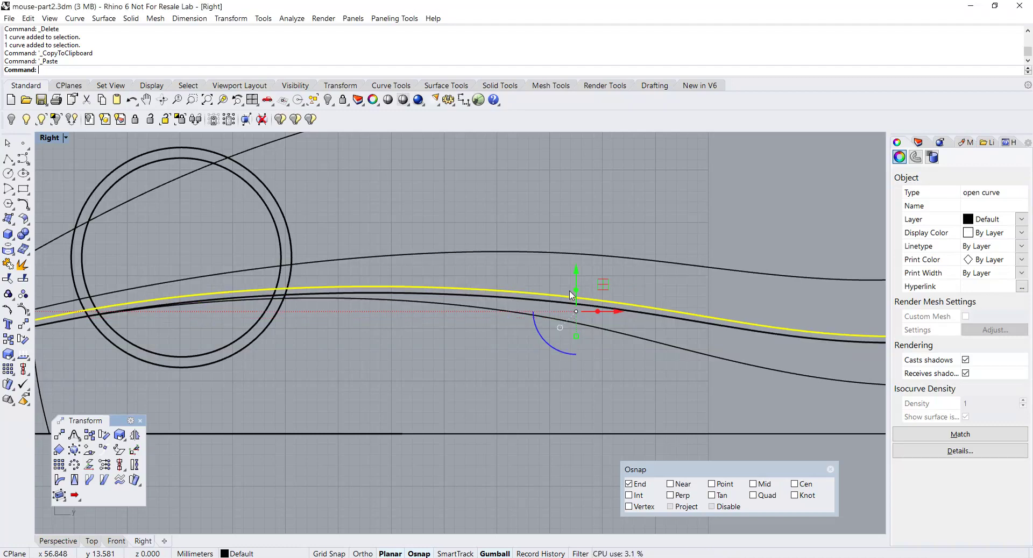
key("Escape")
Step: Pull the lower parting curve's front end point just past the mouse's front face and delete its neighbouring control point
right_click_drag(424, 343, 591, 342)
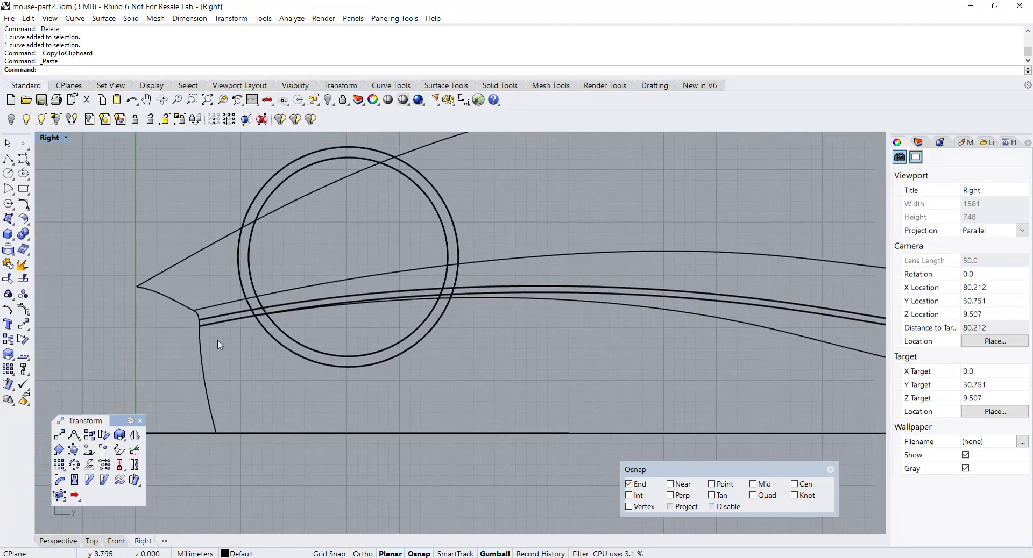
left_click(471, 298)
scroll(207, 350, "down", 2)
scroll(295, 339, "up", 4)
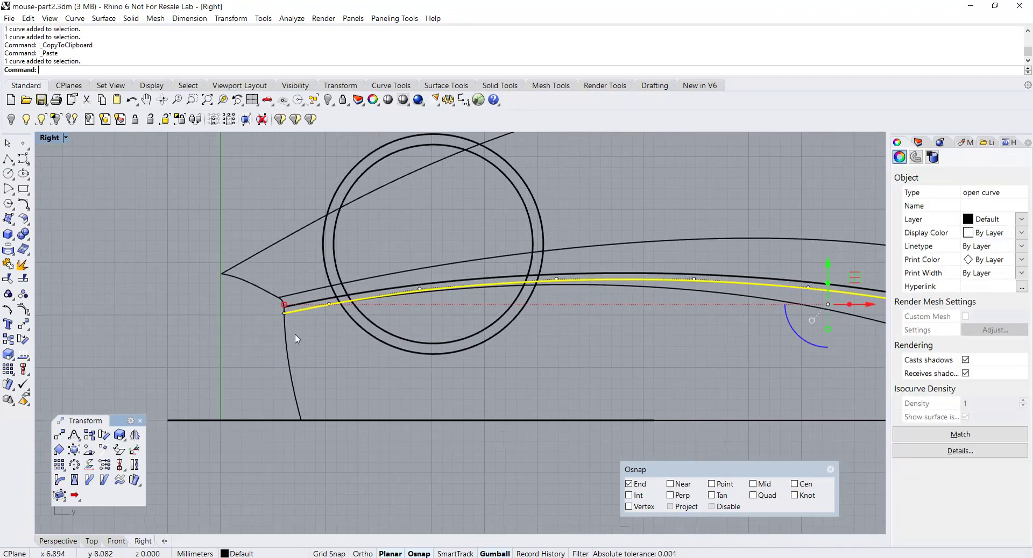
left_click(273, 295)
mouse_move(273, 295)
left_mouse_down()
mouse_move(271, 332)
mouse_move(270, 313)
left_mouse_up()
left_click(359, 279)
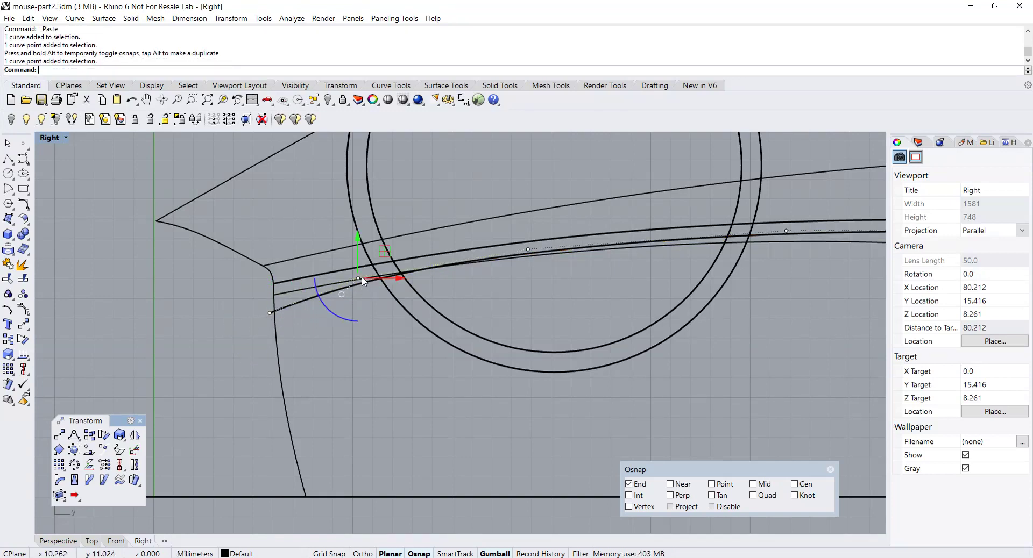
key("Delete")
scroll(358, 291, "down", 4)
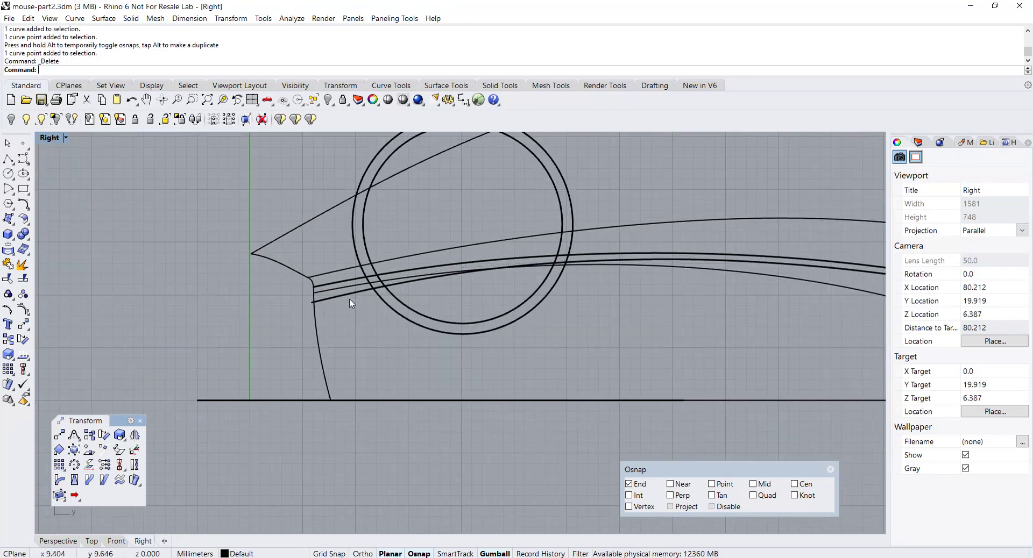
Step: Pull the upper parting curve's front end point just beyond the mouse's front face
scroll(342, 317, "up", 4)
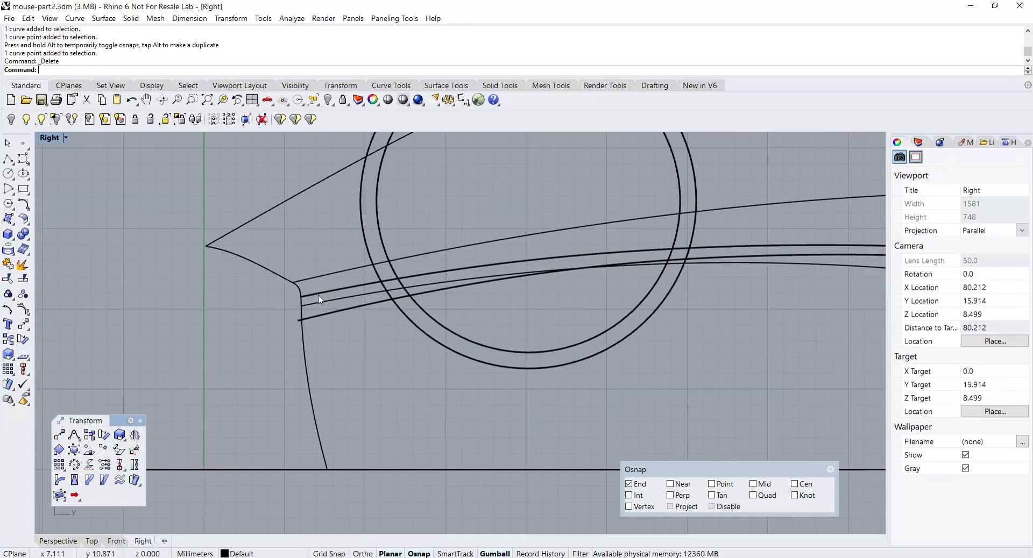
left_click(316, 294)
scroll(314, 296, "up", 2)
left_click(298, 297)
left_click_drag(298, 297, 288, 300)
key("Escape")
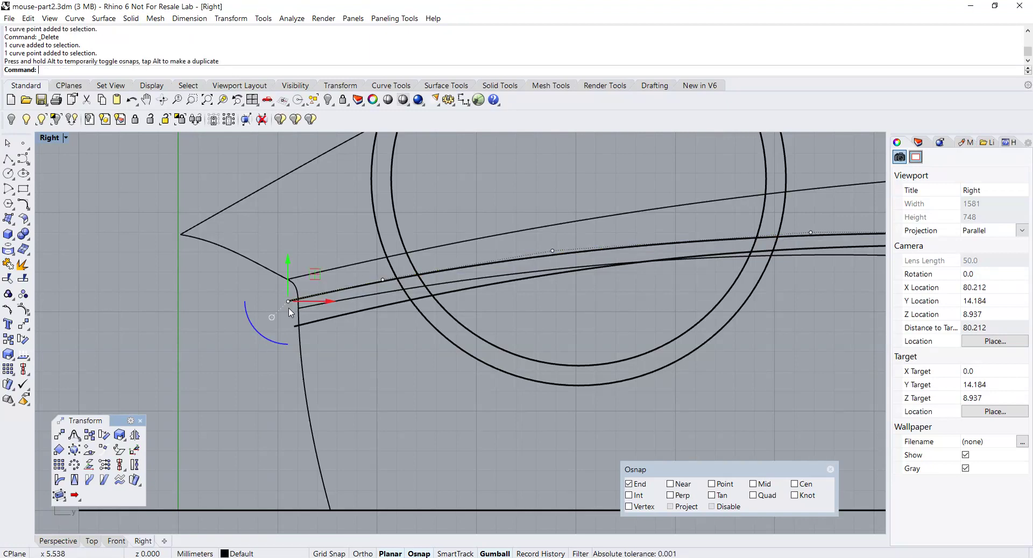
Step: Project both parting curves onto the mouse body from the Right view
scroll(288, 322, "down", 2)
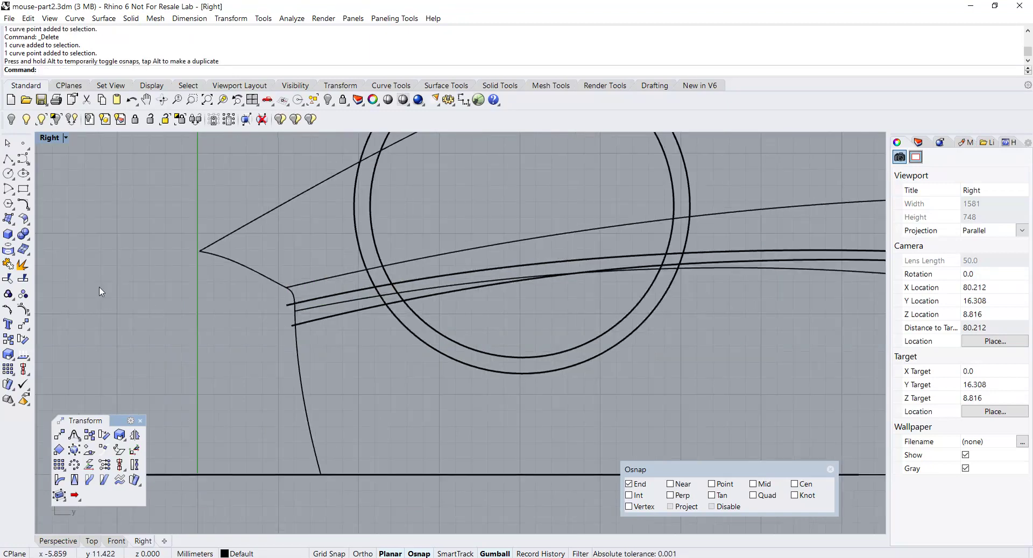
left_click(23, 249)
left_click(302, 327)
left_click(300, 303)
key("Return")
left_click(302, 369)
key("Return")
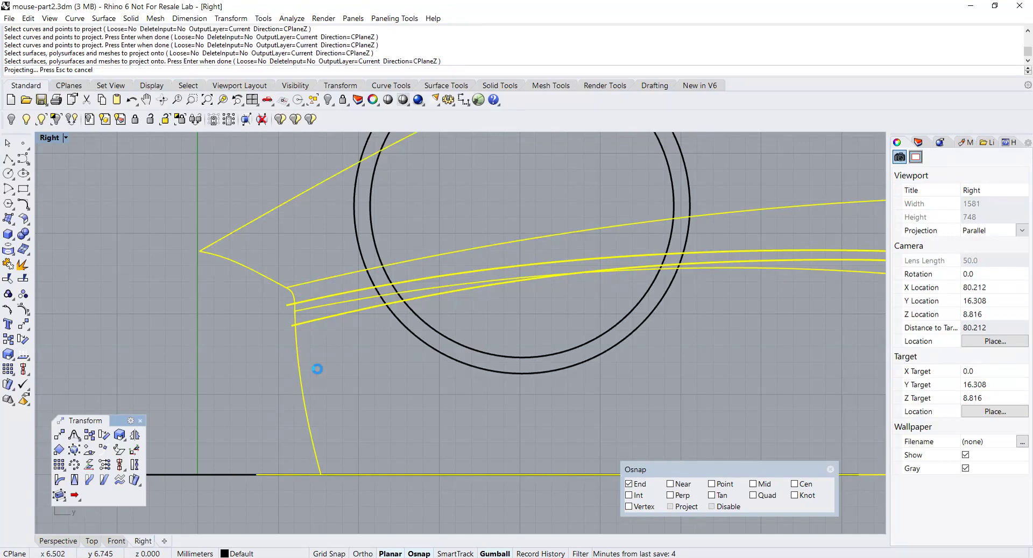
scroll(321, 372, "down", 5)
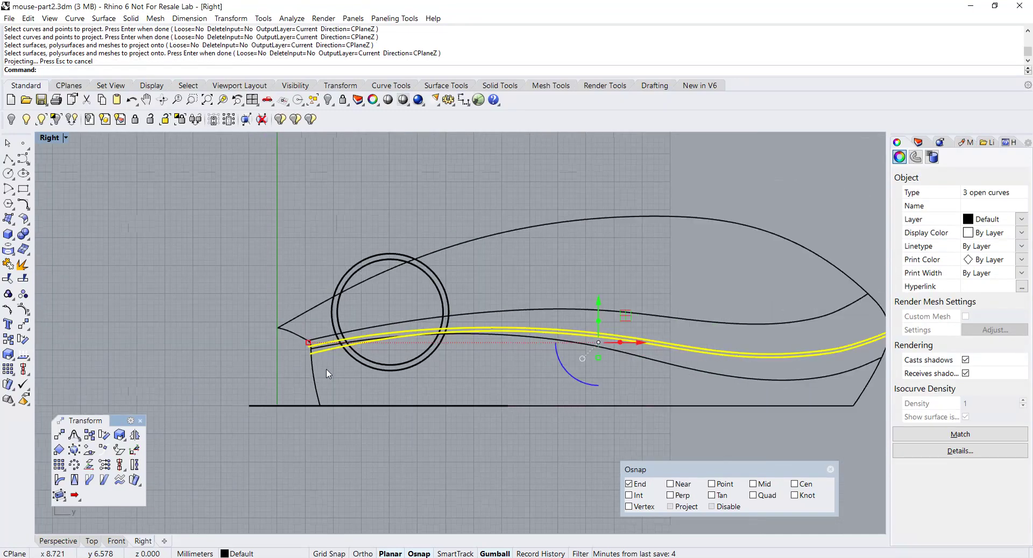
Step: Explode the projected parting curves into separate segments and clear the selection in the Perspective view
double_click(51, 140)
double_click(496, 140)
right_click_drag(397, 333, 467, 319)
scroll(387, 348, "up", 5)
left_click(22, 264)
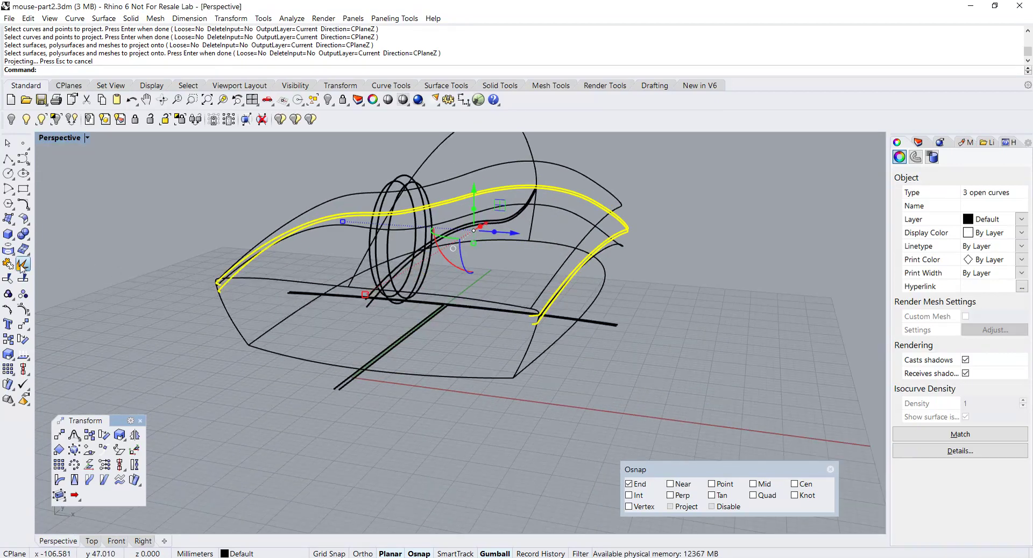
scroll(578, 361, "up", 3)
right_click_drag(559, 337, 474, 370)
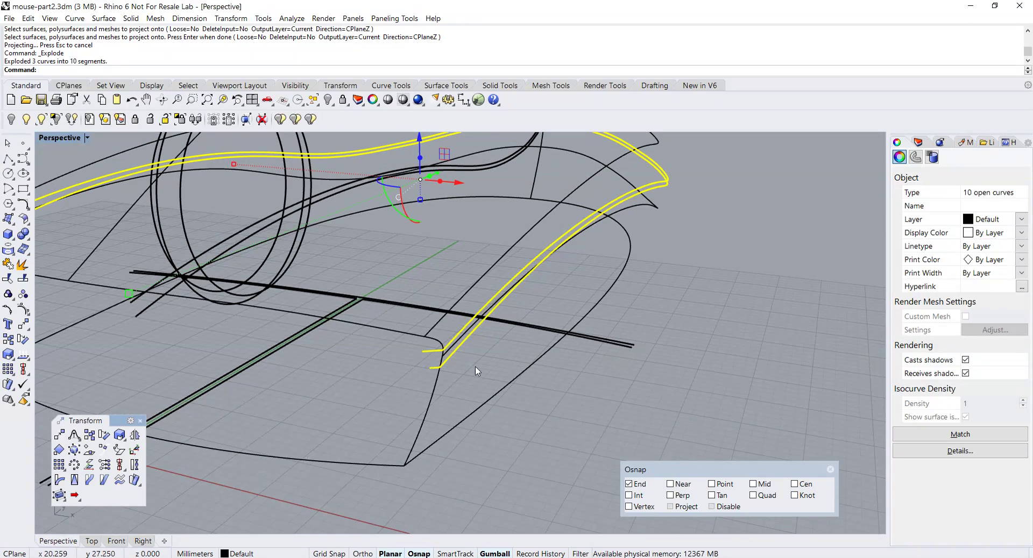
left_click(476, 371)
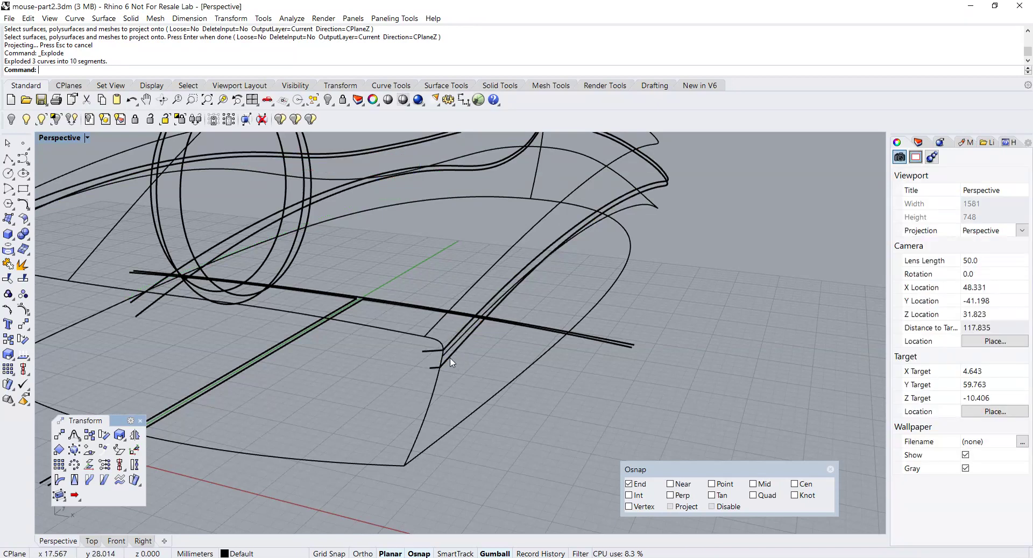
Step: Delete the four short segments of the projected curves on the front face, two on each side of the mouse
left_click(439, 356)
key("Delete")
left_click(435, 369)
key("Delete")
right_click_drag(434, 369, 295, 345)
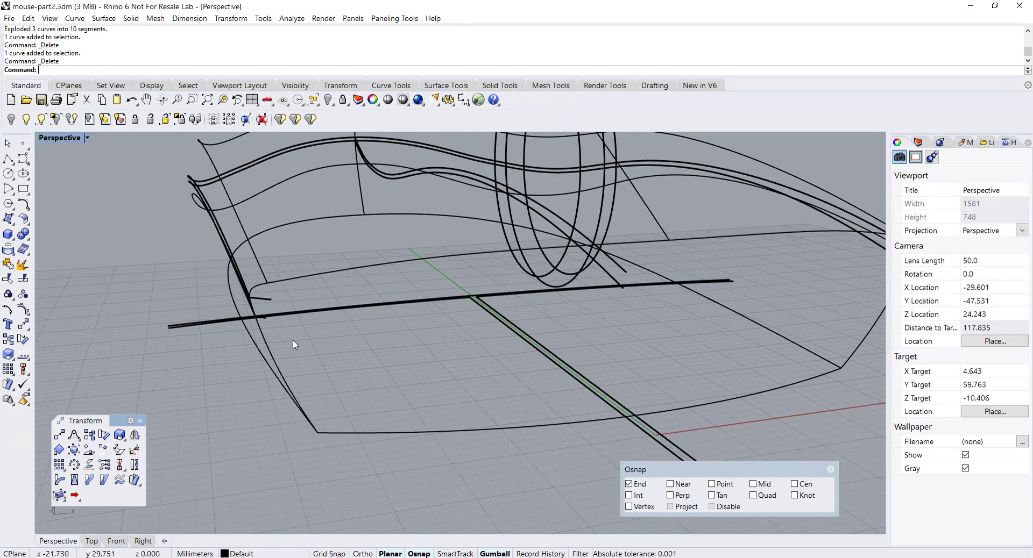
left_click(270, 304)
key("Delete")
right_click_drag(271, 307, 352, 294)
left_click(352, 295)
key("Delete")
Step: Draw a two-point interpolated curve across the mouse's front, joining the front ends of the upper projected curve on both sides
right_click_drag(461, 311, 279, 313)
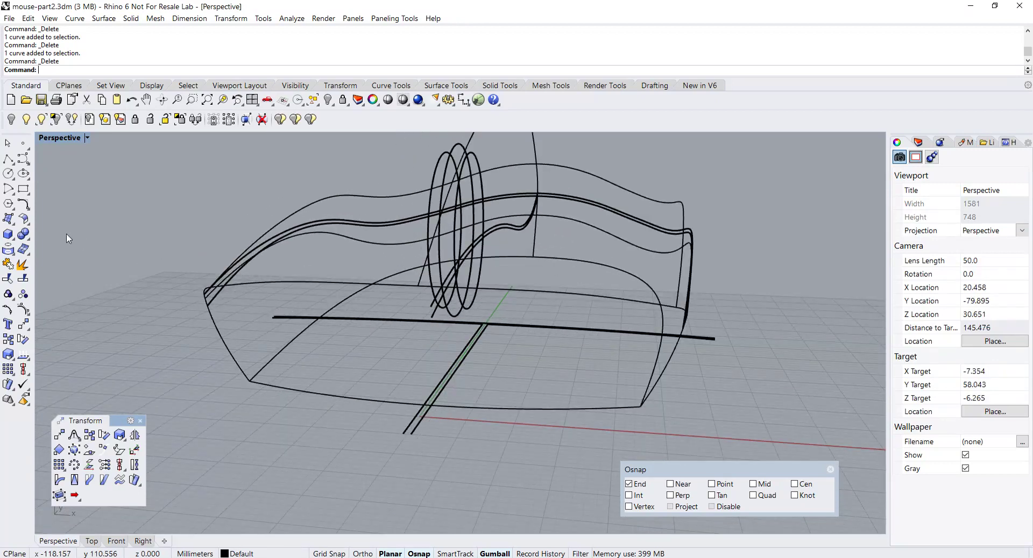
left_click(24, 161)
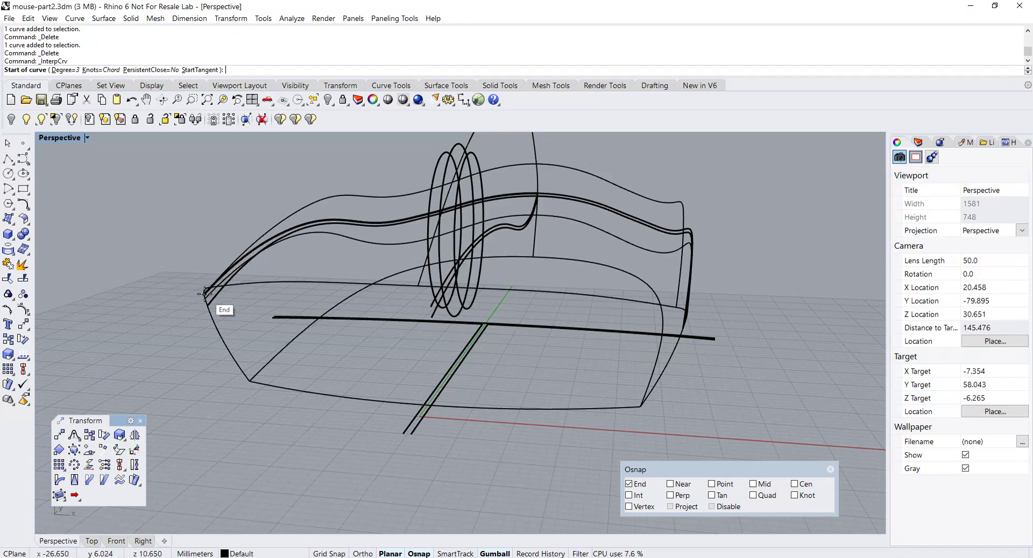
left_click(205, 293)
right_click_drag(242, 302, 529, 315)
left_click(538, 315)
key("Return")
right_click_drag(366, 328, 218, 225)
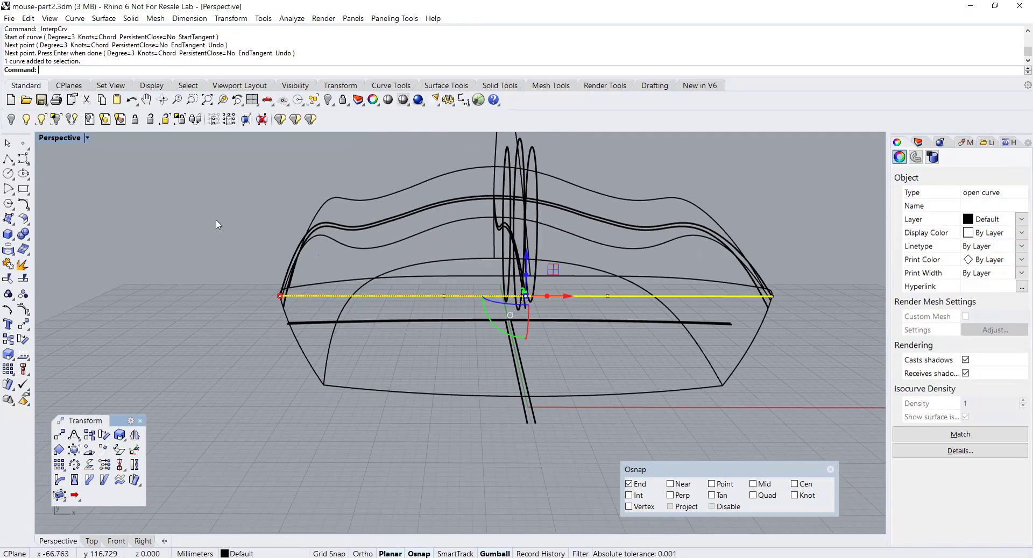
double_click(67, 138)
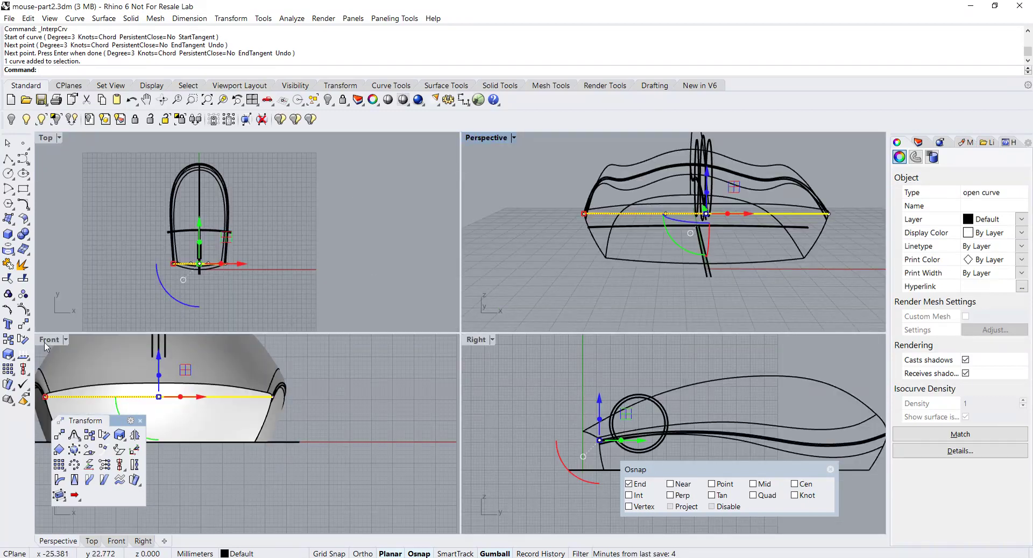
Step: In a wireframe Front view, raise the upper front curve's two middle control points into a shallow arch and spread them slightly apart
double_click(48, 340)
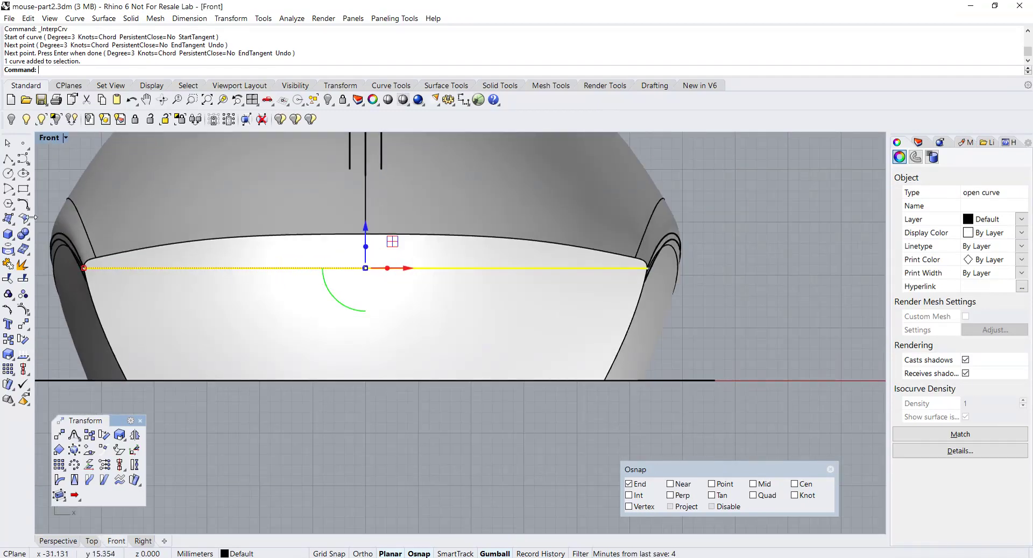
left_click(48, 138)
left_click(59, 167)
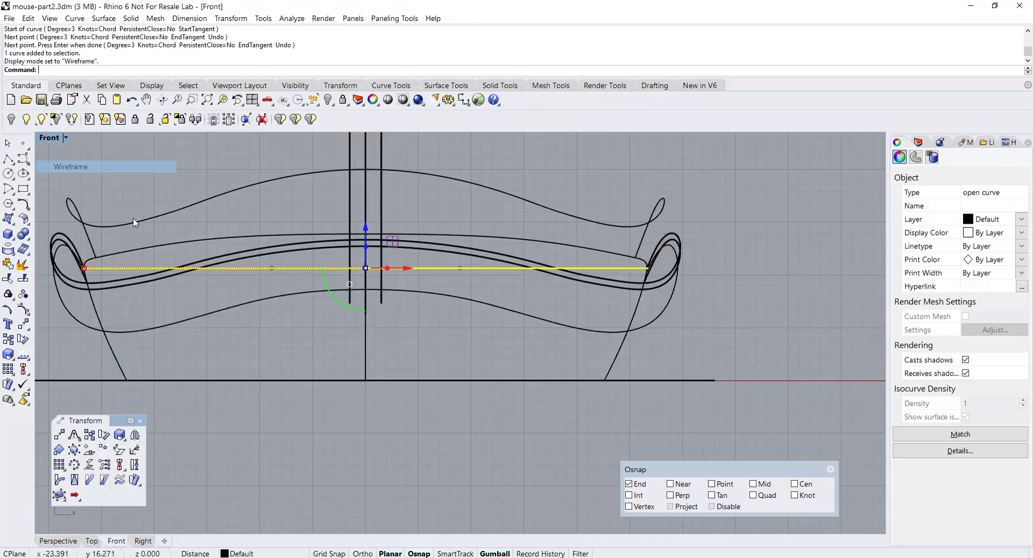
left_click(272, 268)
left_click(460, 268, "shift")
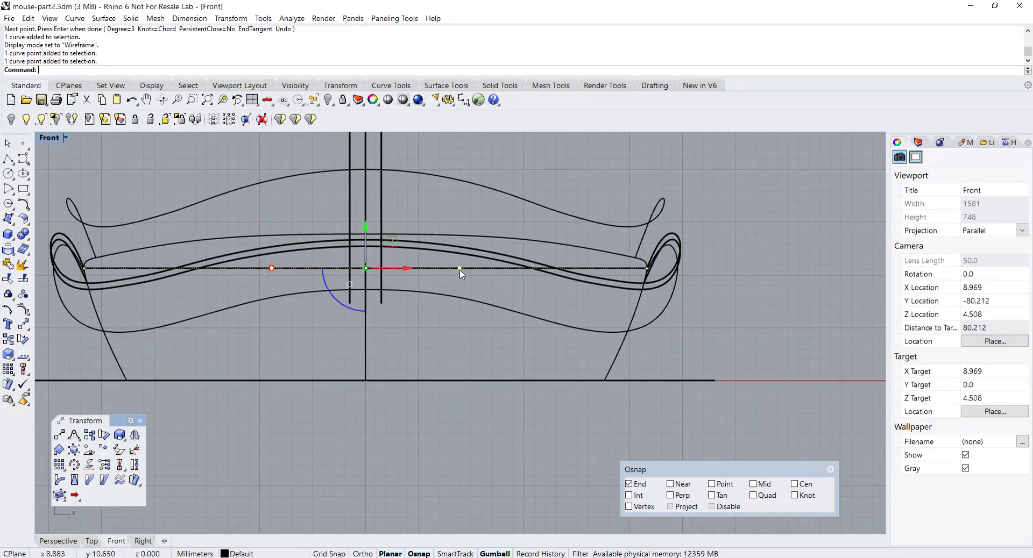
left_click_drag(363, 227, 362, 197)
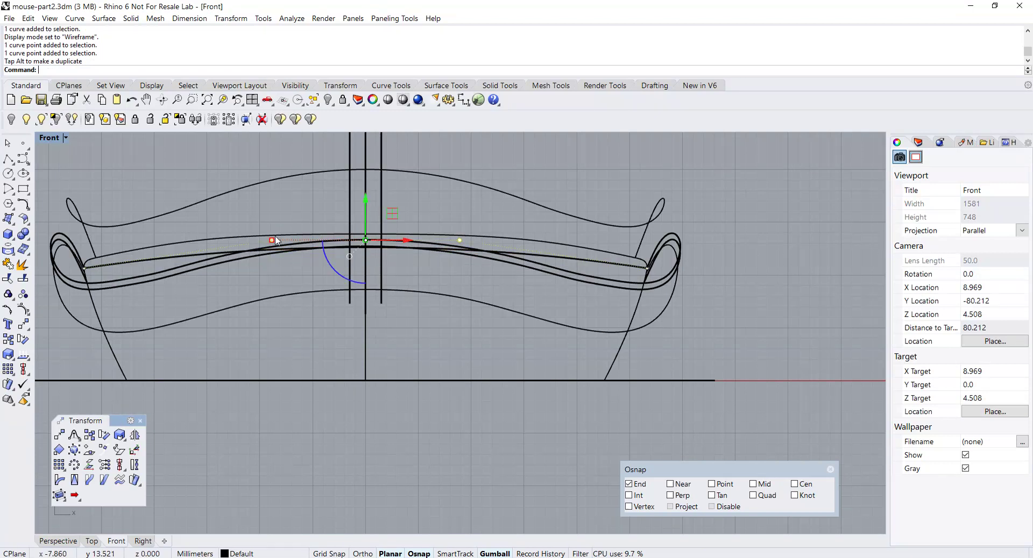
left_click_drag(272, 243, 263, 243)
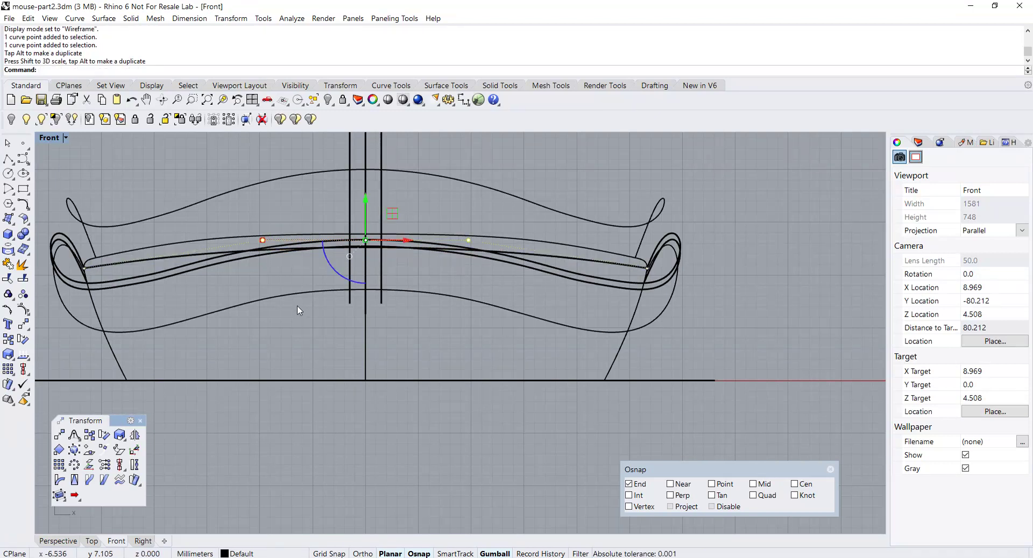
key("Escape")
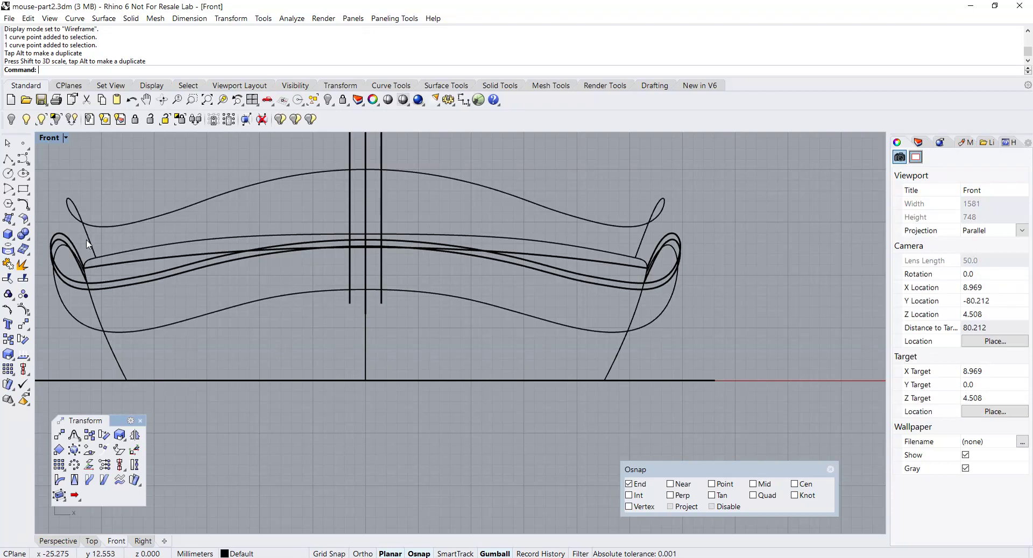
Step: Project the arched upper front curve onto the mouse body from the Front view
left_click(7, 263)
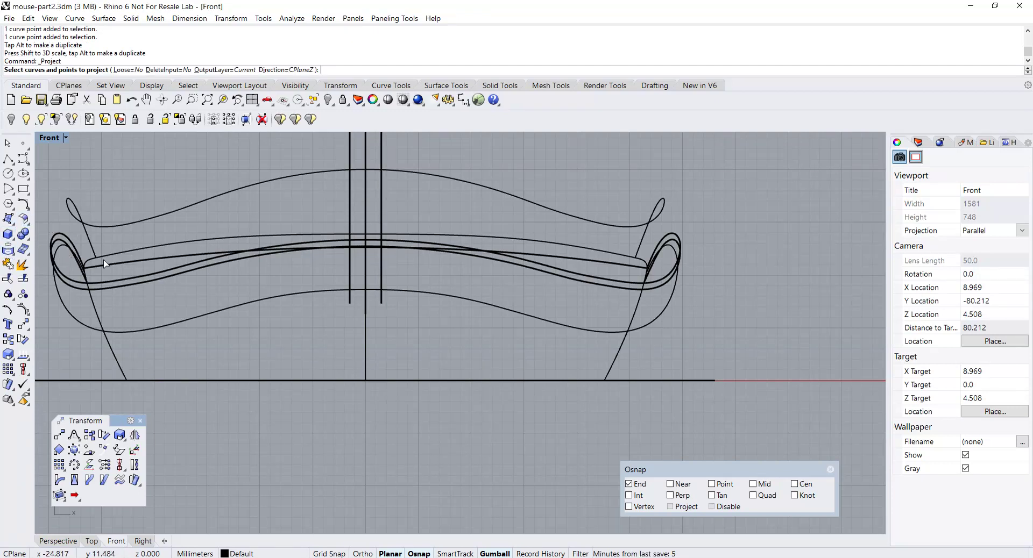
left_click(106, 267)
key("Return")
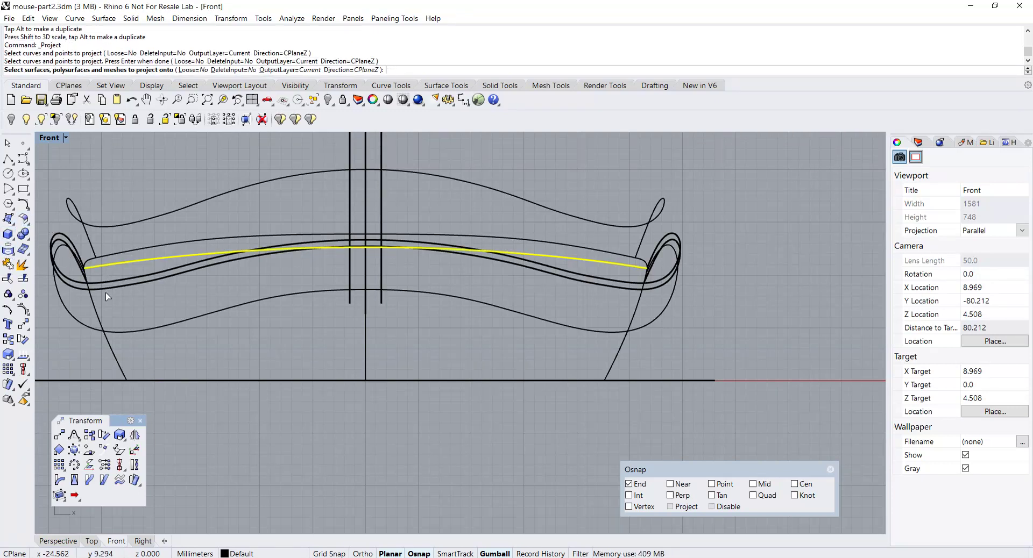
left_click(101, 319)
key("Return")
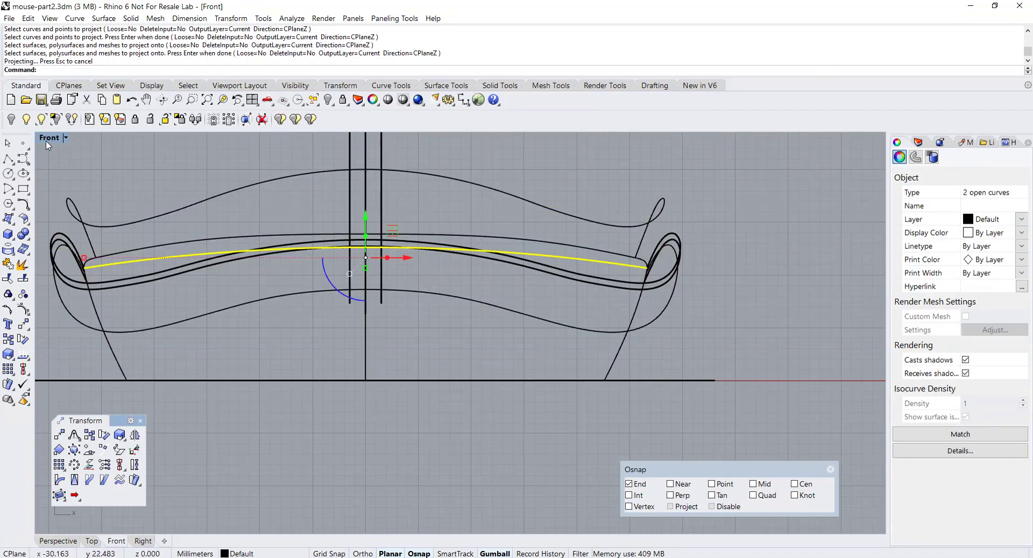
Step: Delete the unwanted projection of the upper front curve on the rear of the mouse in the Perspective view
double_click(46, 140)
double_click(503, 139)
right_click_drag(640, 236, 451, 290)
left_click(765, 291)
left_click(749, 302)
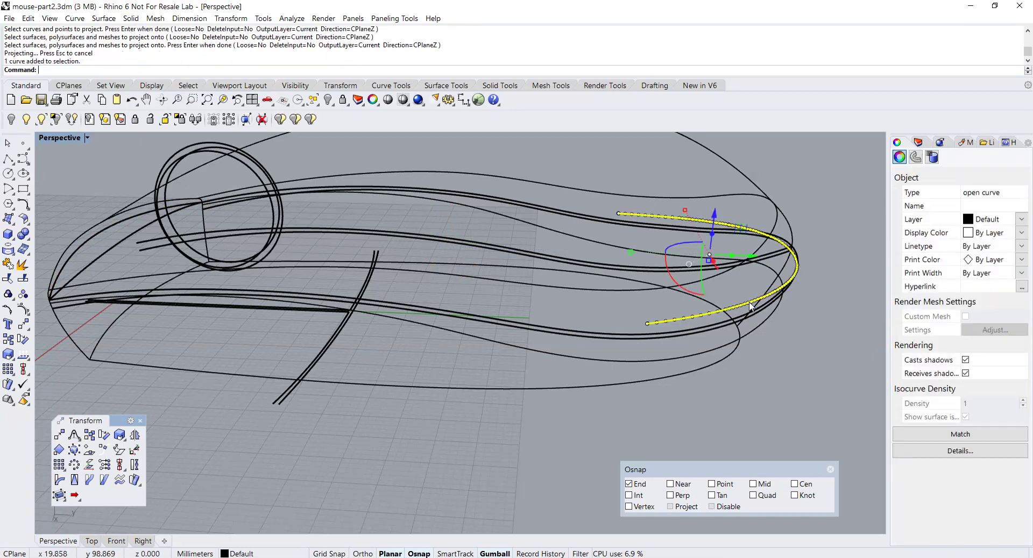
key("Delete")
Step: Delete the original unprojected curve at the front of the mouse, keeping its projection on the body
right_click_drag(749, 301, 683, 357)
right_click_drag(508, 365, 492, 378)
mouse_move(444, 417)
right_mouse_down()
mouse_move(407, 443)
mouse_move(443, 401)
mouse_move(435, 407)
right_mouse_up()
left_click(394, 446)
key("Delete")
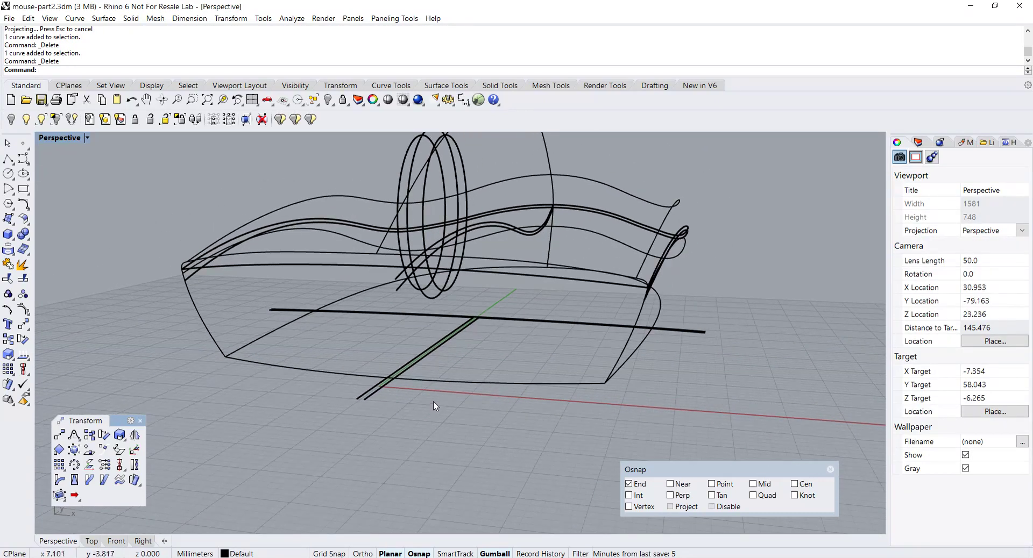
Step: Draw a two-point interpolated curve across the mouse's front, joining the front ends of the lower projected curve on both sides
scroll(442, 399, "down", 2)
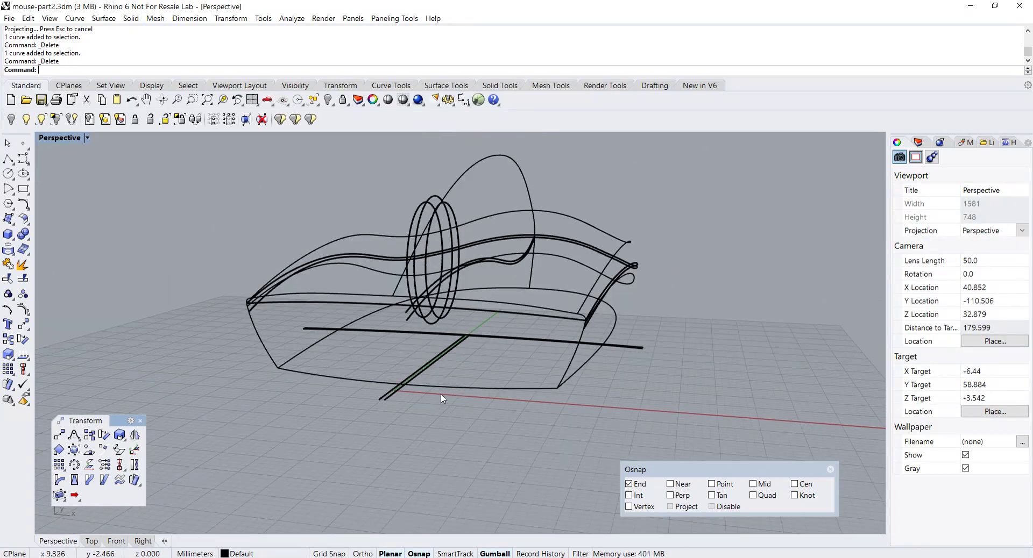
left_click(23, 159)
left_click(248, 315)
right_click_drag(318, 341, 407, 321)
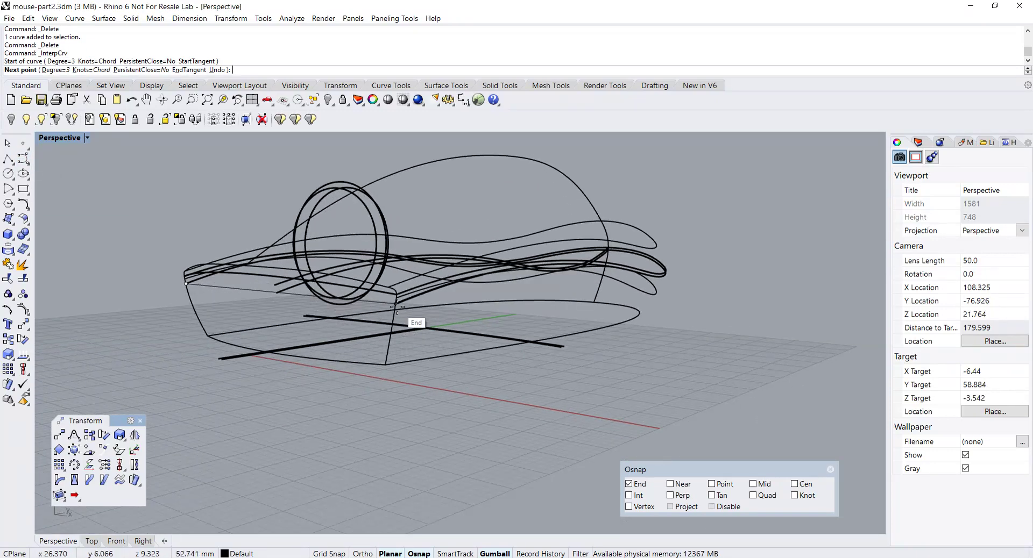
left_click(396, 309)
right_click(396, 311)
left_click(385, 305)
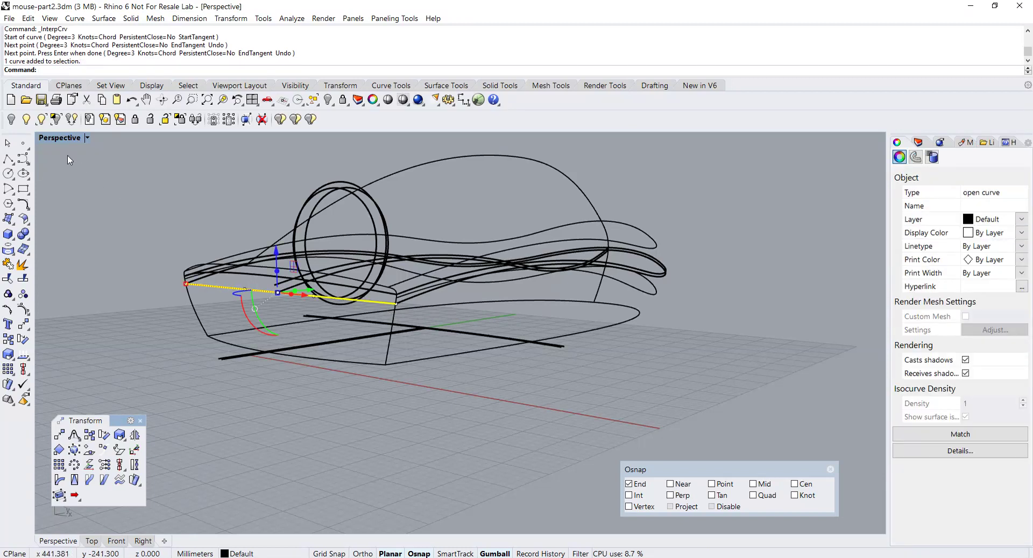
Step: Raise the lower front curve's two middle control points in the Front view to arch it like the upper one
double_click(52, 140)
scroll(266, 435, "up", 4)
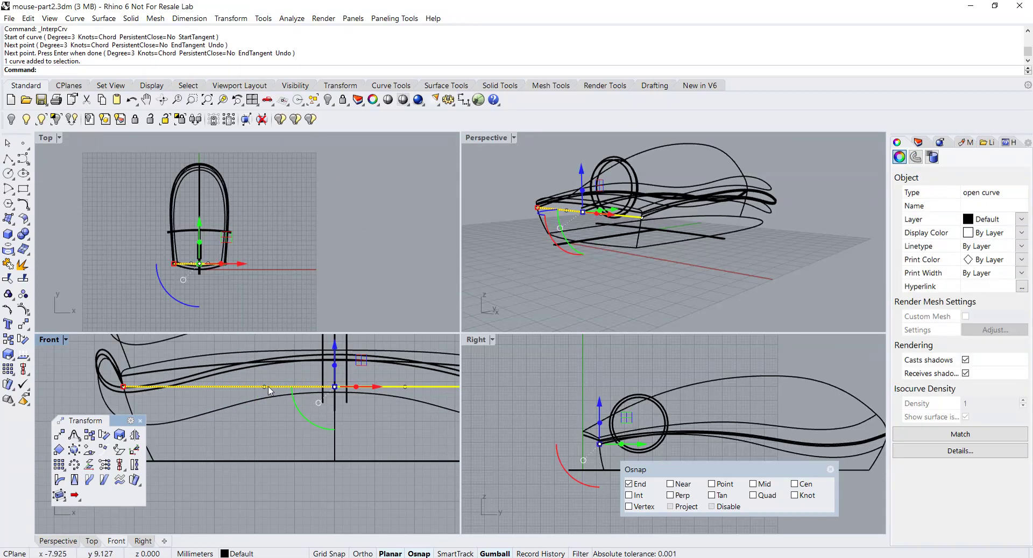
left_click(265, 388)
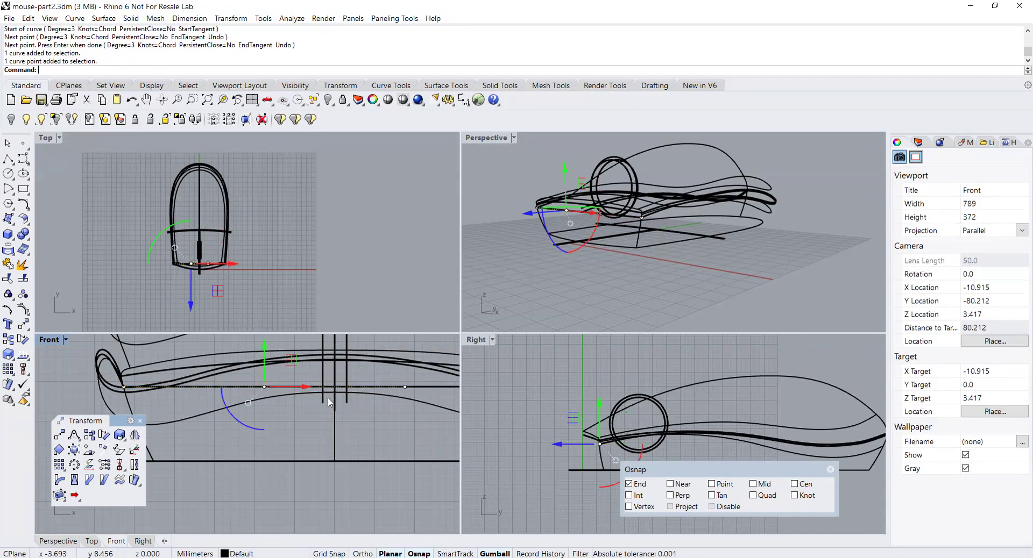
left_click(406, 388, "shift")
right_click_drag(389, 401, 341, 413)
left_click_drag(286, 361, 286, 342)
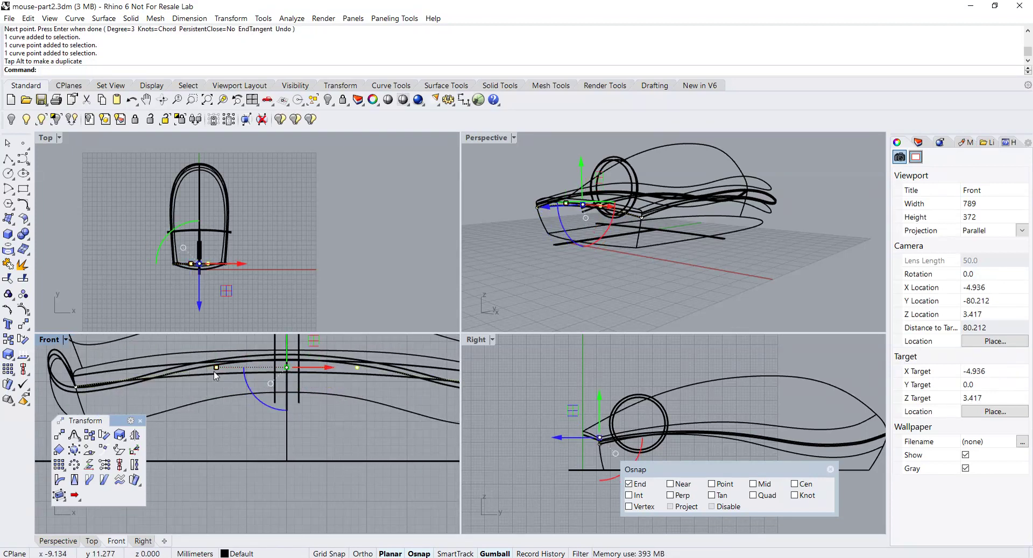
scroll(301, 398, "down", 2)
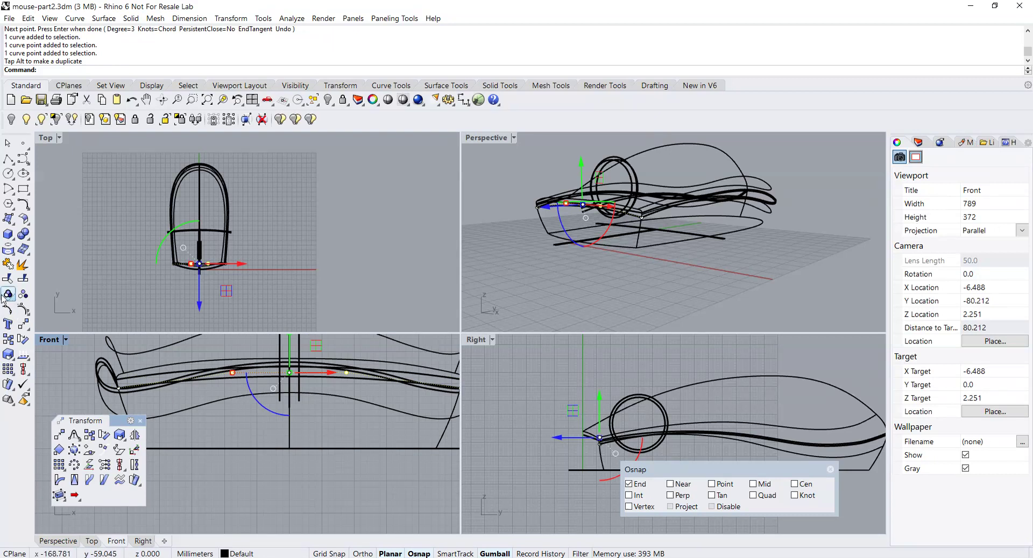
key("Escape")
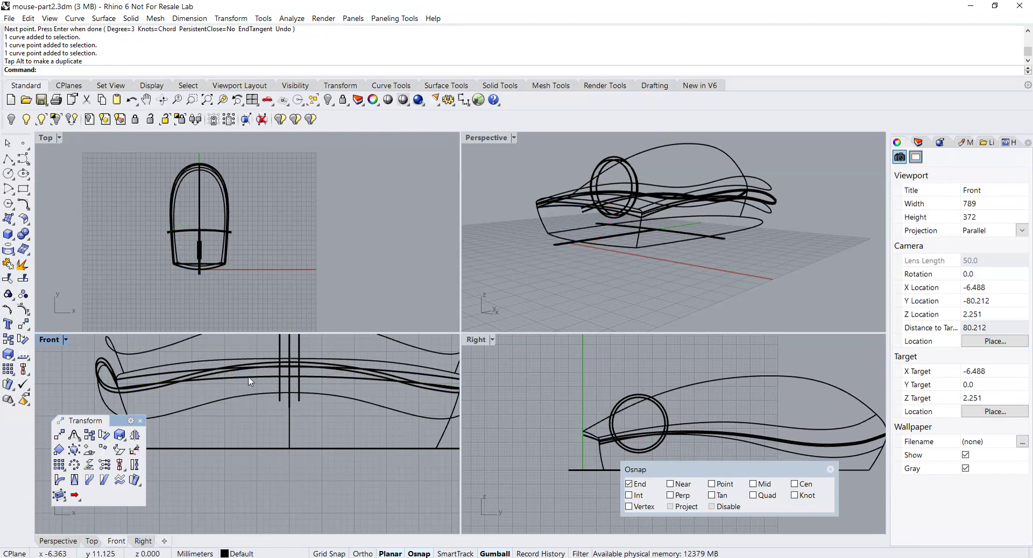
Step: Project the arched lower front curve onto the mouse body from the Front view
left_click(249, 382)
left_click(22, 265)
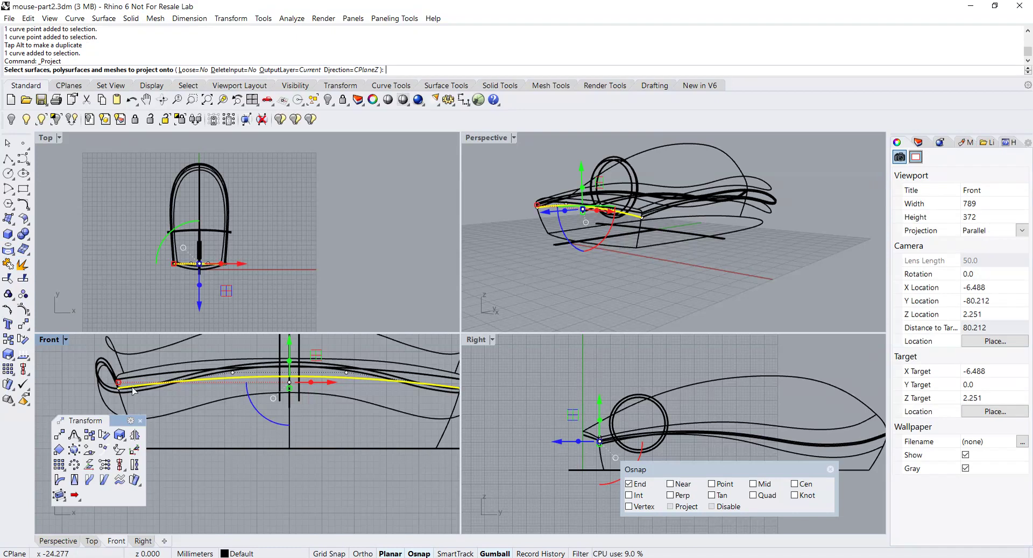
left_click(177, 420)
key("Return")
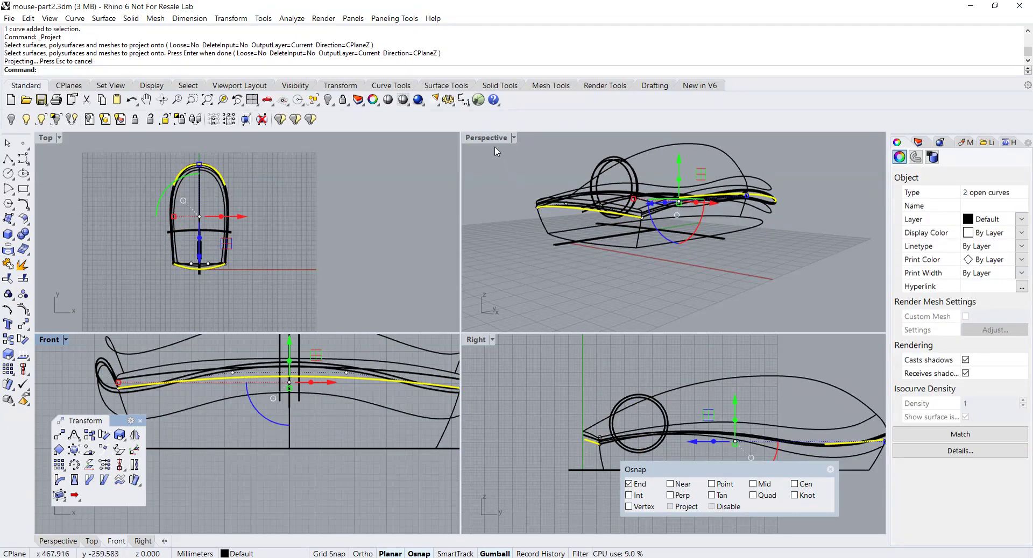
Step: Delete the unwanted projection of the lower front curve on the rear of the mouse in the Perspective view
left_click(493, 141)
double_click(493, 143)
right_click_drag(498, 284, 603, 360)
key("Escape")
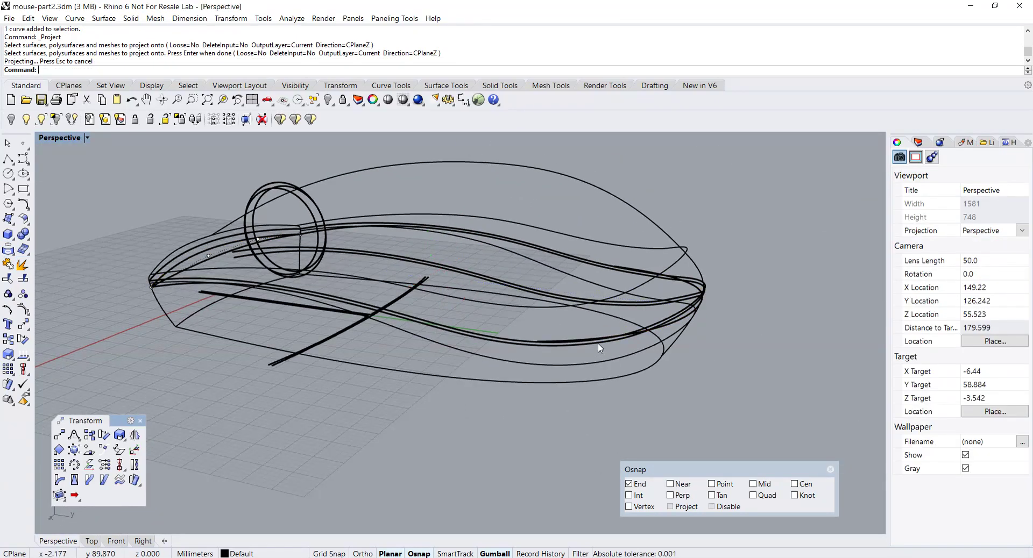
left_click(596, 343)
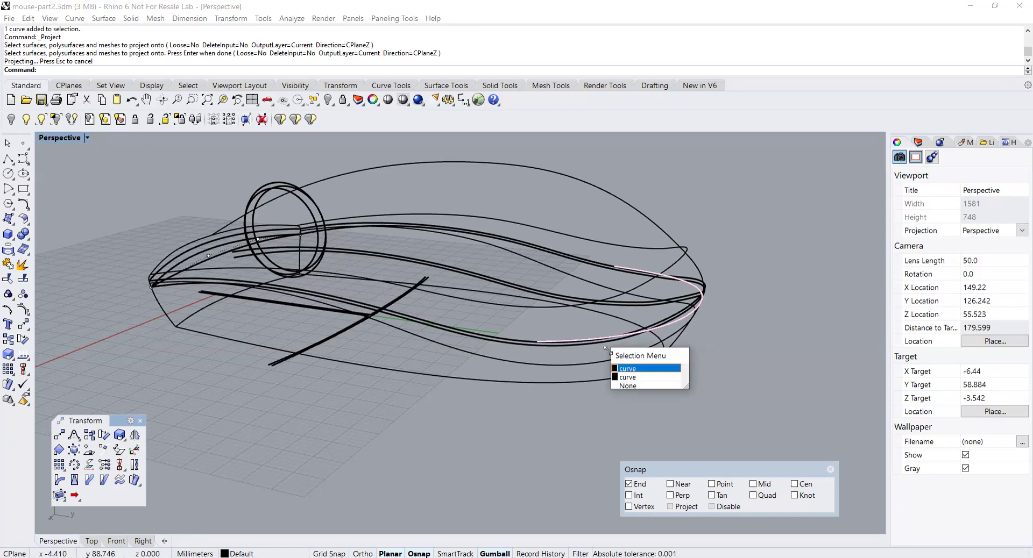
left_click(625, 374)
key("Delete")
Step: Join the upper front curve with the upper projected side curves on both sides of the mouse
right_click_drag(433, 374, 614, 352)
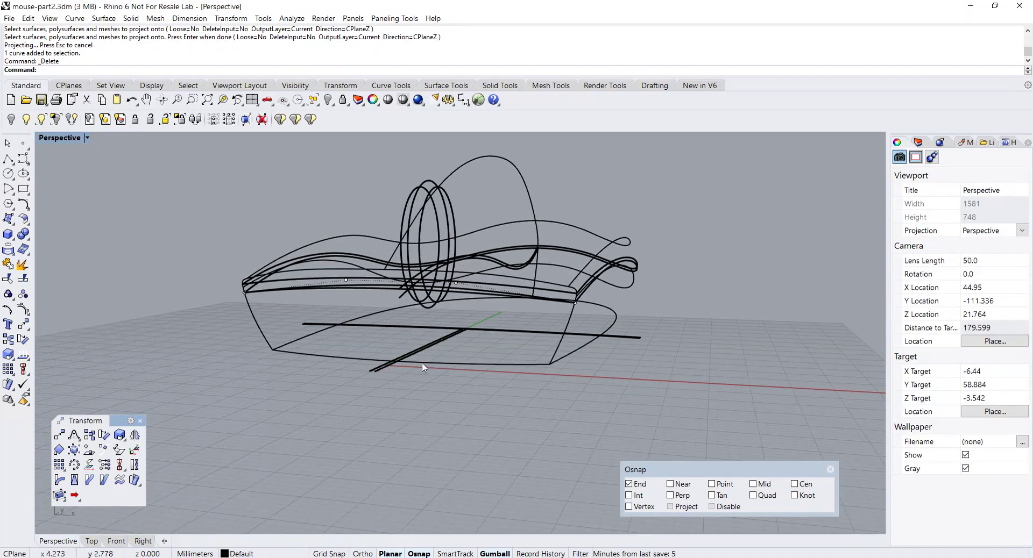
scroll(431, 359, "down", 2)
right_click_drag(444, 354, 408, 402)
scroll(417, 368, "up", 2)
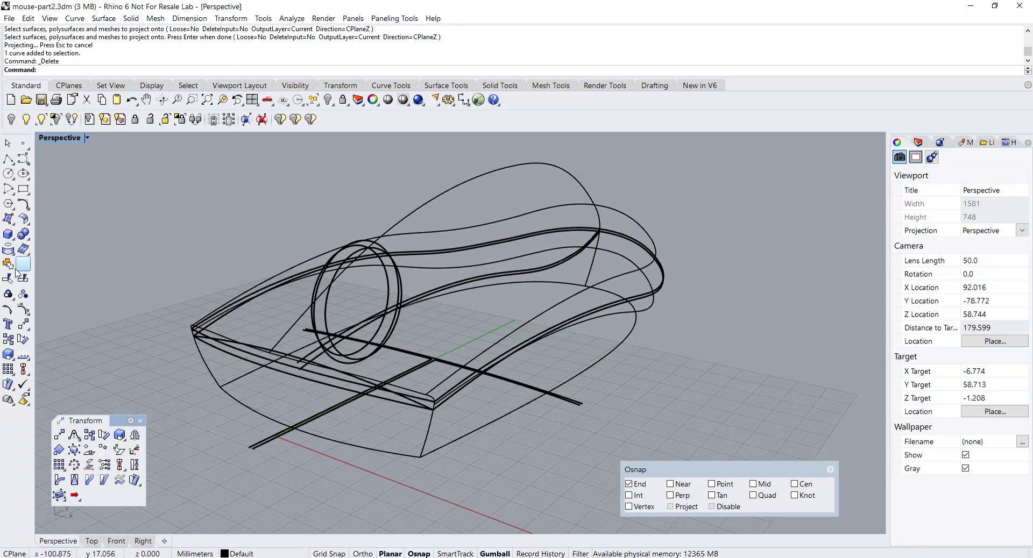
left_click(9, 264)
left_click(422, 404)
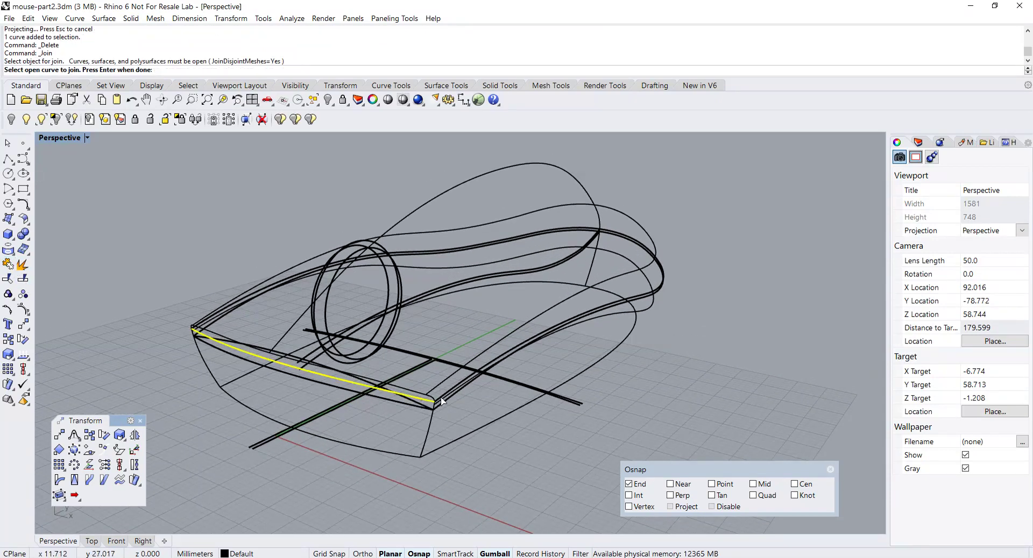
left_click(441, 401)
left_click(577, 232)
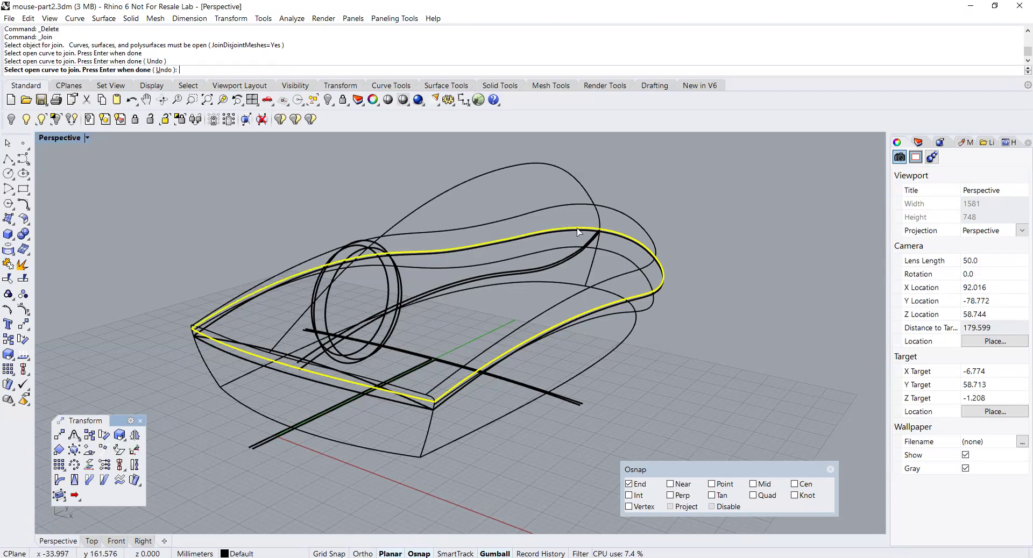
right_click_drag(329, 320, 291, 343)
right_click(185, 341)
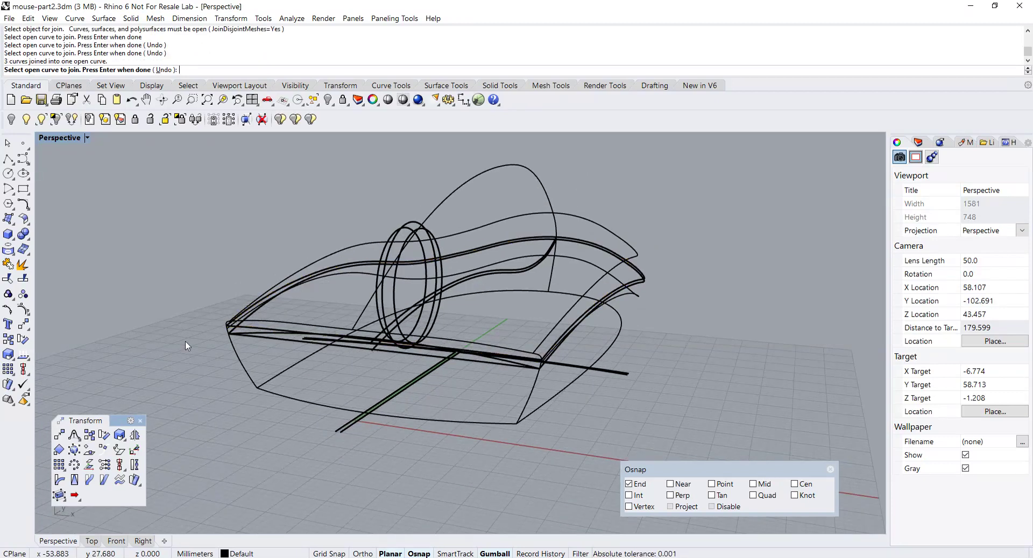
Step: Create an untrimmed patch surface from the joined upper parting curve with 30 U spans, 20 V spans and stiffness 1
right_click_drag(195, 346, 219, 346)
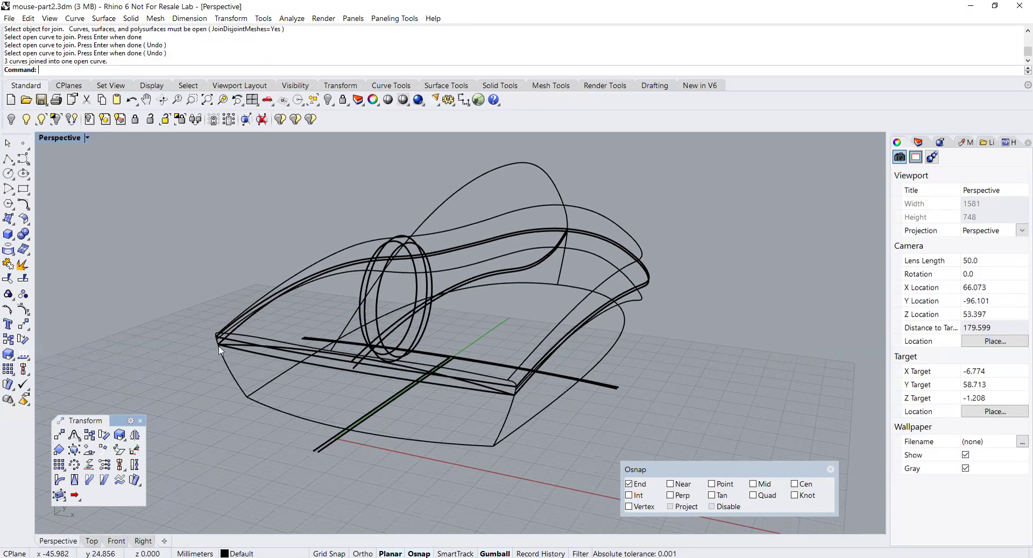
left_click(528, 380)
scroll(522, 390, "down", 3)
left_click(13, 223)
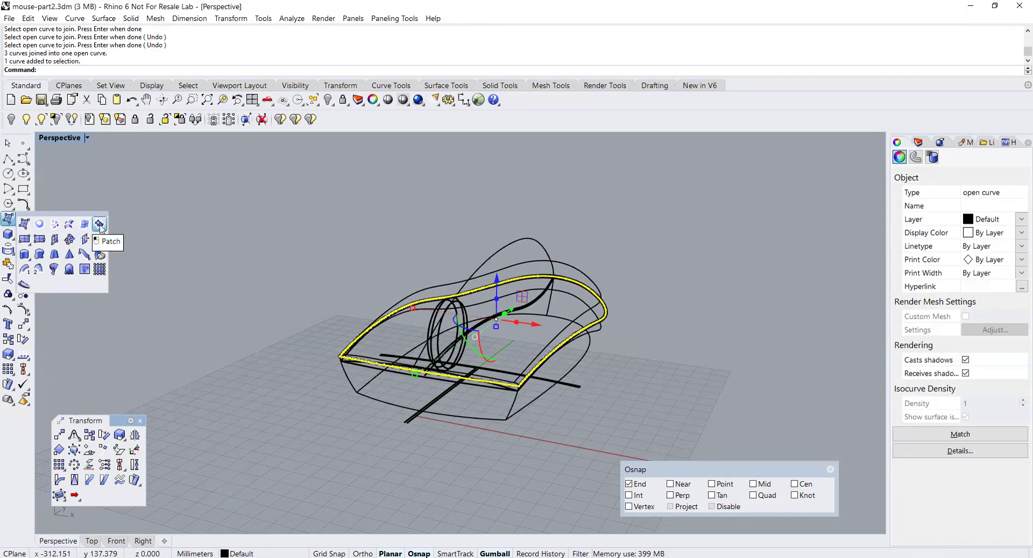
left_click(100, 225)
left_click(320, 411)
right_click_drag(467, 397, 439, 422)
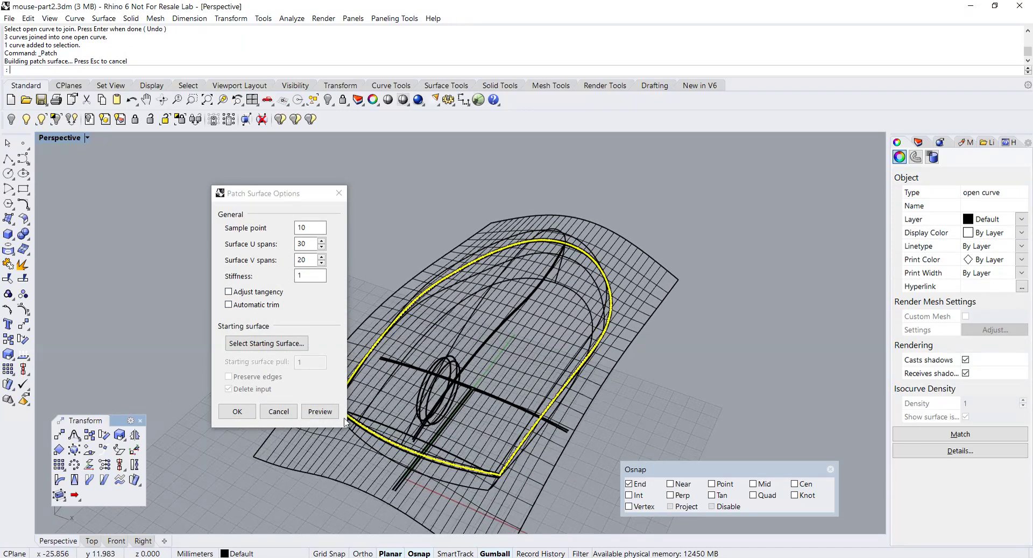
left_click(237, 412)
Step: Switch the Perspective view to Shaded display, clear the selection and view the patch from the mouse's front
left_click(58, 143)
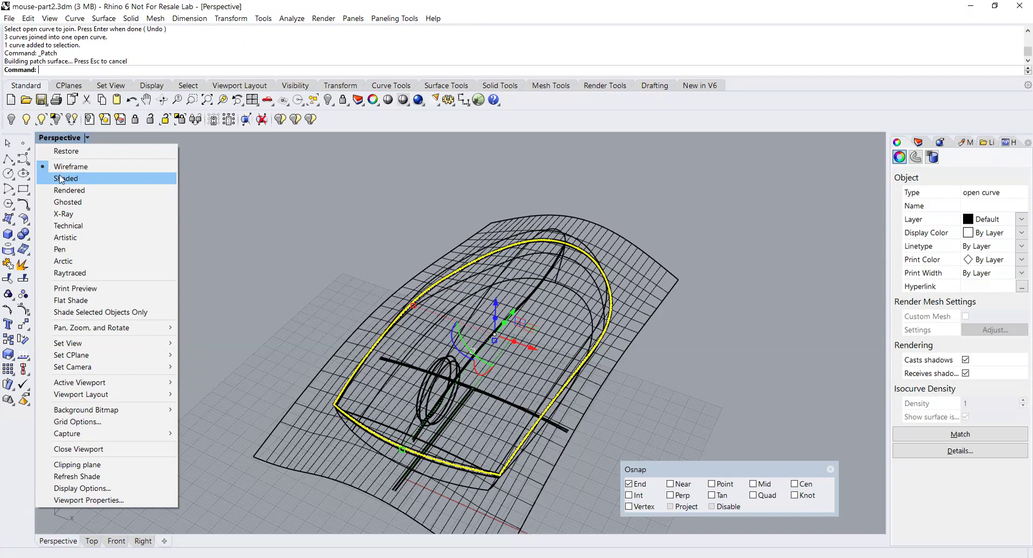
left_click(60, 178)
key("Escape")
right_click_drag(279, 344, 252, 297)
scroll(266, 316, "up", 2)
Step: Boolean-split the mouse body using the patch surface as the cutting object
left_click(23, 234)
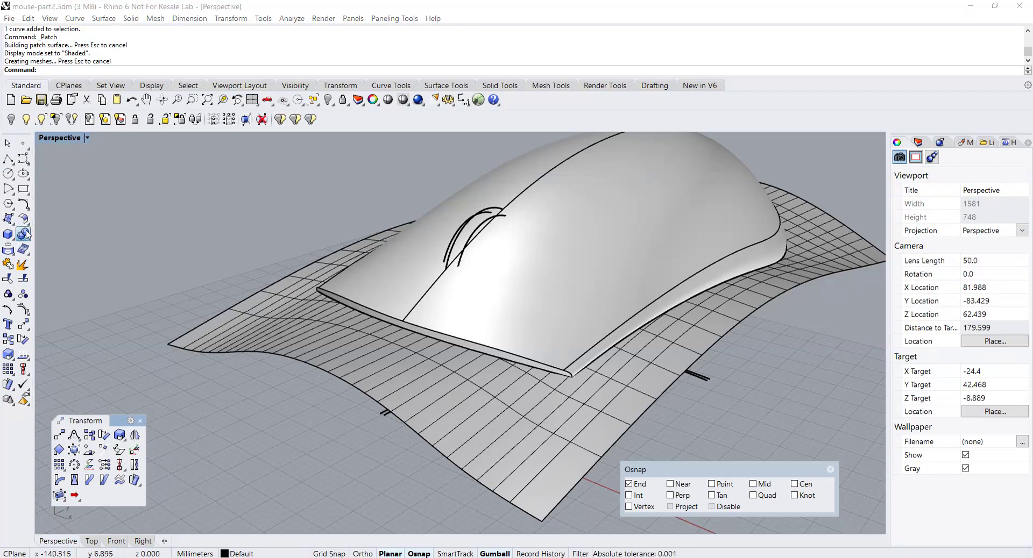
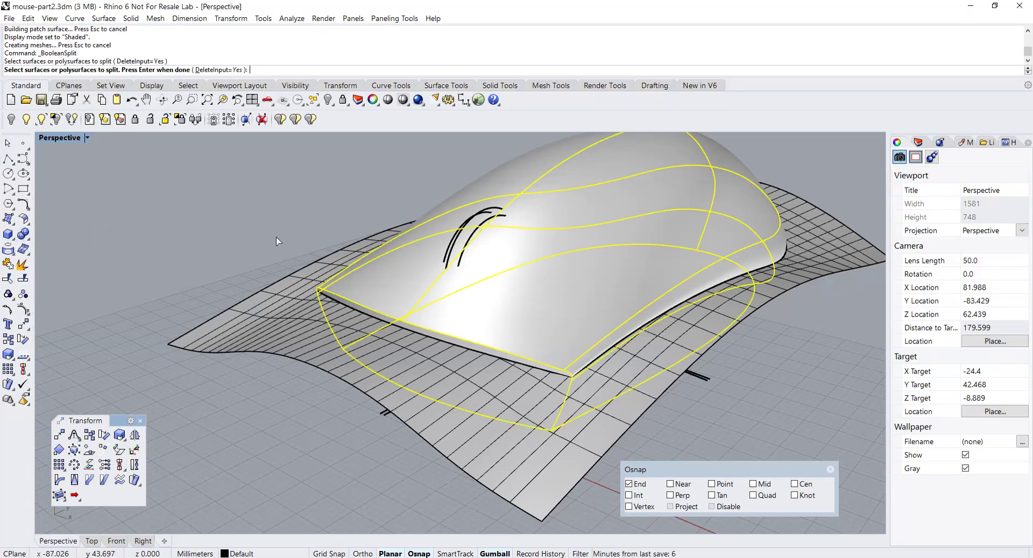
key("Return")
left_click(271, 304)
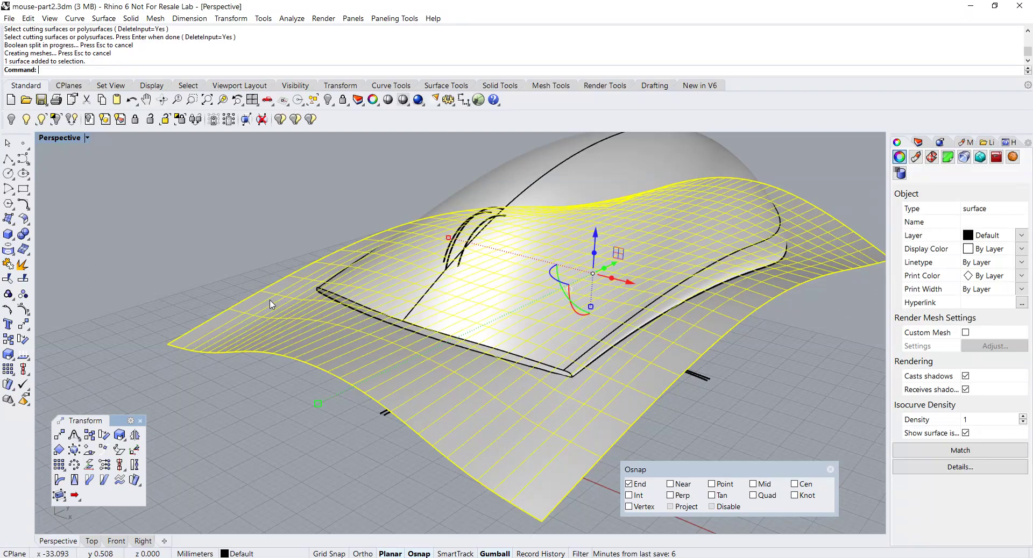
Step: Delete the upper patch surface used for the first split and clear the selection
key("Delete")
left_click(334, 287)
right_click_drag(334, 287, 371, 271)
key("Escape")
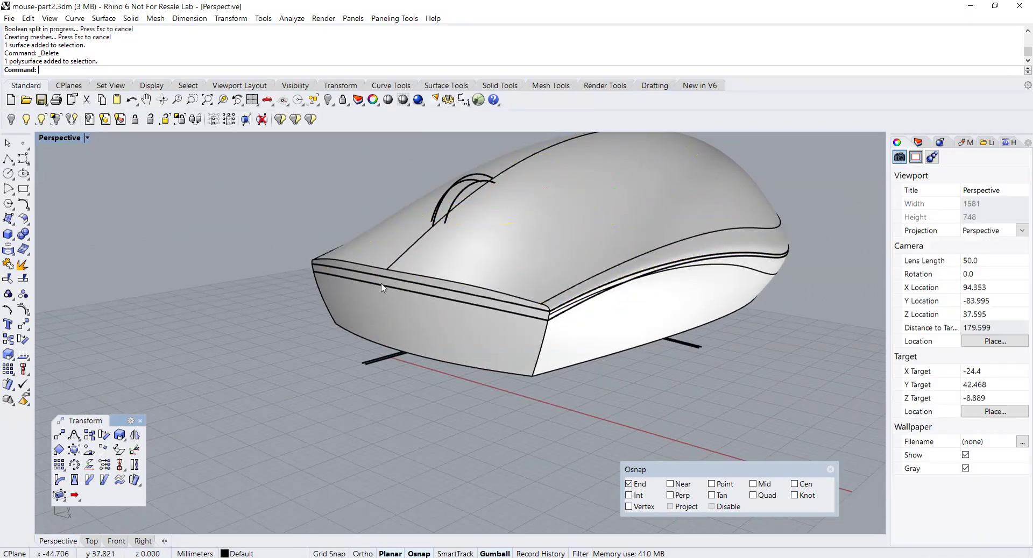
Step: Join the lower front curve with the lower projected side curves all around the mouse into one closed curve, declining joins across gaps
left_click(23, 264)
left_click(489, 310)
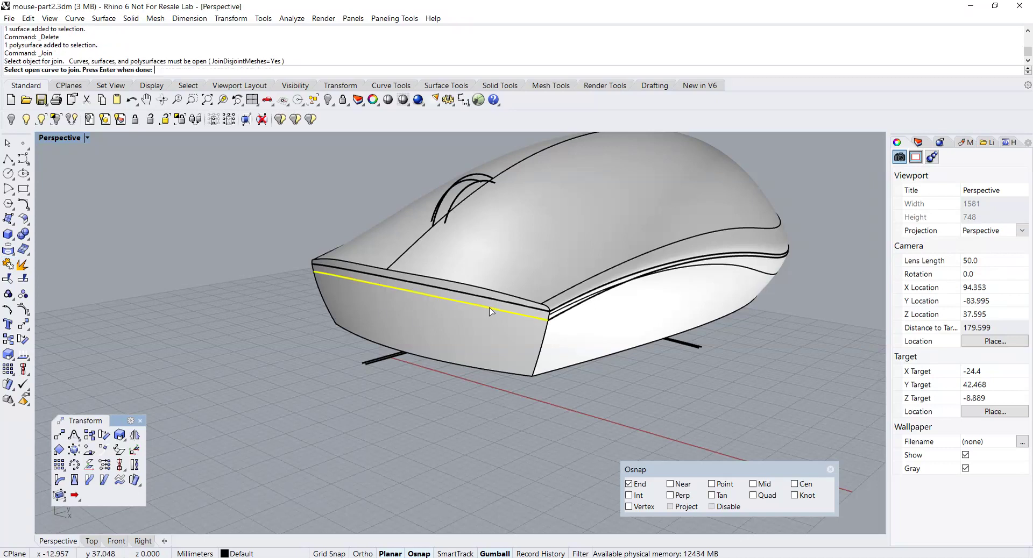
left_click(560, 318)
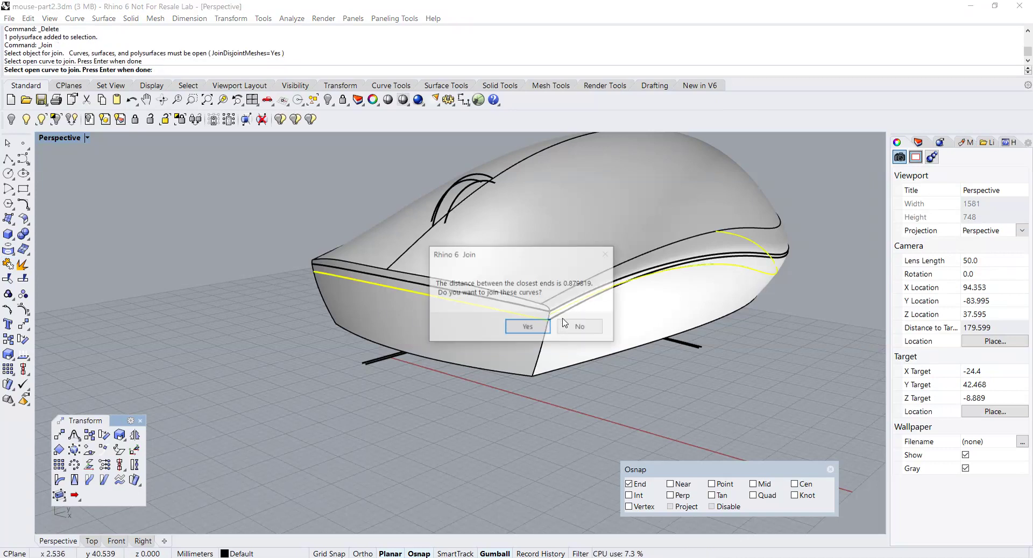
left_click(595, 329)
left_click(576, 312)
left_click(581, 328)
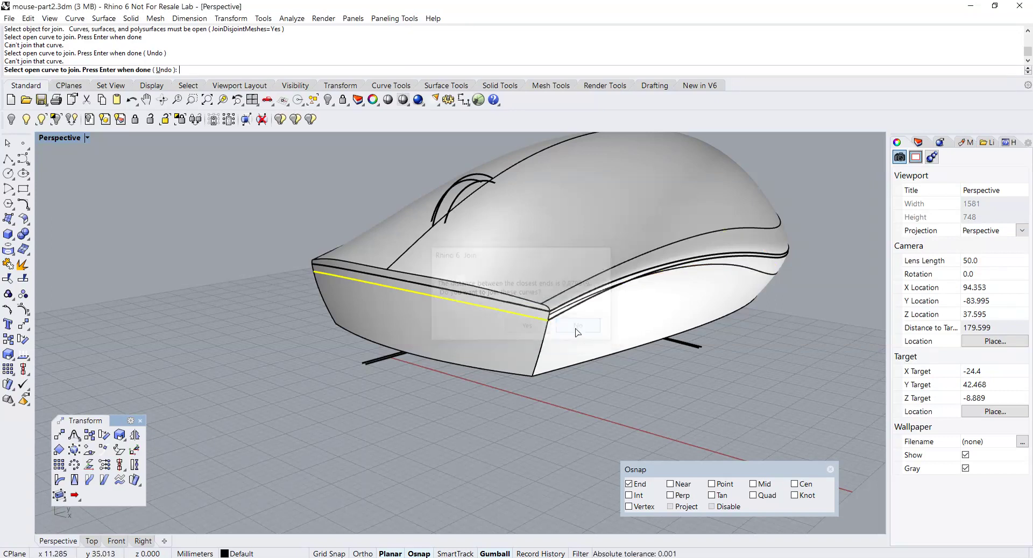
scroll(559, 321, "up", 2)
left_click(560, 321)
left_click(626, 347)
right_click_drag(657, 326, 611, 326)
left_click(632, 256)
right_click_drag(679, 263, 605, 256)
left_click(499, 271)
scroll(652, 226, "up", 5)
key("Return")
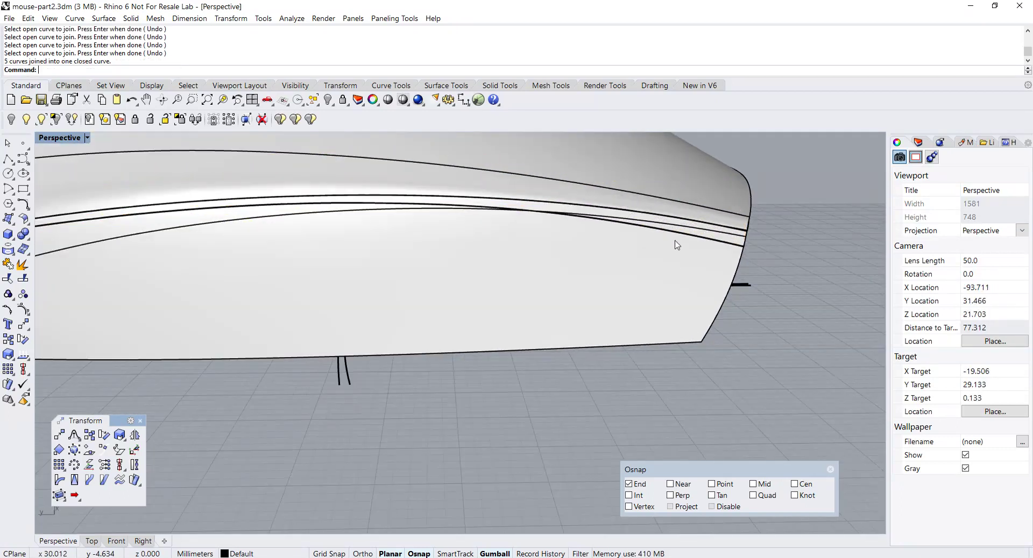
Step: Create an untrimmed patch surface from the closed lower parting curve with 30 U spans, 20 V spans and stiffness 1
left_click(680, 235)
scroll(681, 235, "down", 4)
right_click_drag(681, 235, 348, 240)
scroll(504, 273, "down", 8)
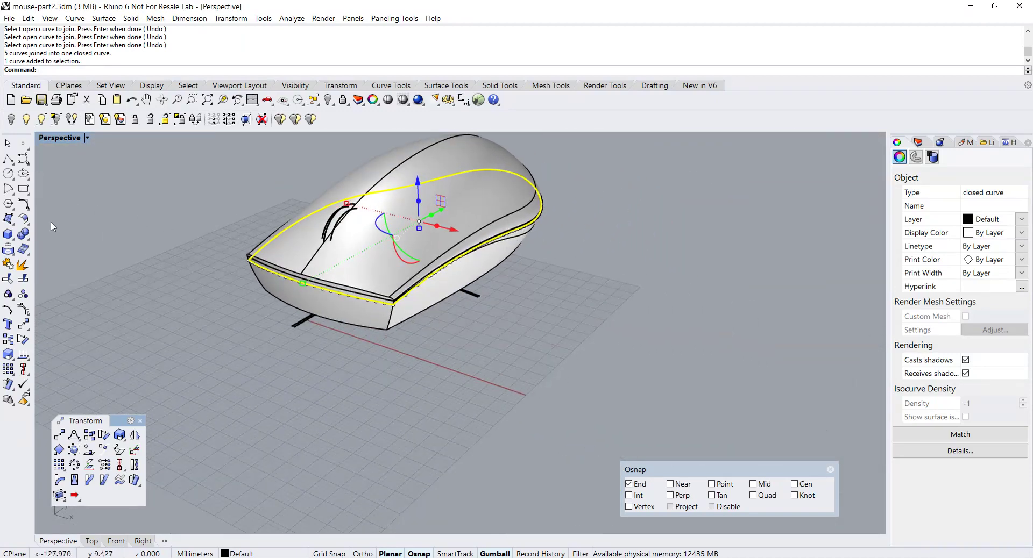
left_click(11, 220)
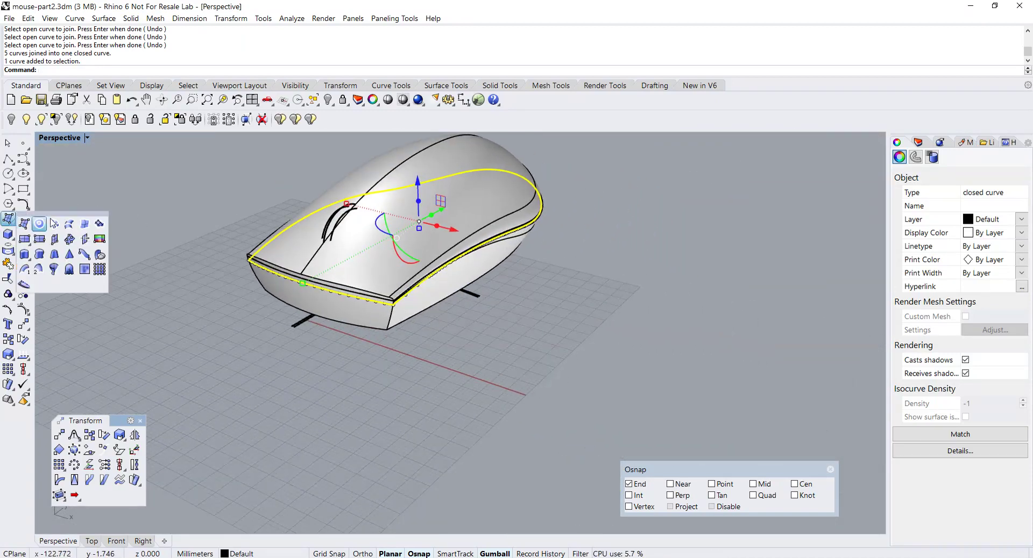
left_click(99, 222)
left_click(320, 411)
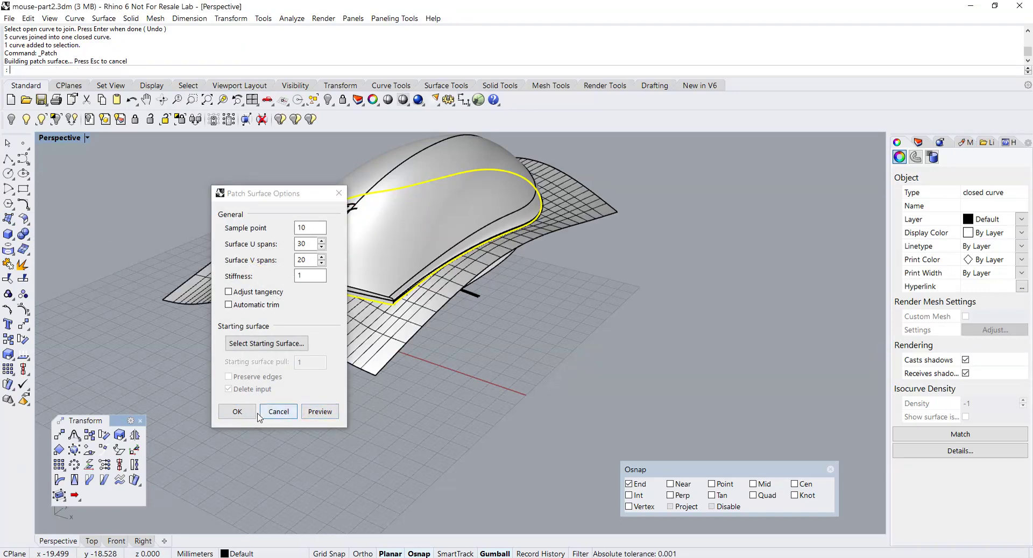
left_click(238, 412)
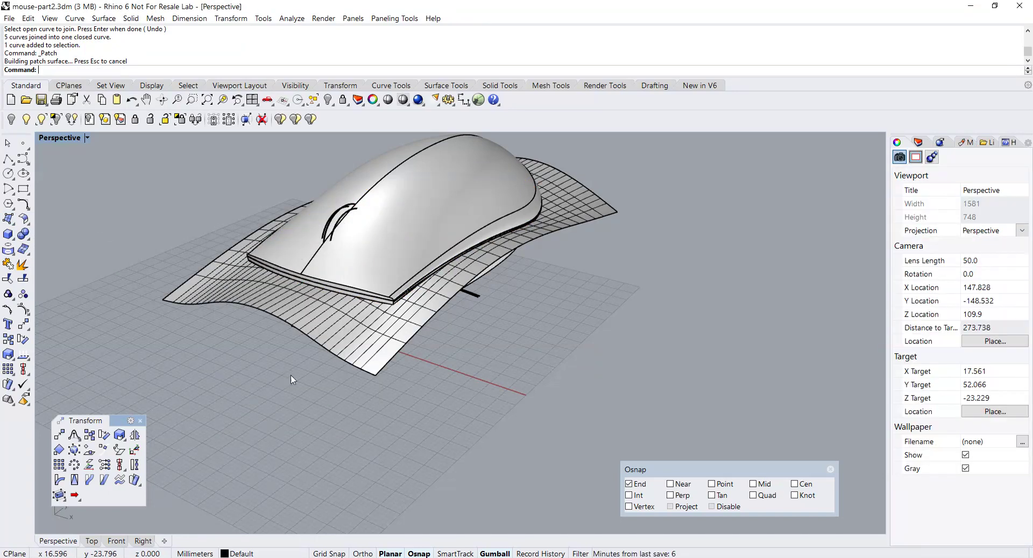
Step: Boolean-split the lower part of the mouse body using the new patch surface as the cutting object
right_click_drag(291, 376, 369, 393, "shift")
scroll(284, 357, "up", 2)
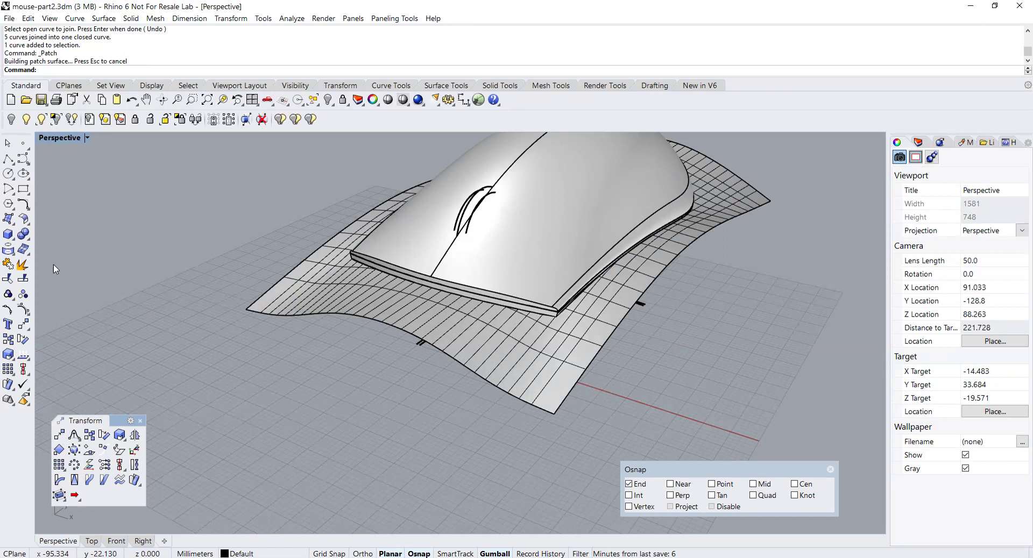
left_click(23, 235)
left_click(82, 240)
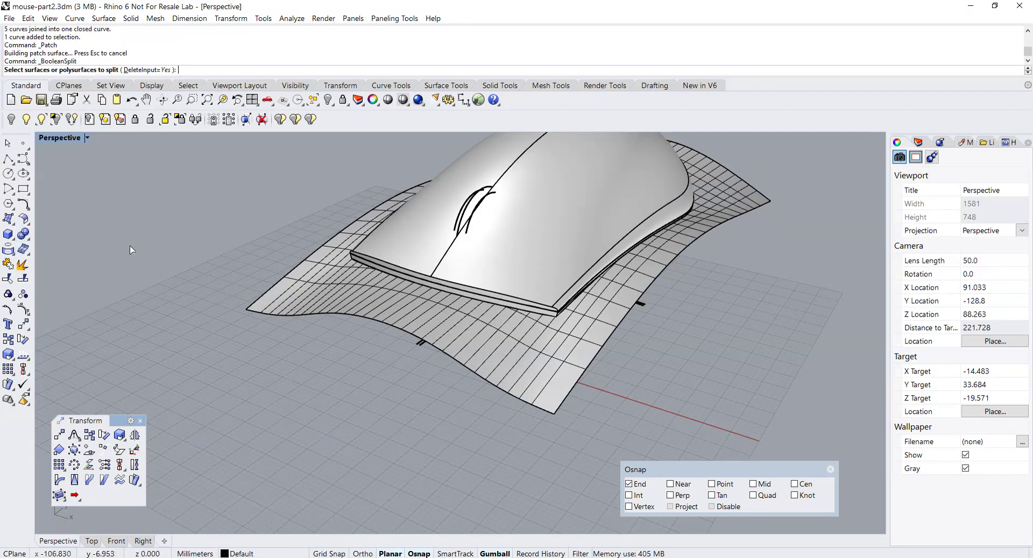
right_click_drag(430, 312, 218, 317)
left_click(402, 252)
key("Return")
left_click(279, 291)
key("Return")
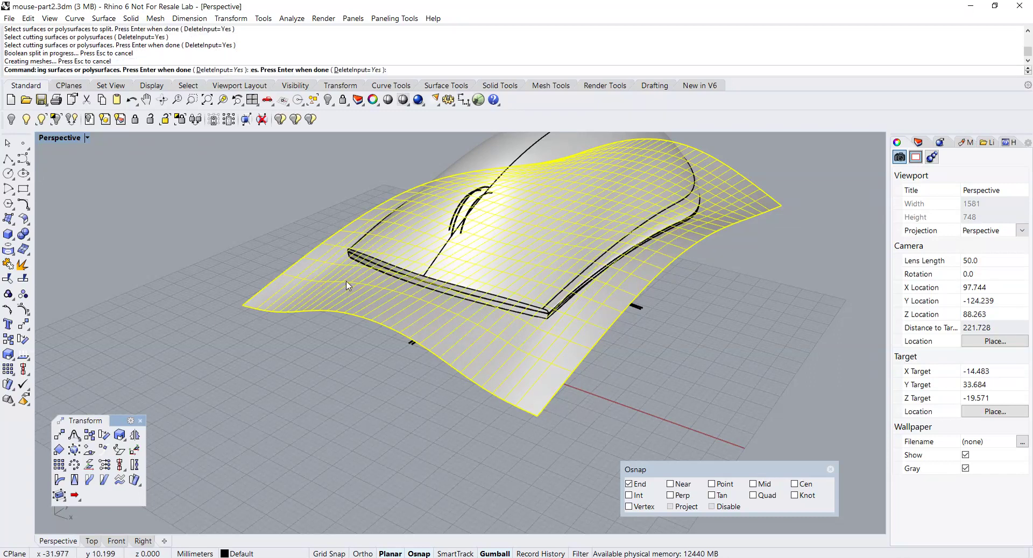
Step: Delete the lower patch surface and the thin solid strip between the two parting lines
left_click(341, 274)
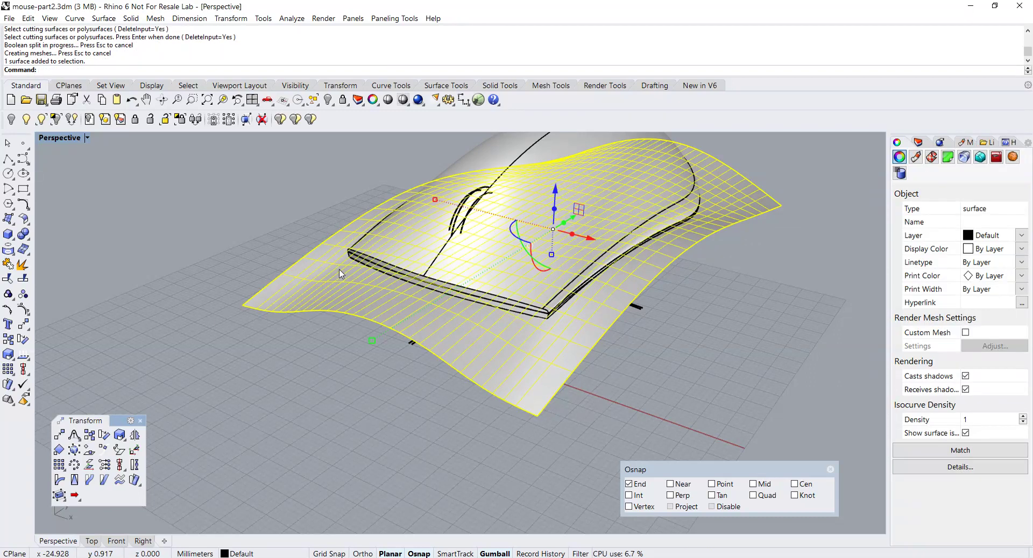
key("Delete")
scroll(376, 285, "up", 5)
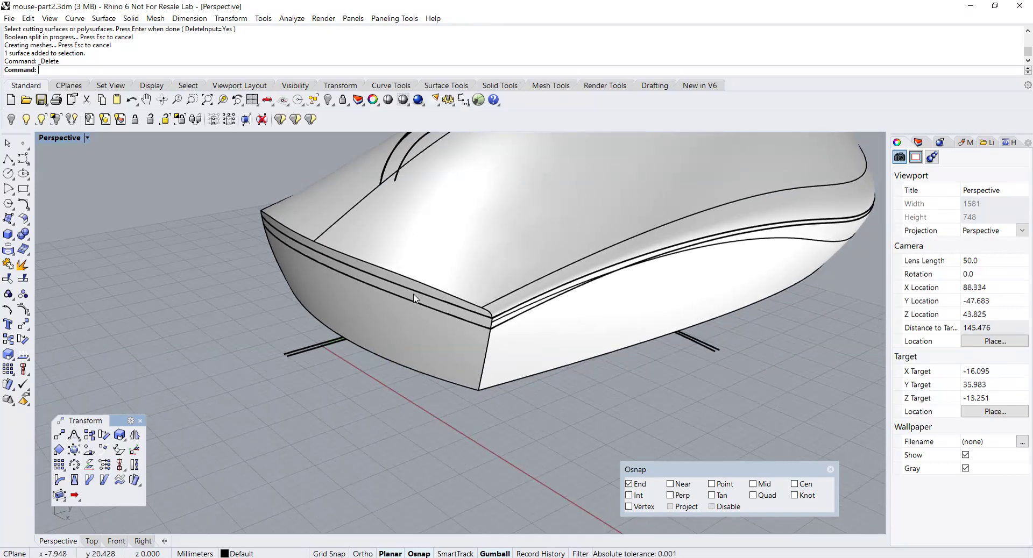
left_click(414, 299)
left_click(446, 337)
scroll(423, 335, "up", 2)
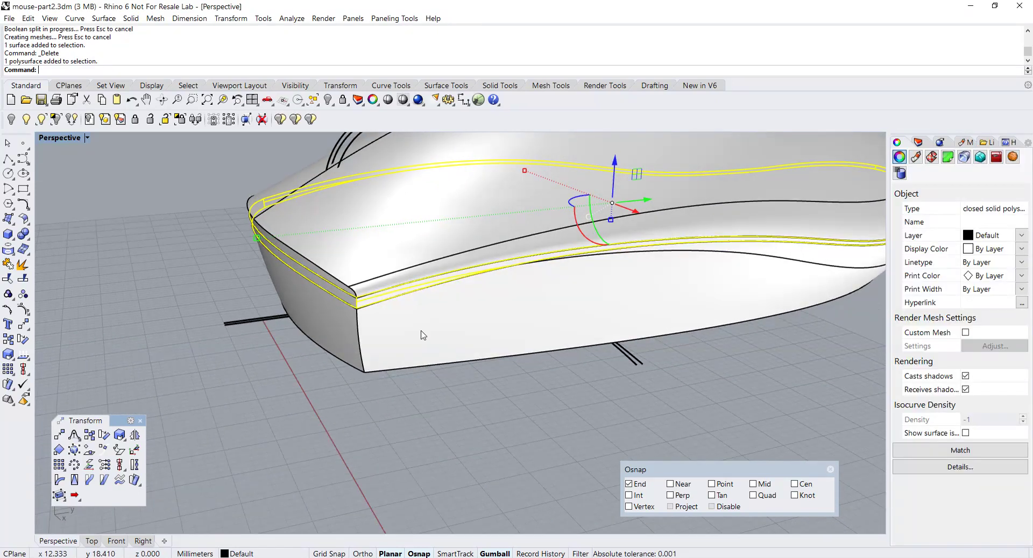
key("Delete")
scroll(423, 335, "down", 6)
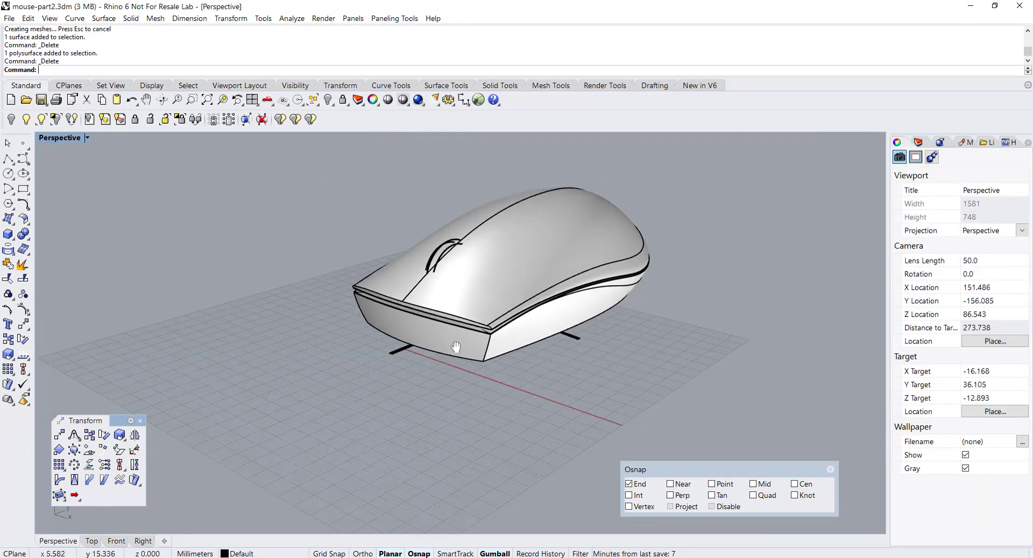
Step: Inspect the upper and lower mouse bodies with the brushed gold environment map, then close the analysis
right_click_drag(456, 347, 429, 339)
left_click(428, 339)
left_click(434, 386, "shift")
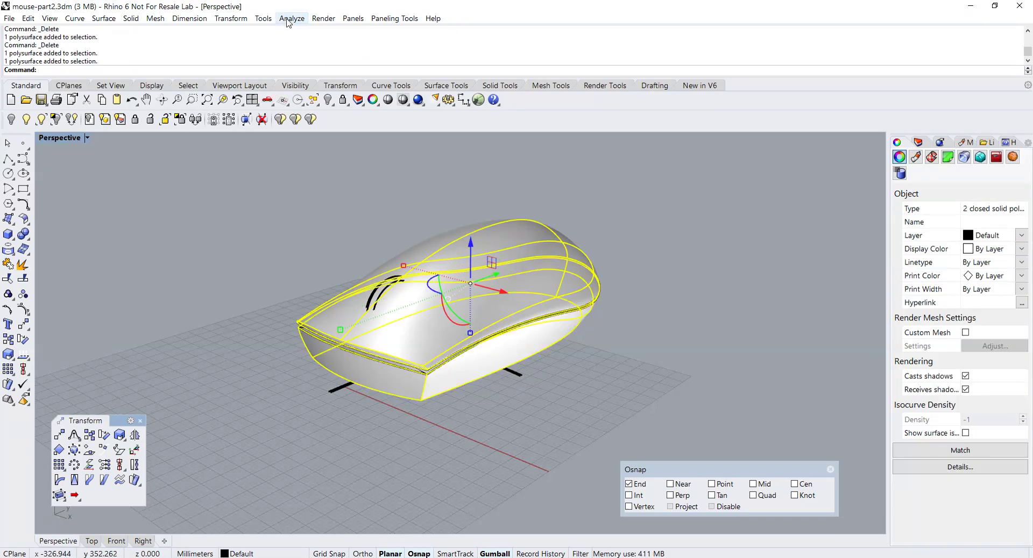
left_click(263, 18)
mouse_move(292, 18)
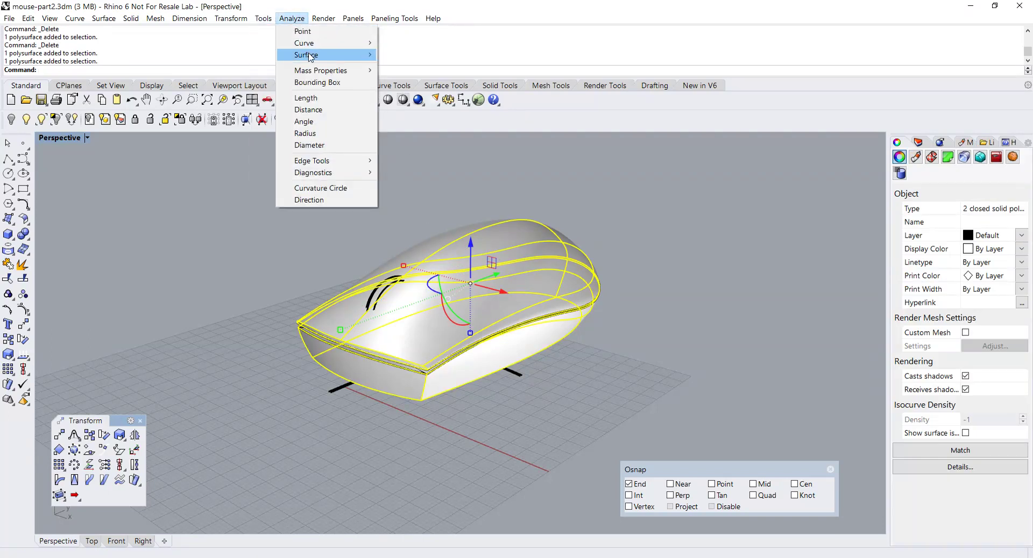
mouse_move(310, 56)
left_click(408, 79)
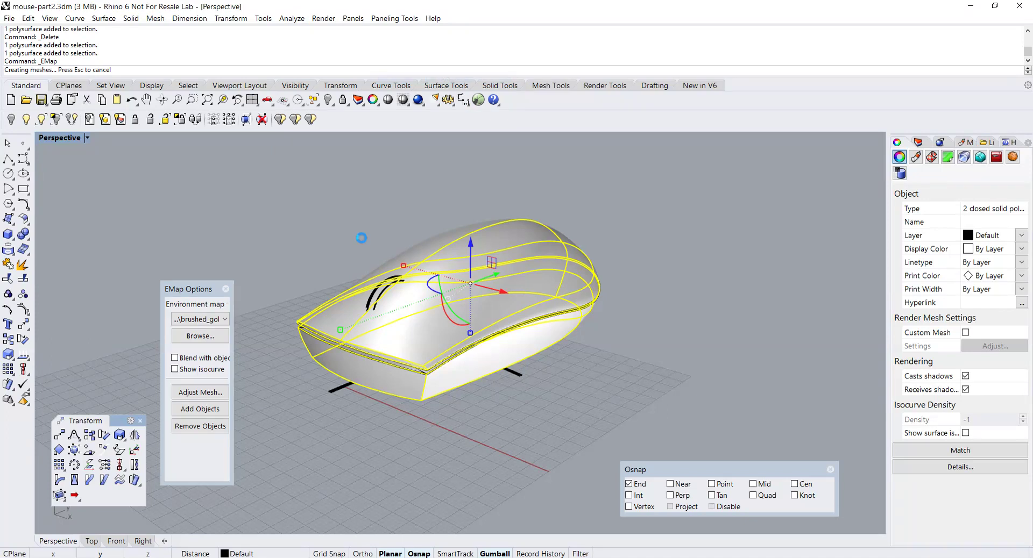
right_click_drag(362, 238, 397, 252)
left_click(225, 289)
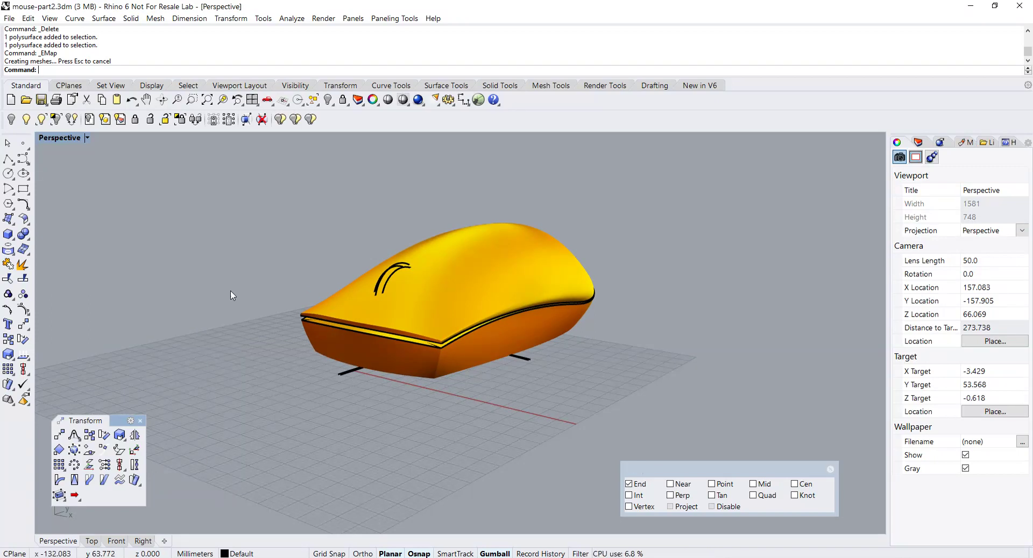
mouse_move(311, 318)
right_mouse_down()
mouse_move(397, 349)
mouse_move(380, 330)
right_mouse_up()
Step: Isolate the three closed scroll-wheel curves at the mouse's front and clear the selection
scroll(399, 334, "up", 2)
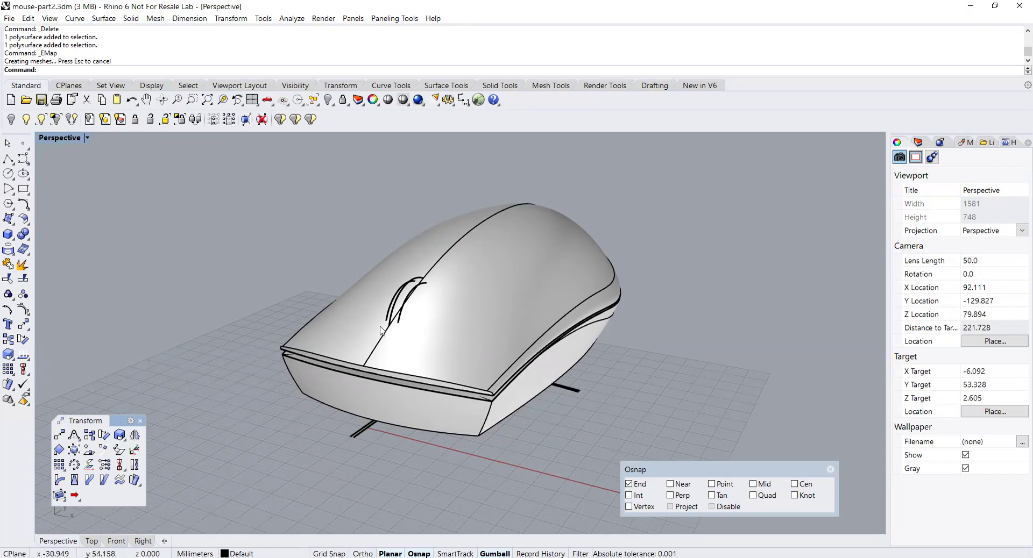
scroll(406, 314, "up", 4)
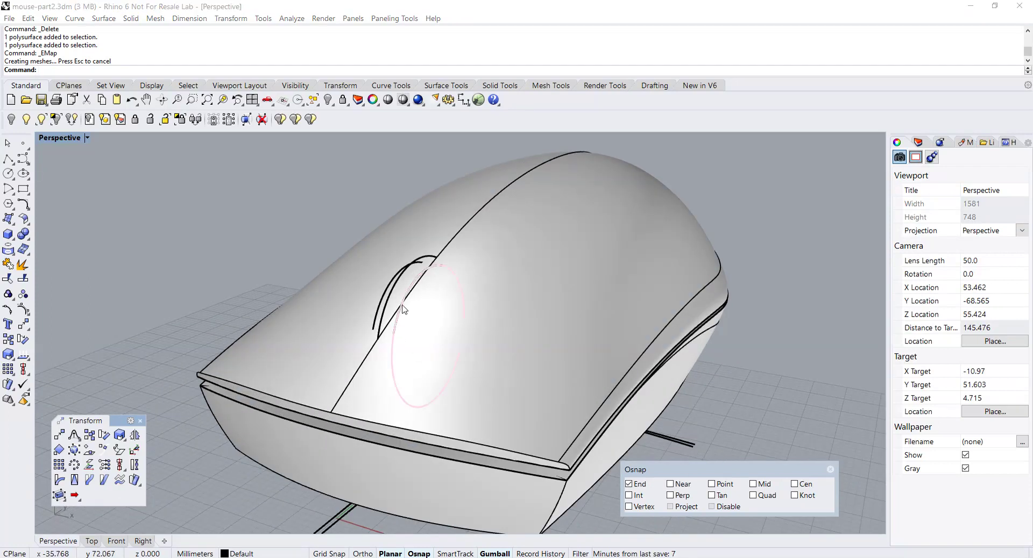
left_click(390, 303)
left_click(430, 334)
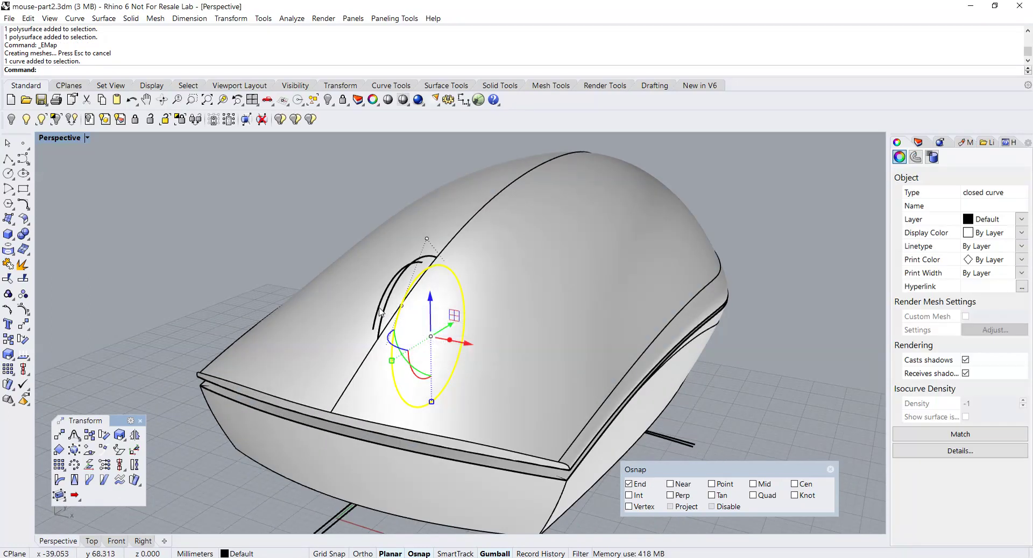
left_click(380, 311, "shift")
left_click(386, 312, "shift")
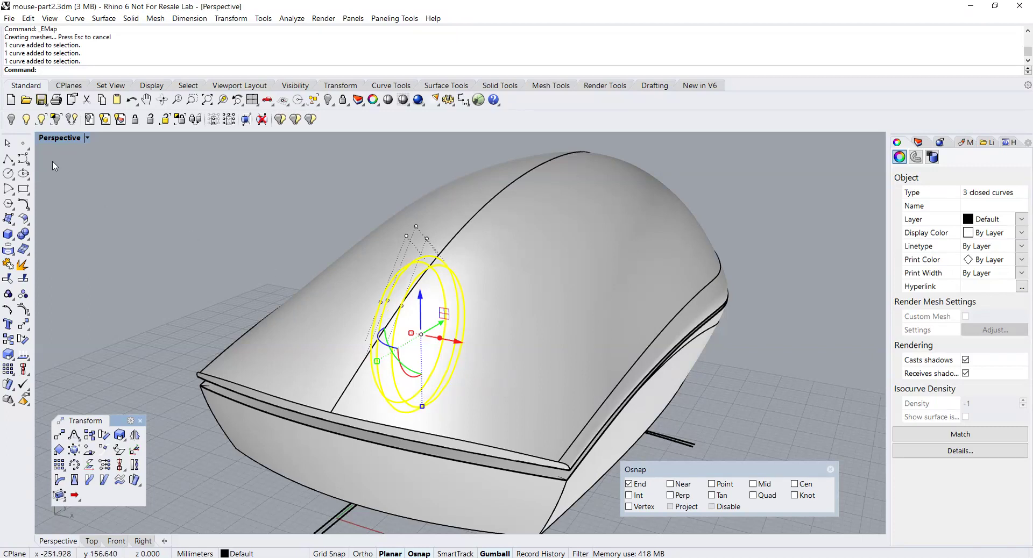
left_click(57, 119)
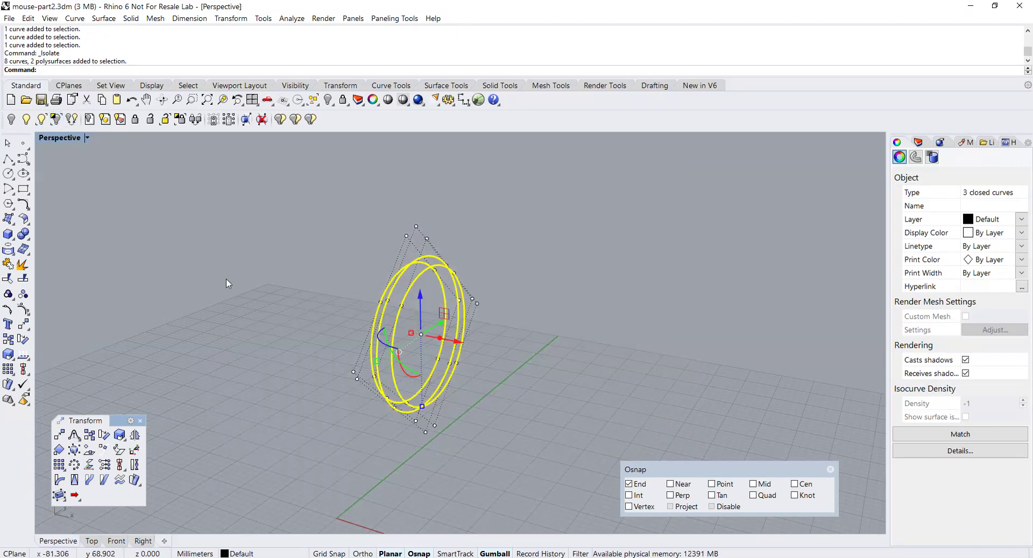
left_click(226, 279)
left_click(226, 279)
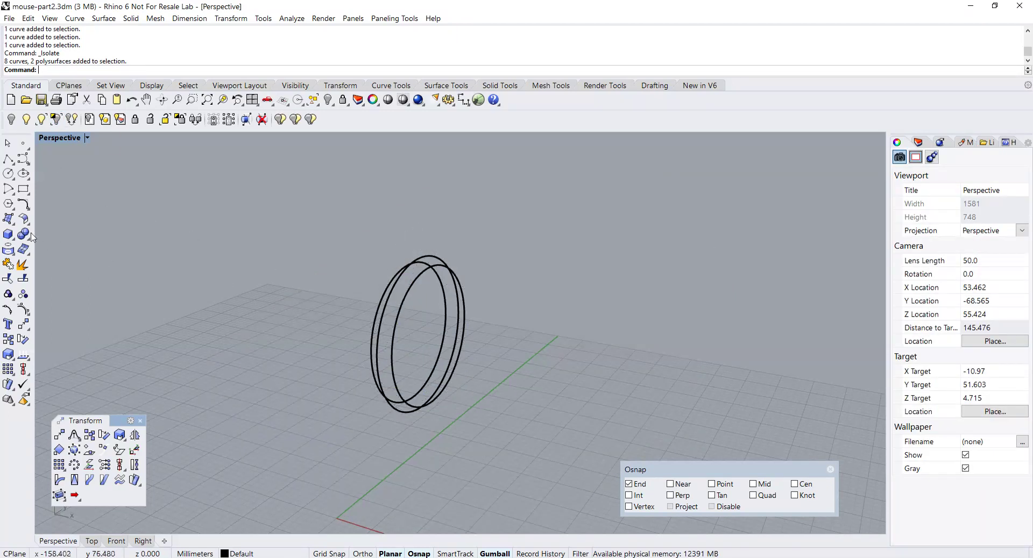
Step: Create planar surfaces from the two outer side curves of the scroll wheel
left_click(396, 336)
left_click(375, 332, "shift")
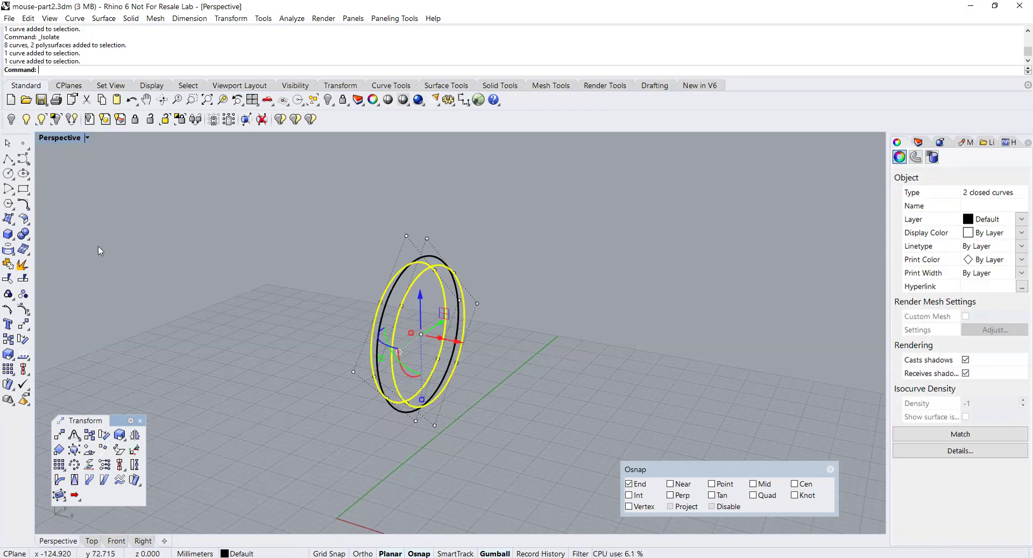
left_click(16, 226)
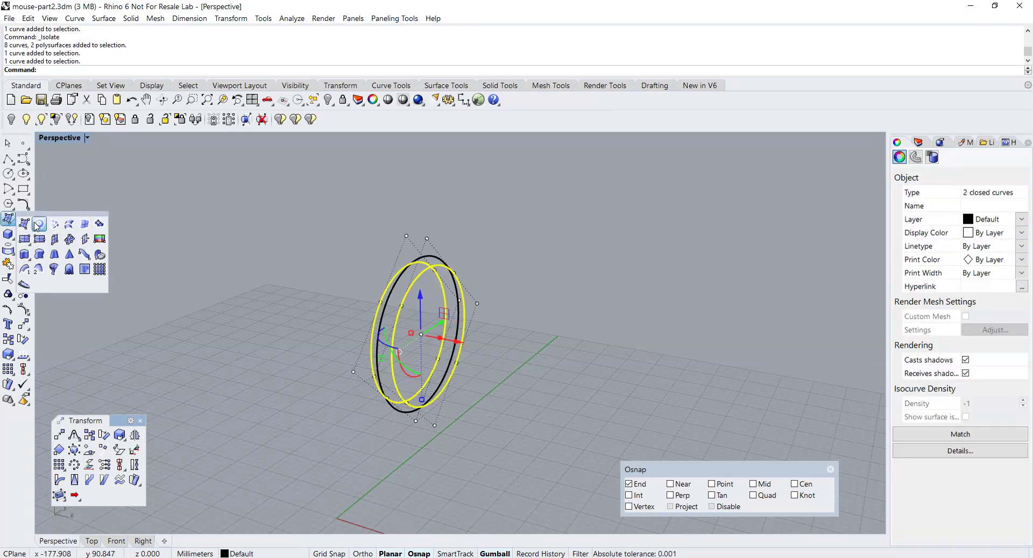
left_click(36, 225)
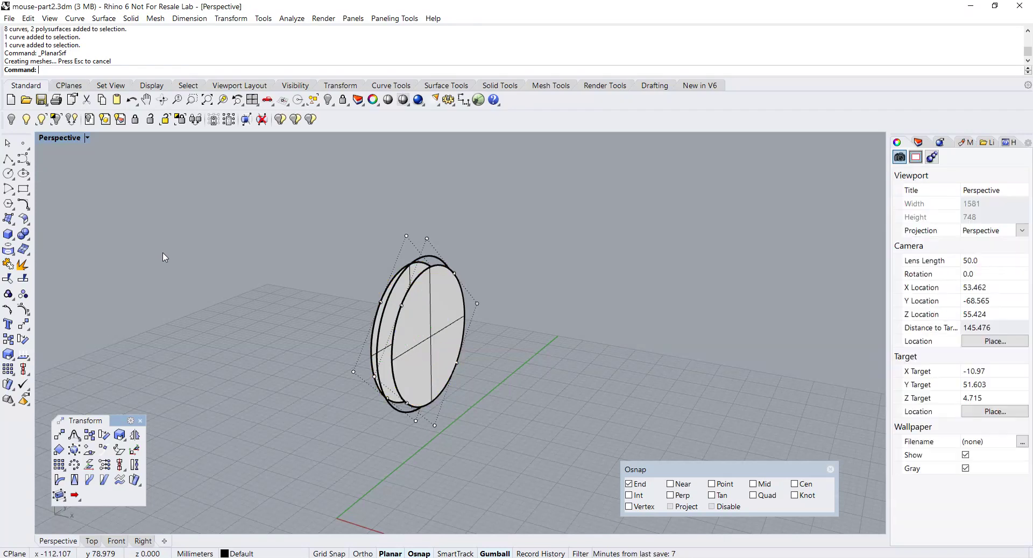
Step: Start a surface blend between the edges of the scroll wheel's two planar side surfaces, accepting the seam points
left_click(23, 221)
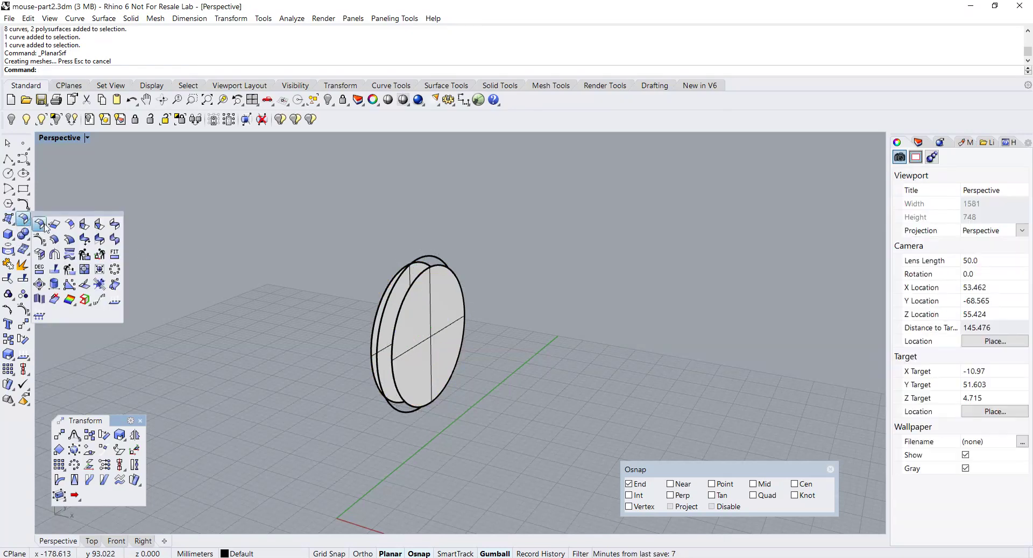
left_click(107, 228)
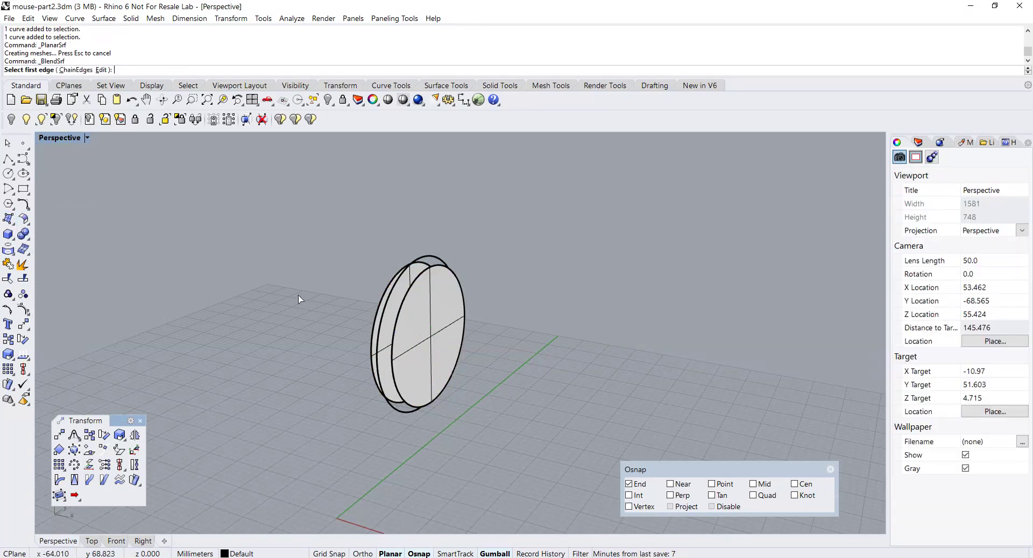
left_click(396, 341)
left_click(375, 338)
right_click(428, 366)
Step: Reduce the bulge of the wheel's surface blend symmetrically to meet the middle rim curve, and create it with curvature continuity
right_click_drag(469, 380, 442, 385)
scroll(388, 390, "up", 2)
scroll(442, 385, "up", 4)
right_click_drag(407, 306, 434, 355, "shift")
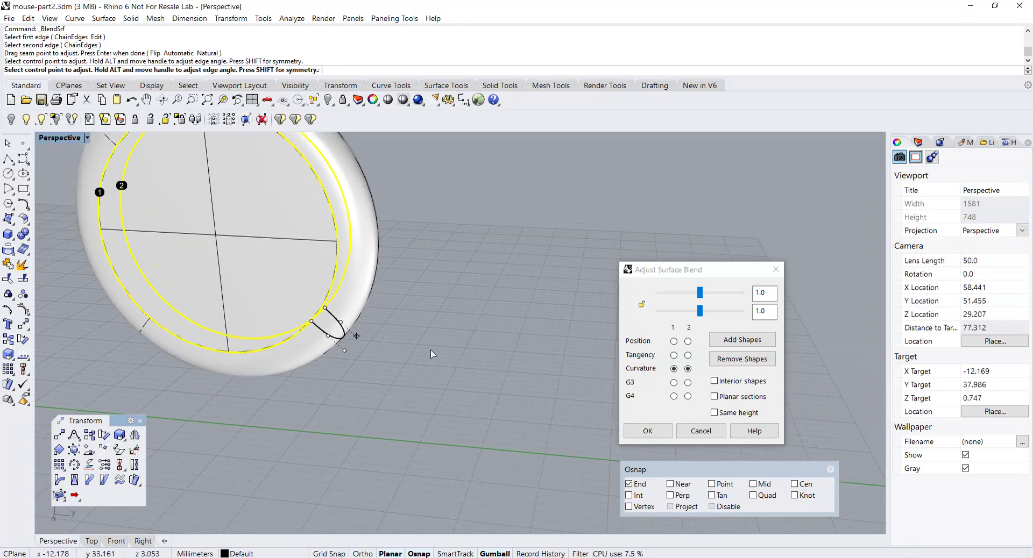
scroll(312, 345, "up", 2)
left_click(334, 337)
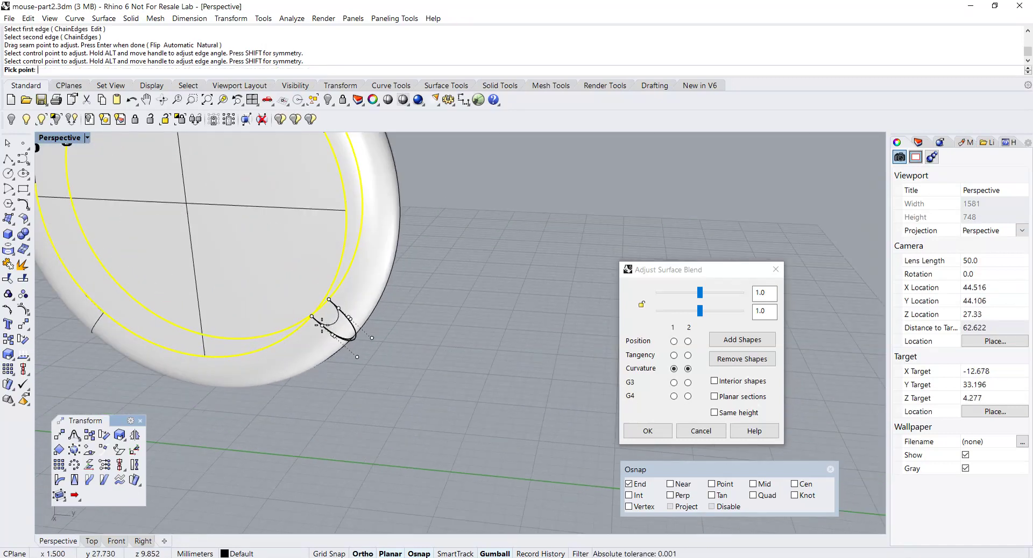
left_click(322, 326)
left_click(322, 326, "shift")
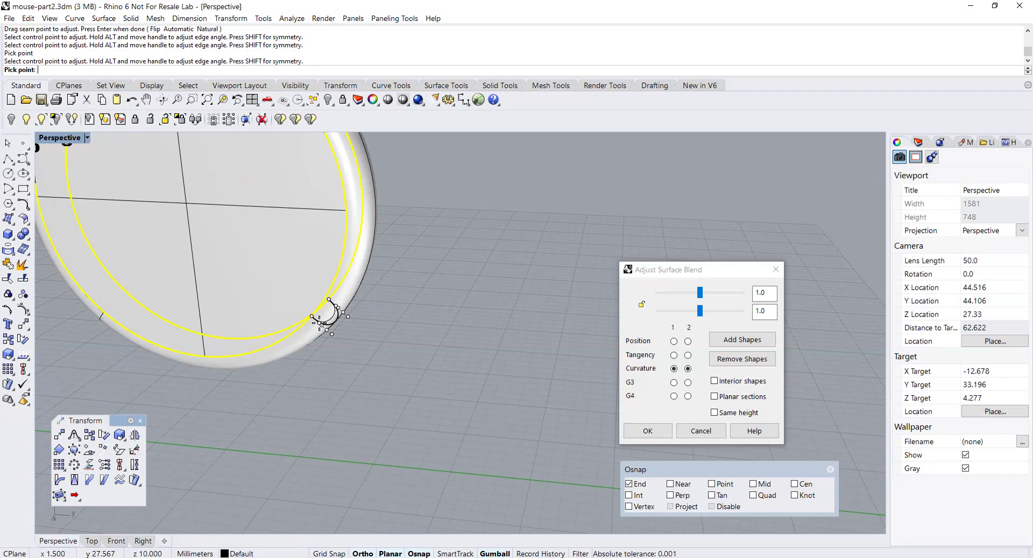
left_click(320, 324, "shift")
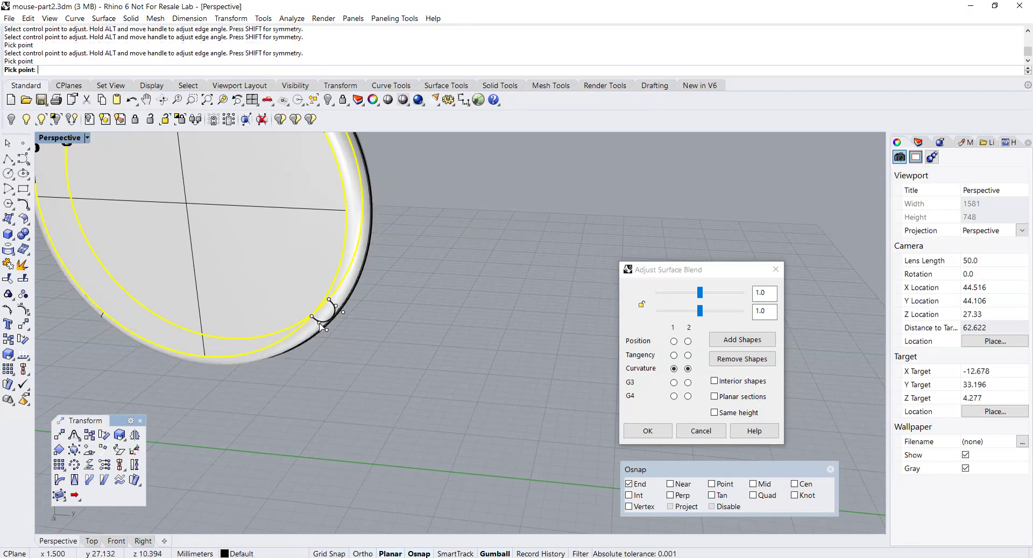
left_click(654, 432)
Step: Join the blended rim surface with both planar side surfaces of the scroll wheel
scroll(452, 349, "down", 4)
right_click_drag(473, 340, 284, 315)
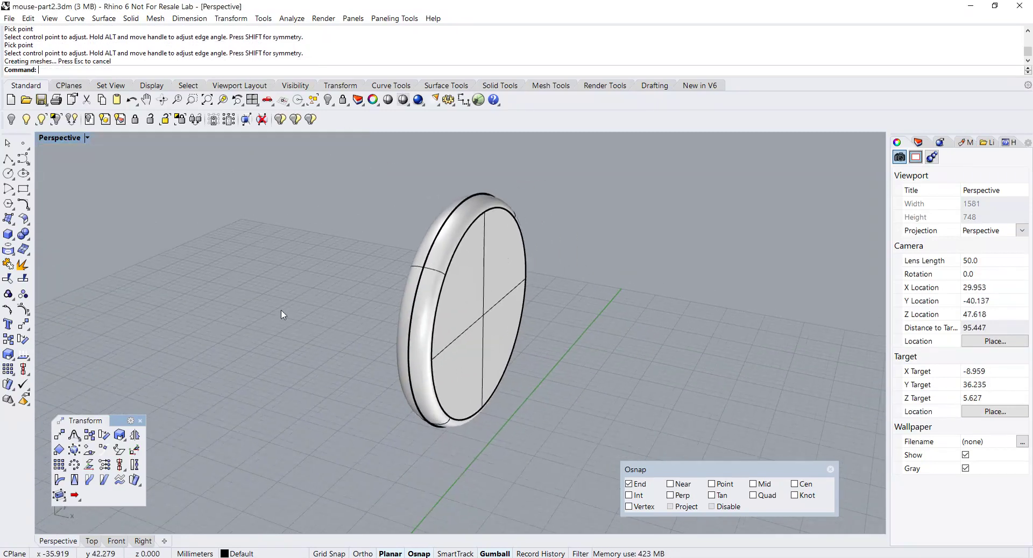
left_click(23, 264)
left_click(433, 321)
left_click(428, 321)
right_click_drag(428, 321, 493, 315)
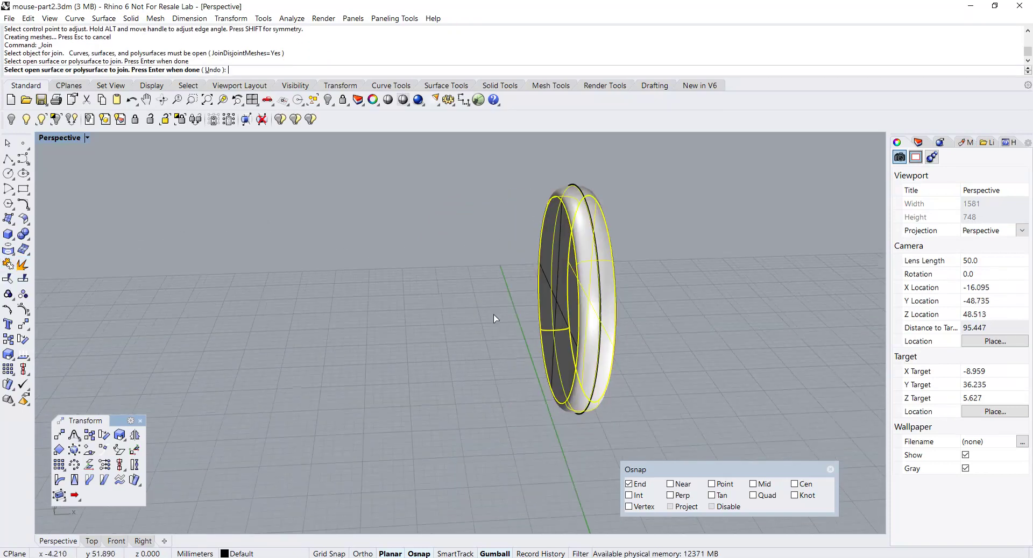
left_click(561, 298)
left_click(561, 299)
right_click_drag(560, 298, 481, 299)
key("Escape")
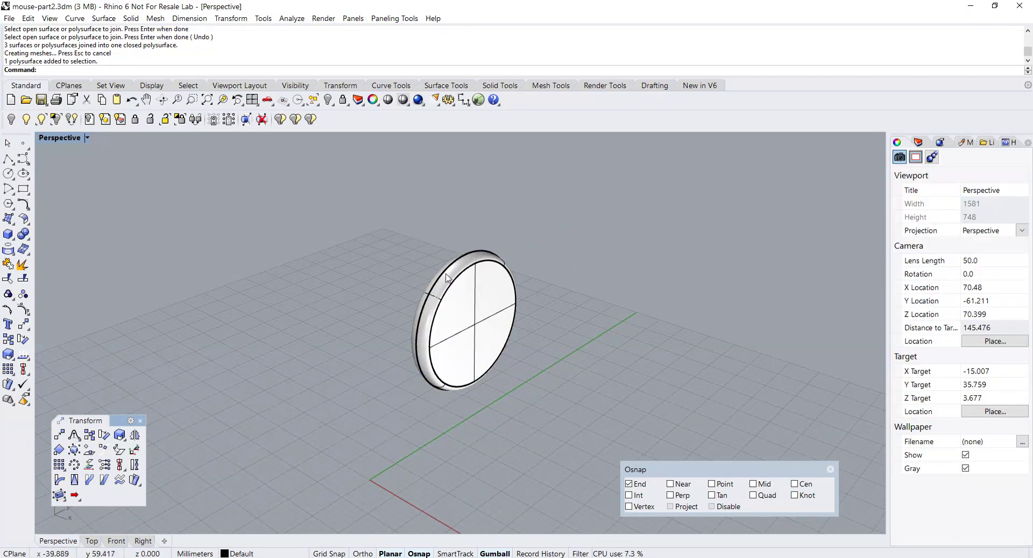
Step: Delete the remaining middle curve around the scroll wheel's rim
left_click(441, 280)
left_click(471, 305)
key("Delete")
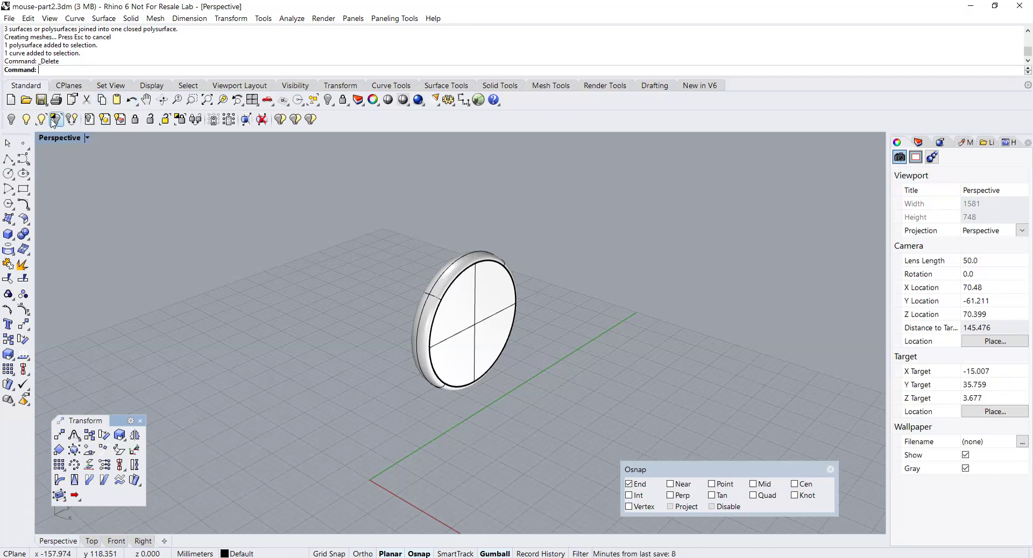
Step: Show all hidden objects and create the intersection curves between the scroll wheel and the upper mouse body
right_click(14, 121)
right_click_drag(379, 295, 299, 286, "shift")
right_click_drag(298, 287, 334, 285)
left_click(419, 295)
left_click(360, 301, "shift")
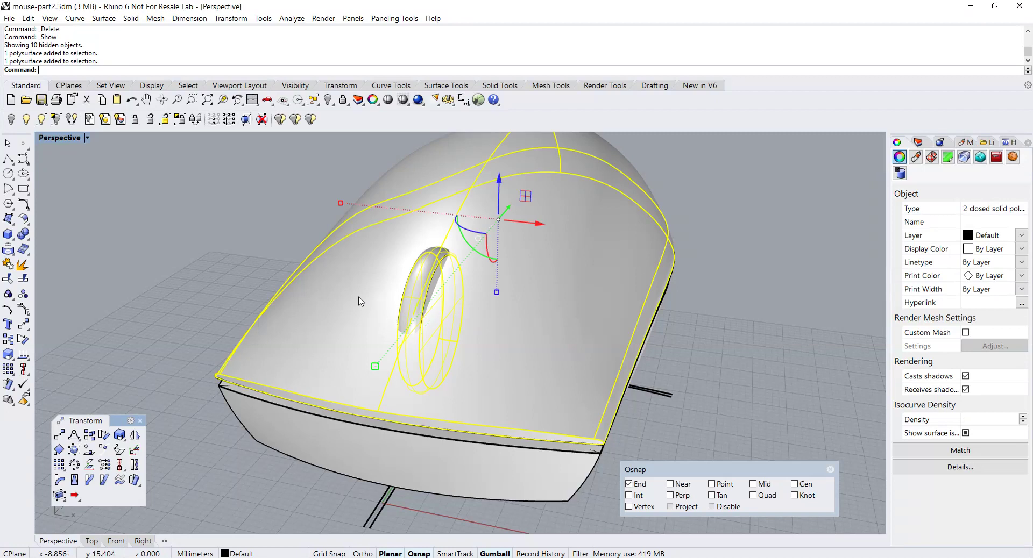
left_click(9, 252)
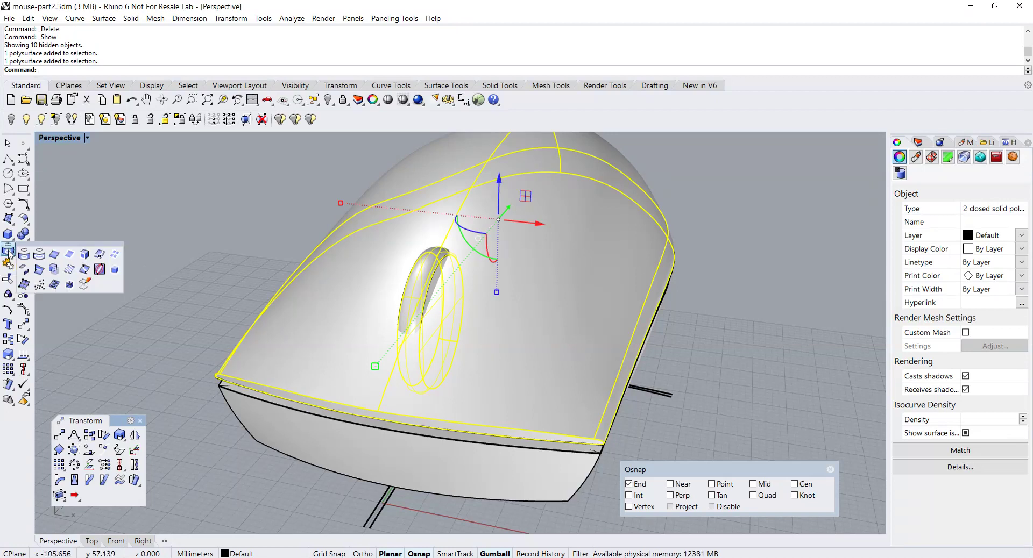
left_click(40, 272)
key("Escape")
Step: Offset the closed wheel intersection curve outward by 0.5 on the upper mouse body's surface
scroll(441, 344, "up", 4)
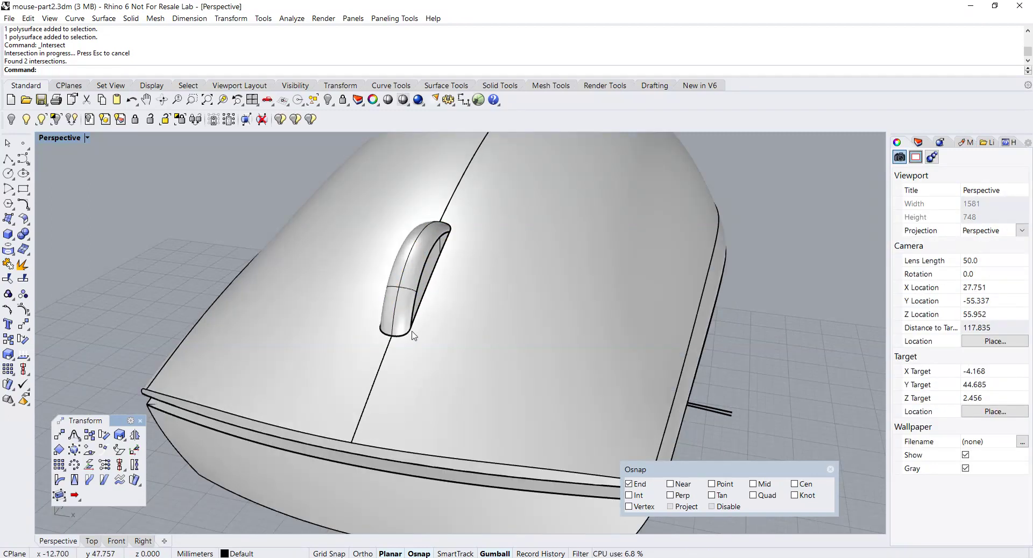
left_click(439, 346)
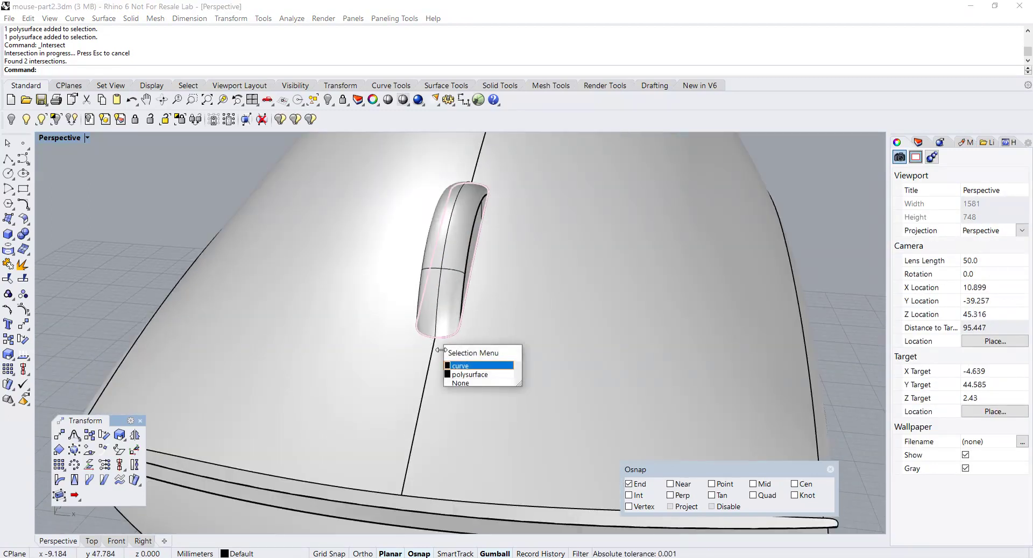
left_click(456, 368)
scroll(398, 344, "down", 4)
right_click_drag(397, 343, 372, 331)
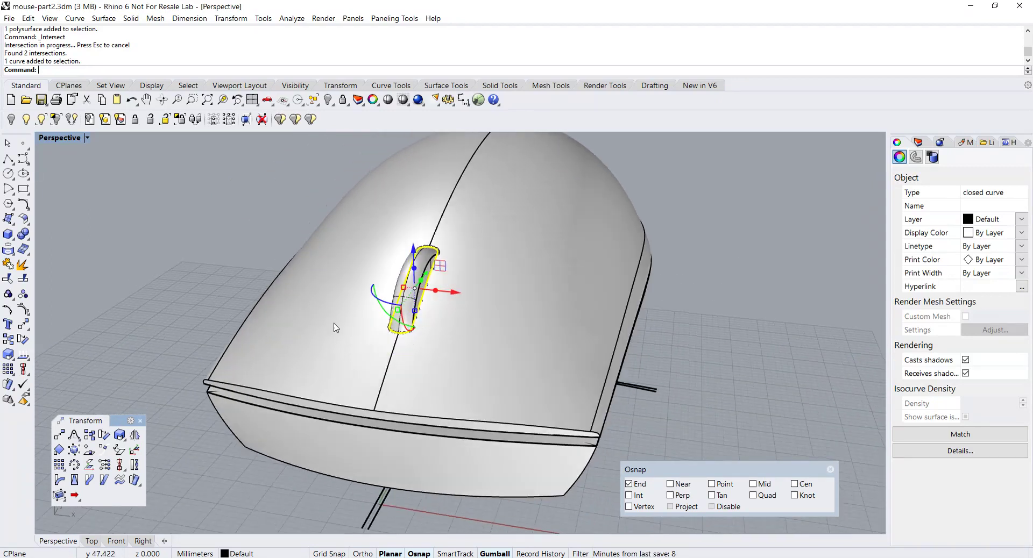
left_click(8, 223)
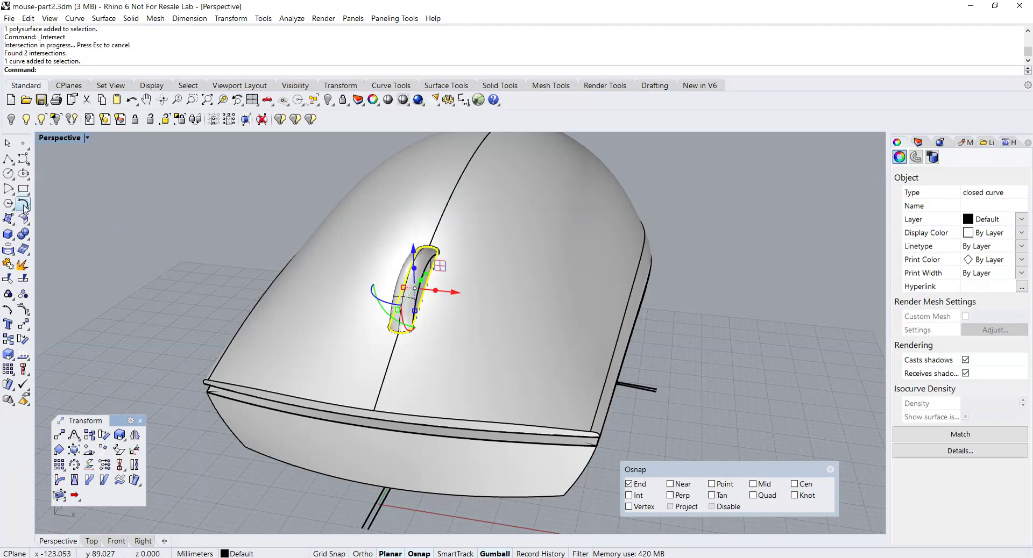
left_click(24, 206)
left_click(68, 225)
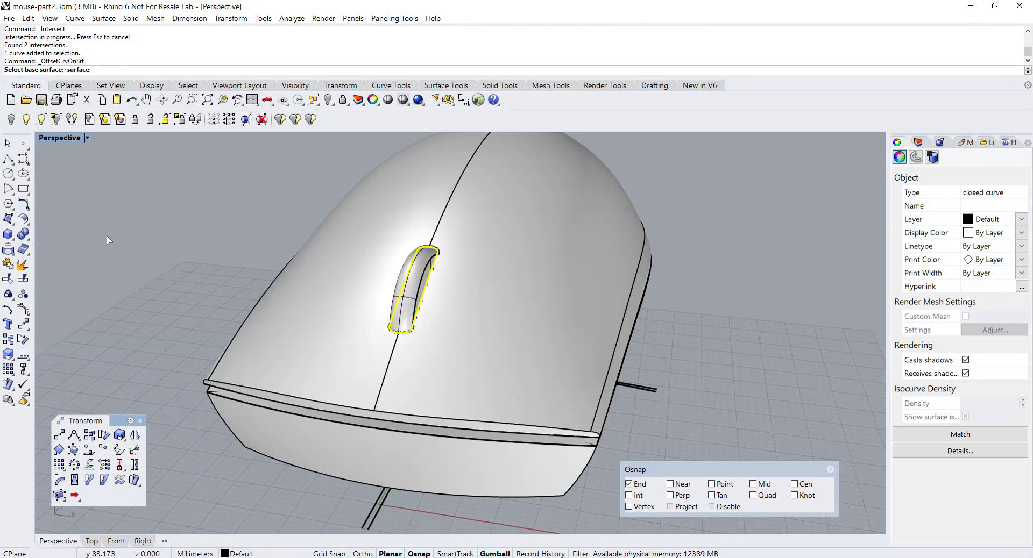
left_click(315, 310)
right_click(316, 310)
right_click_drag(315, 309, 353, 333)
scroll(419, 334, "up", 3)
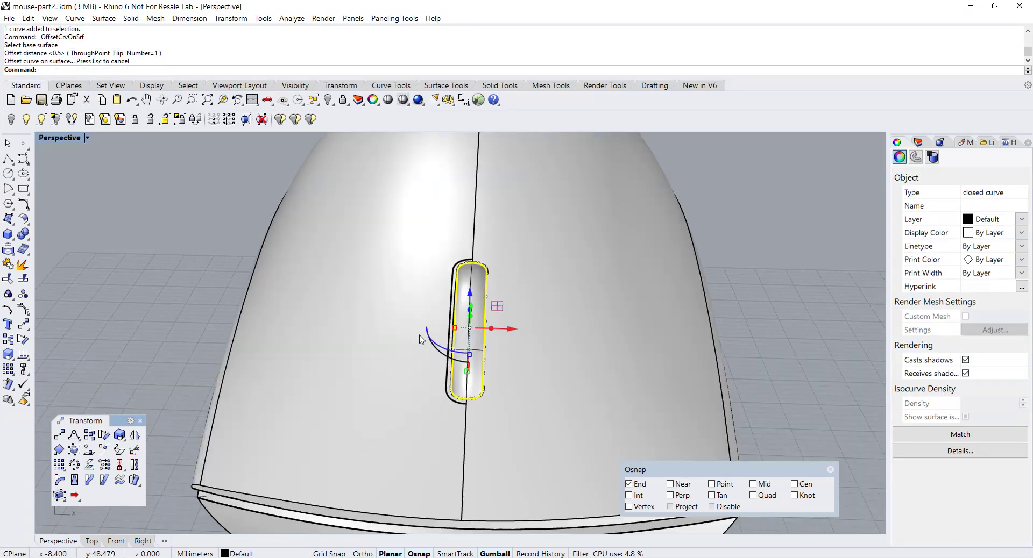
key("Escape")
Step: Mirror the open half of the offset curve across the mouse's centreline
left_click(446, 395)
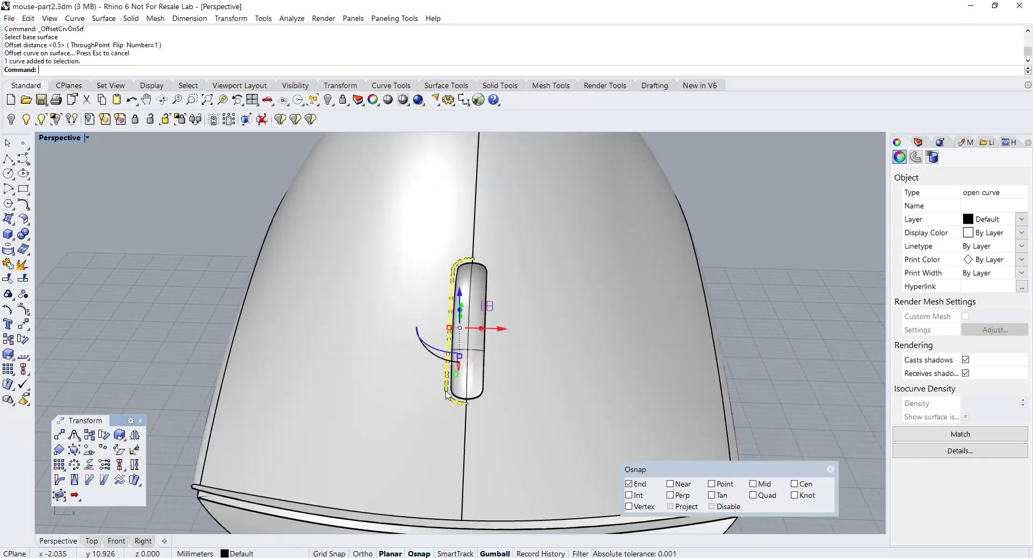
right_click_drag(445, 394, 427, 393)
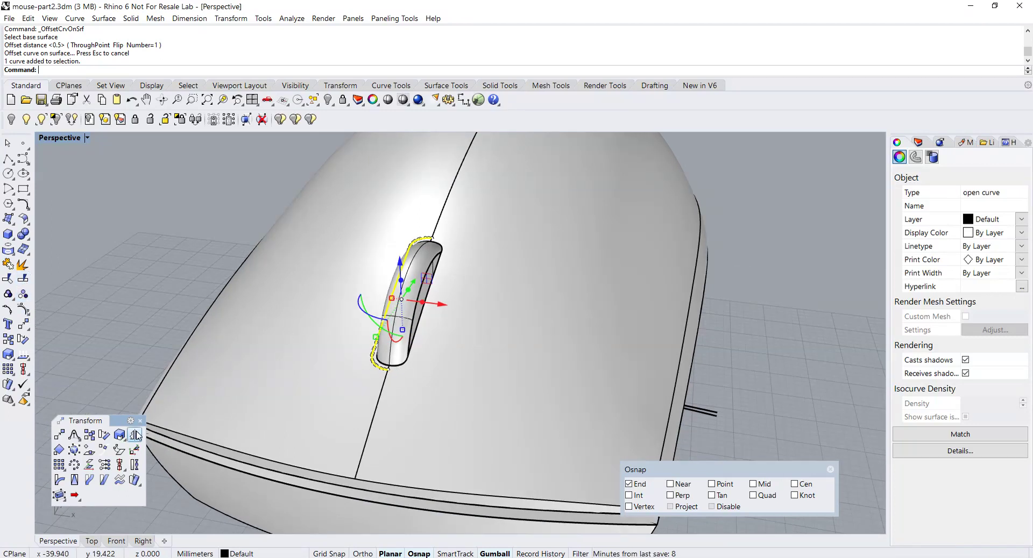
left_click(409, 393)
left_click(373, 406)
key("Escape")
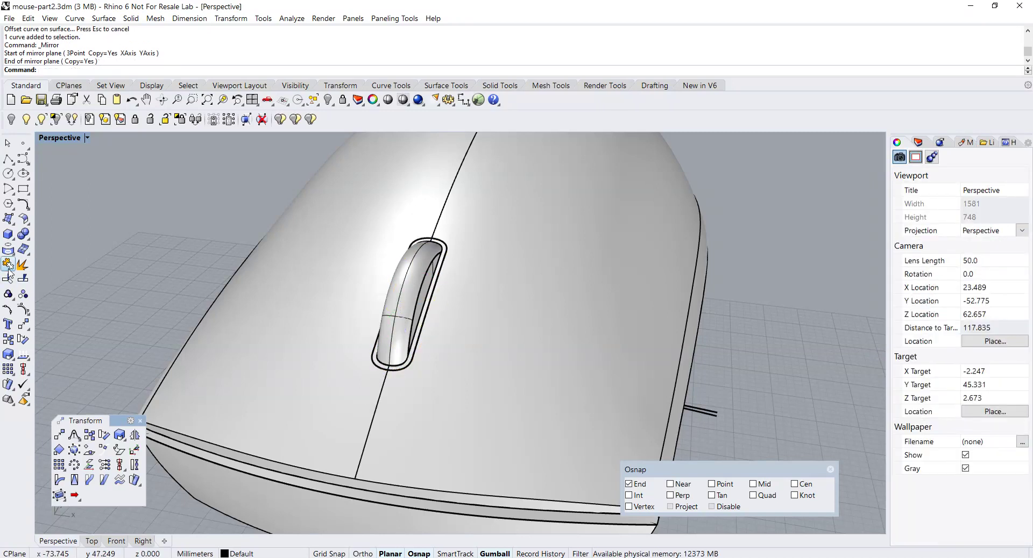
Step: Join the two mirrored offset halves into one closed curve around the scroll wheel
left_click(10, 265)
left_click(406, 374)
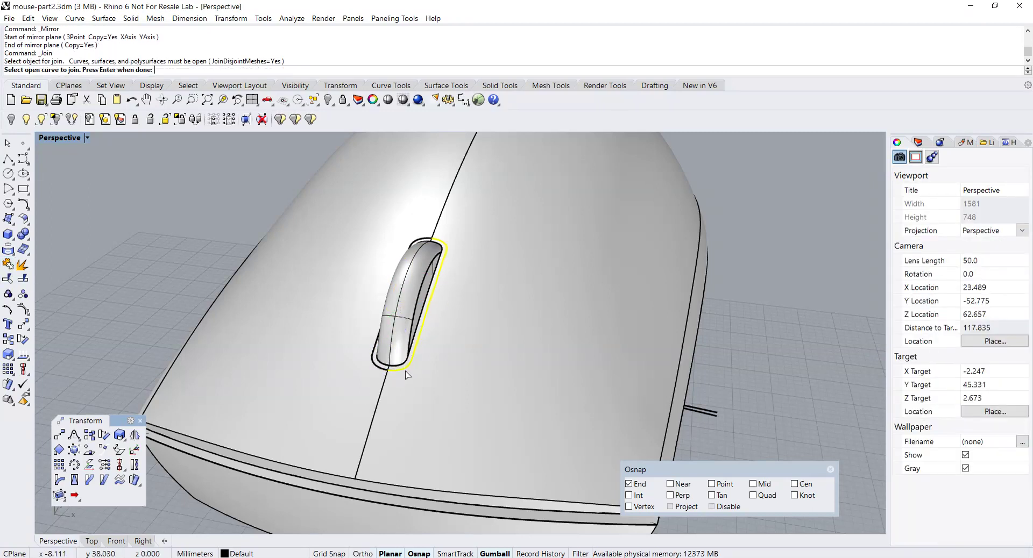
left_click(378, 375)
left_click(379, 375)
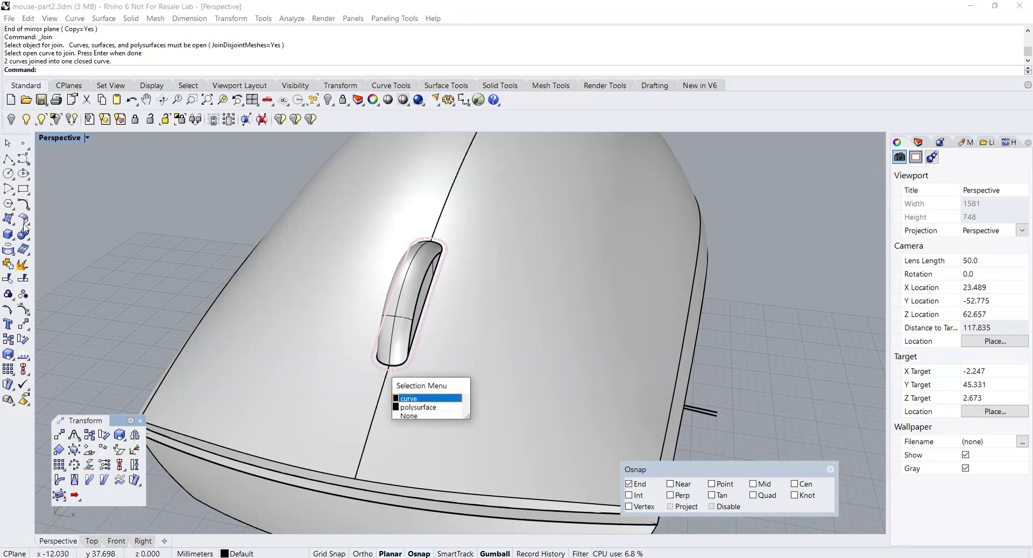
key("Escape")
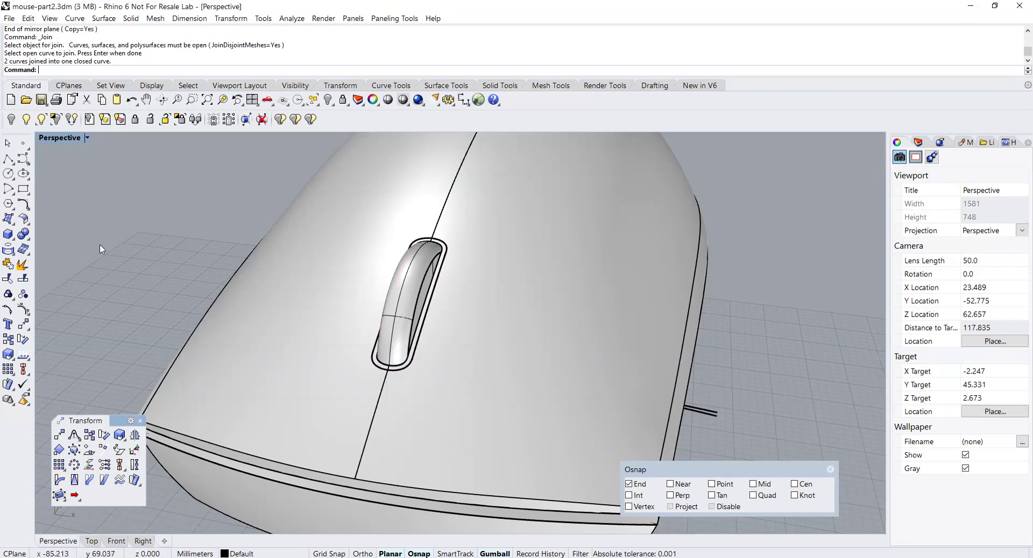
Step: Rebuild the closed offset curve non-uniformly with a requested tolerance of 0.05 and a maximum of 60 points
left_click(381, 370)
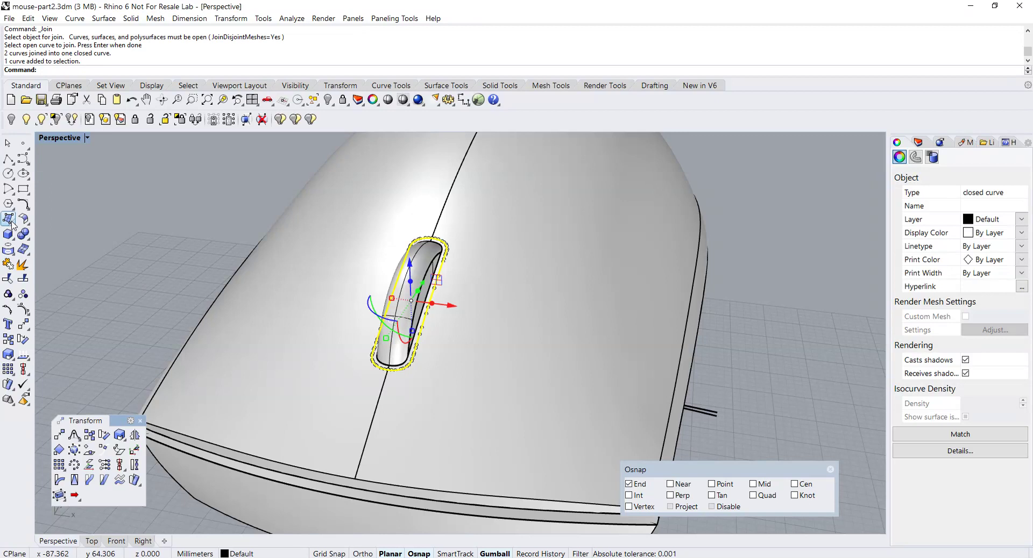
left_click(25, 206)
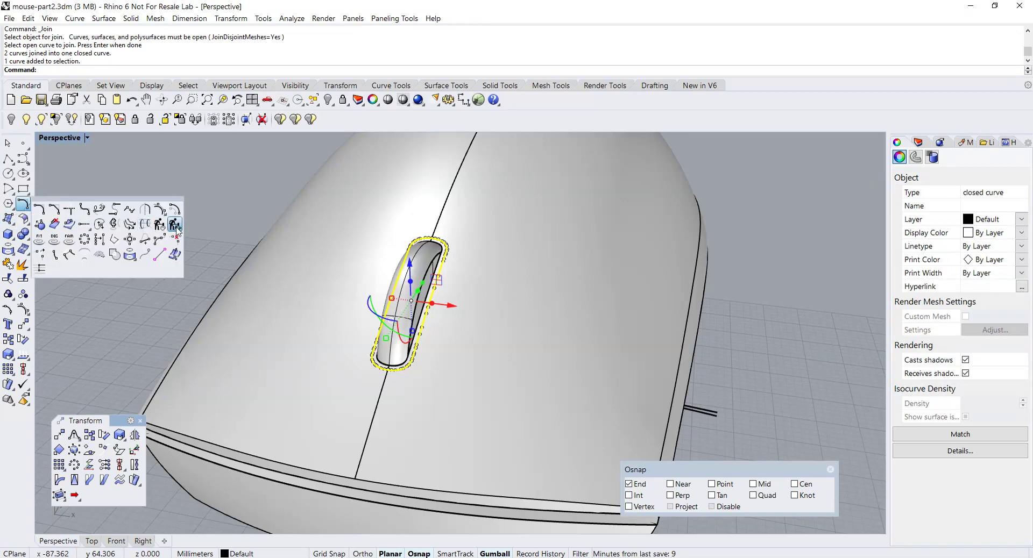
left_click(176, 229)
key("Return")
key("Escape")
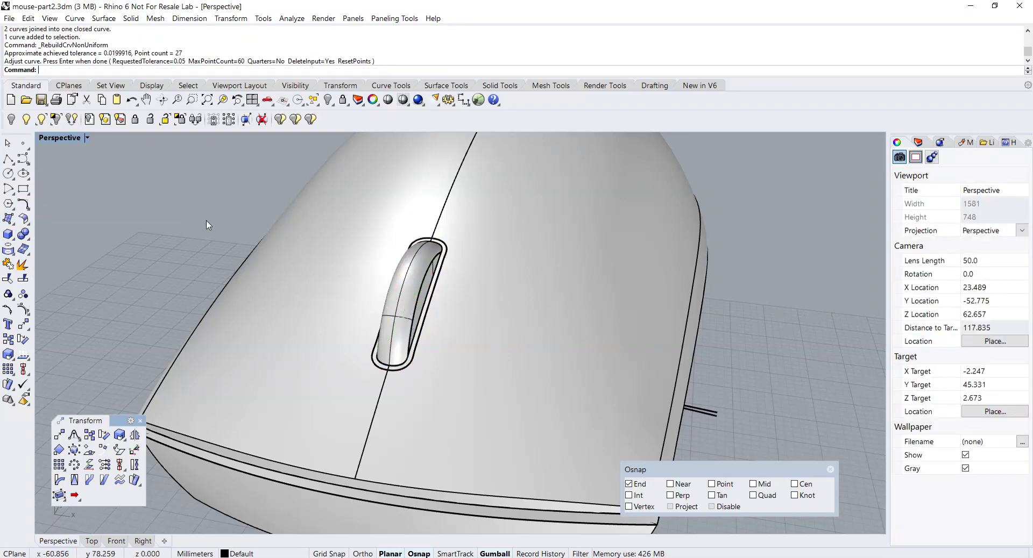
Step: Project the three open button-split curves onto the upper mouse body from the Top view
scroll(206, 222, "down", 4)
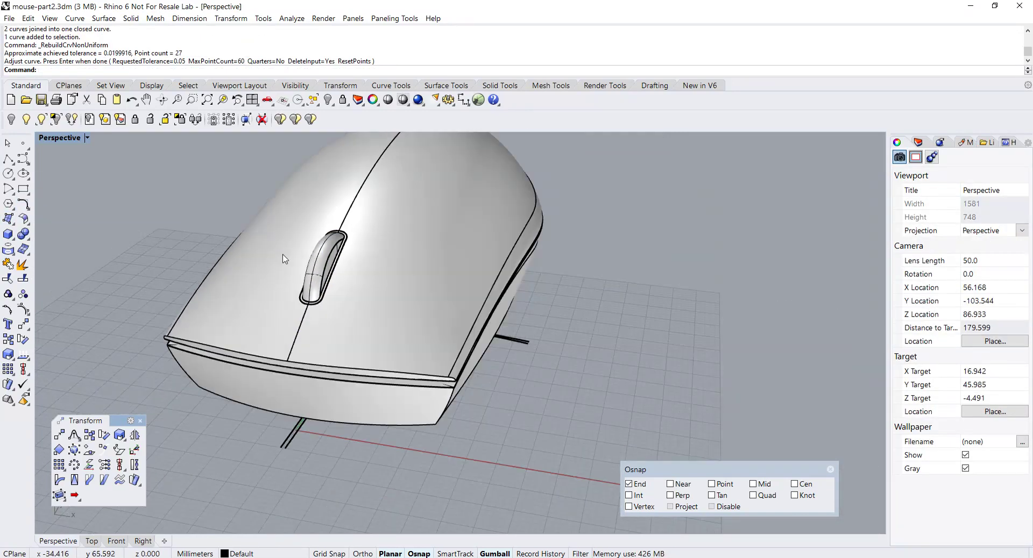
double_click(53, 141)
scroll(202, 242, "up", 5)
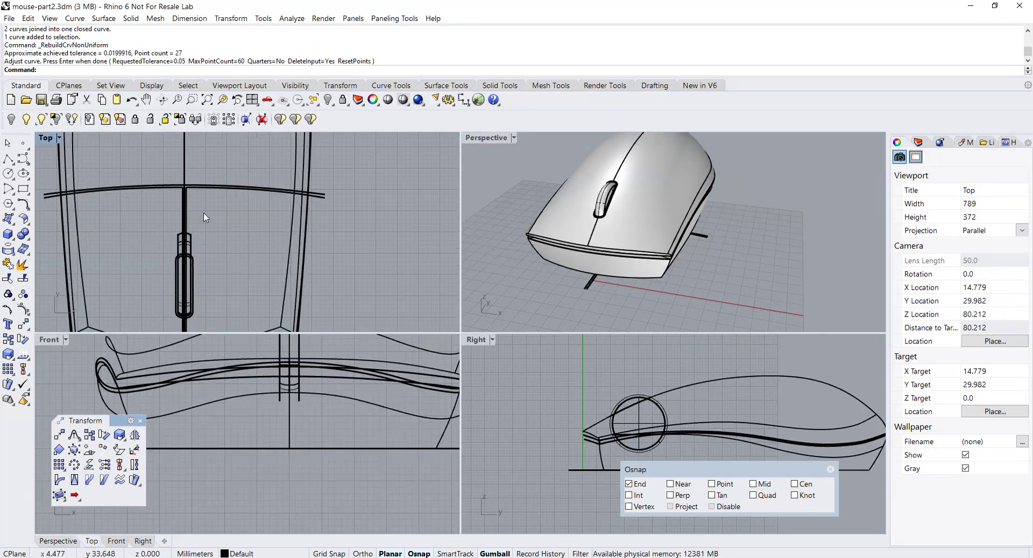
scroll(203, 217, "up", 1)
left_click(206, 184)
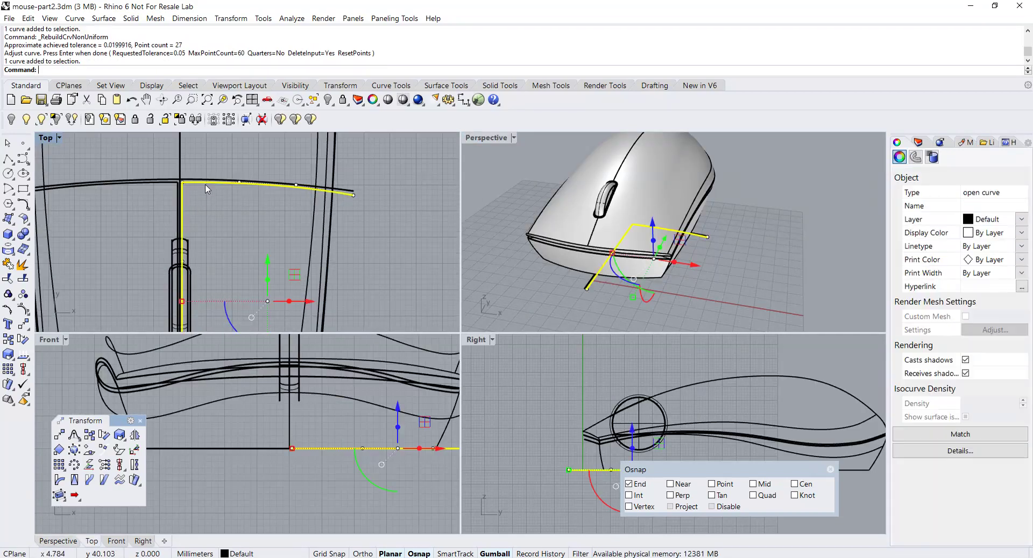
left_click(165, 182, "shift")
left_click(164, 178, "shift")
scroll(163, 179, "down", 4)
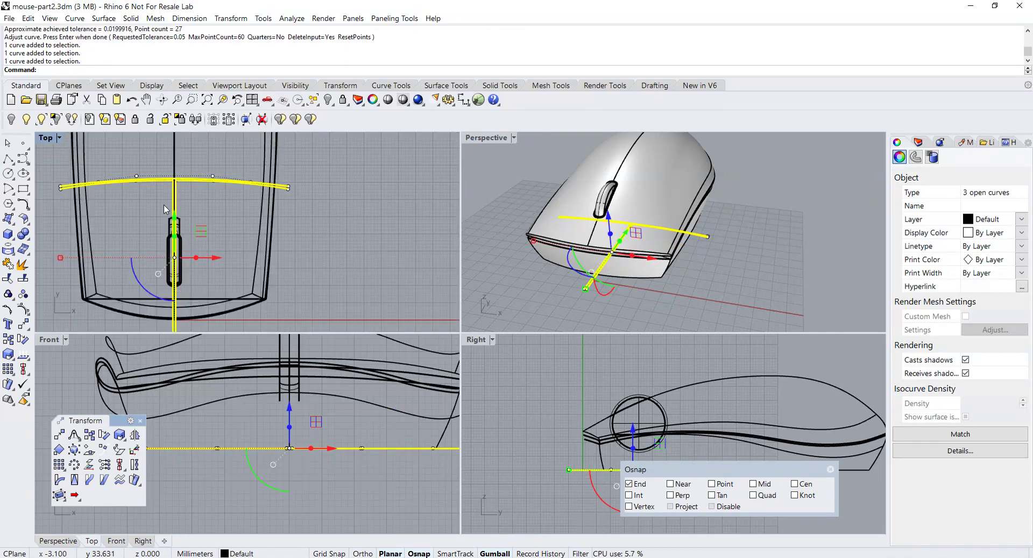
right_click_drag(163, 204, 230, 192)
left_click(8, 250)
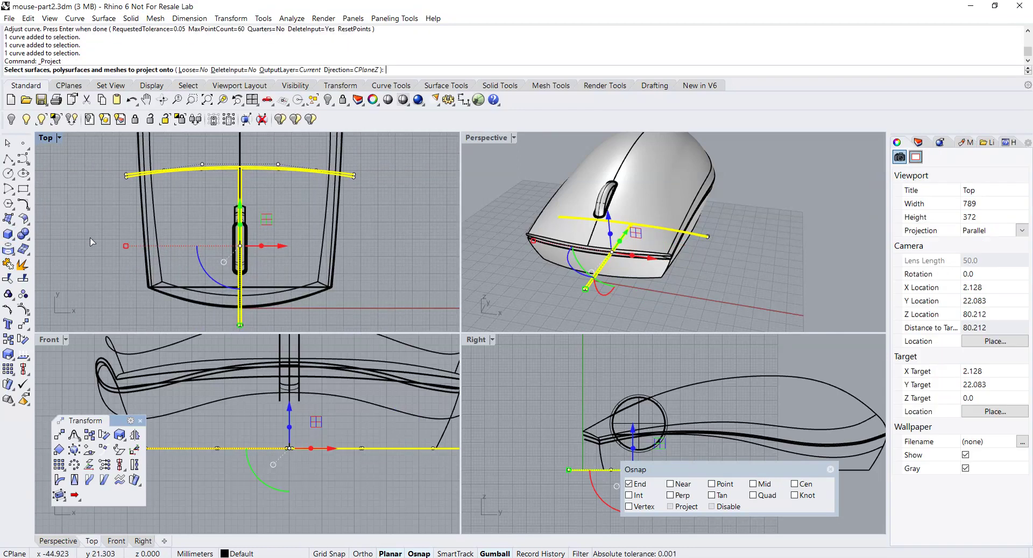
left_click(149, 279)
key("Return")
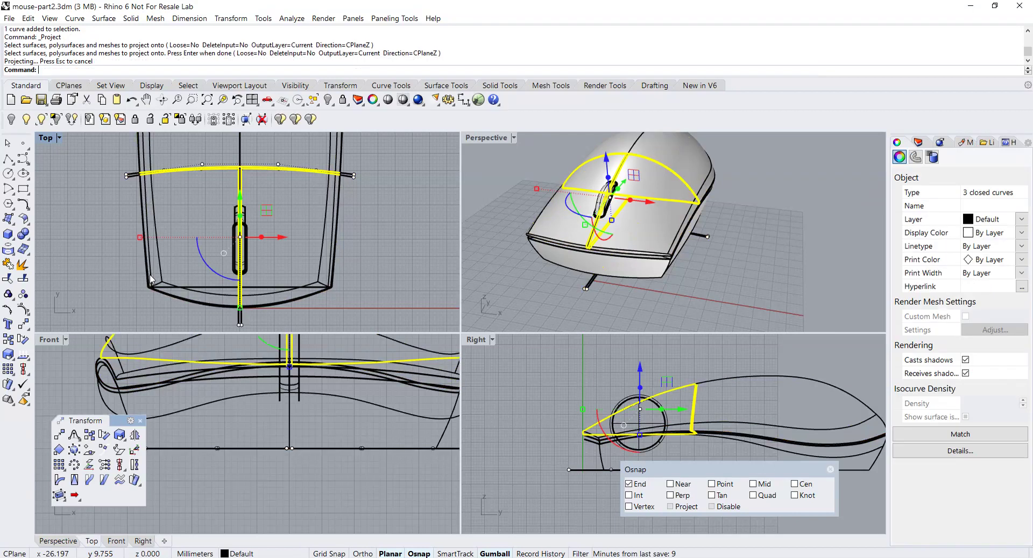
Step: Isolate the three projected button curves together with the rebuilt scroll-wheel slot curve, and clear the selection
double_click(485, 138)
scroll(276, 308, "up", 5)
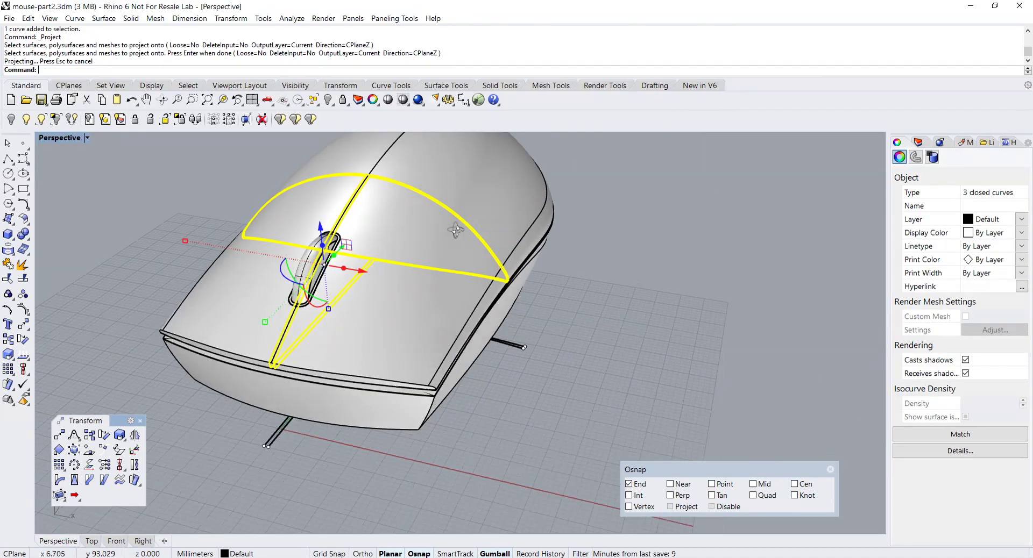
left_click(277, 304, "shift")
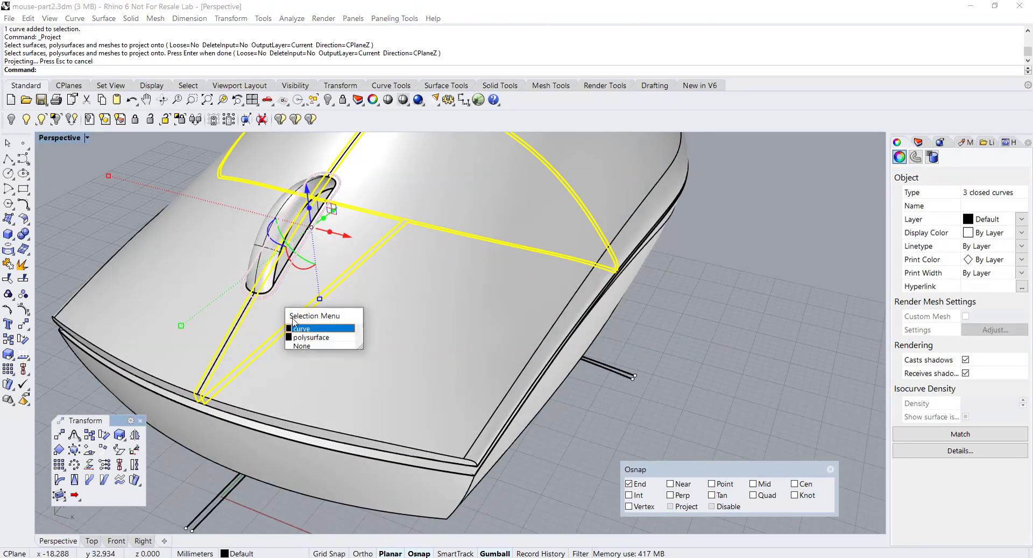
left_click(304, 331)
scroll(328, 326, "down", 2)
right_click_drag(353, 319, 424, 371, "shift")
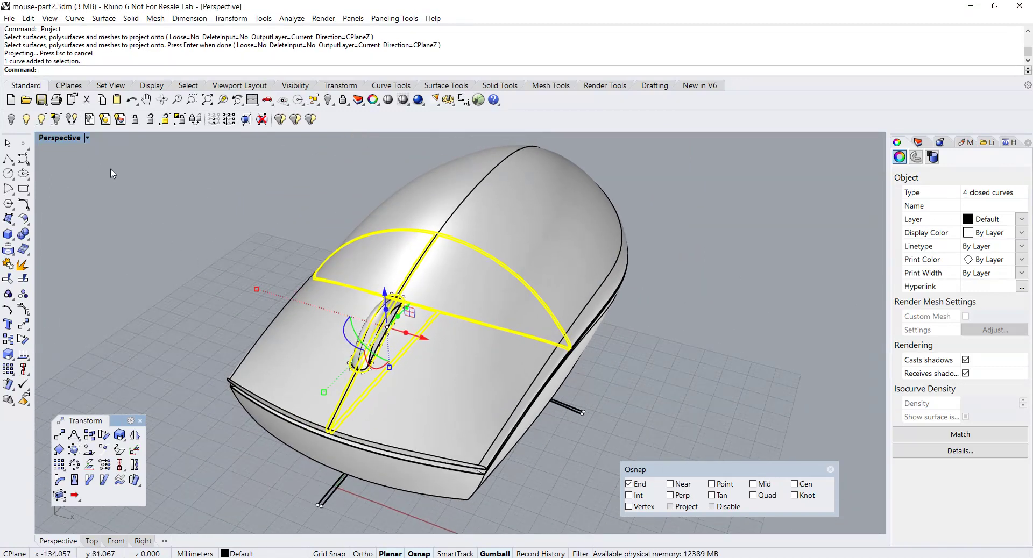
left_click(62, 124)
left_click(293, 284)
right_click_drag(401, 357, 394, 376)
right_click_drag(401, 368, 399, 341, "shift")
scroll(424, 345, "up", 2)
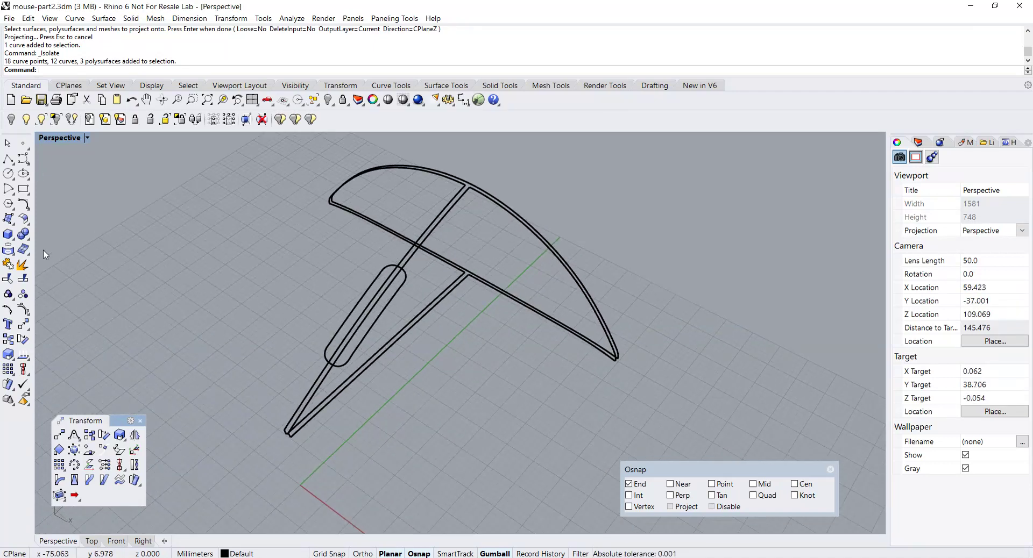
Step: Trim away the two centre split lines inside the scroll-wheel slot and the slot's front end between them, using all curves as cutters
left_click(7, 266)
scroll(167, 268, "down", 2)
left_click_drag(176, 184, 489, 423)
key("Return")
scroll(272, 317, "up", 8)
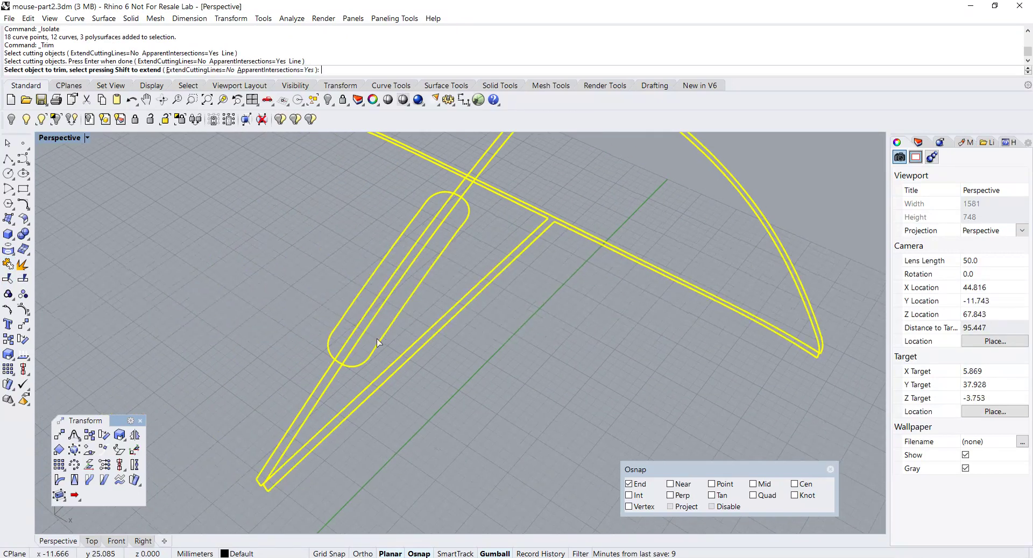
left_click(349, 354)
left_click(329, 353)
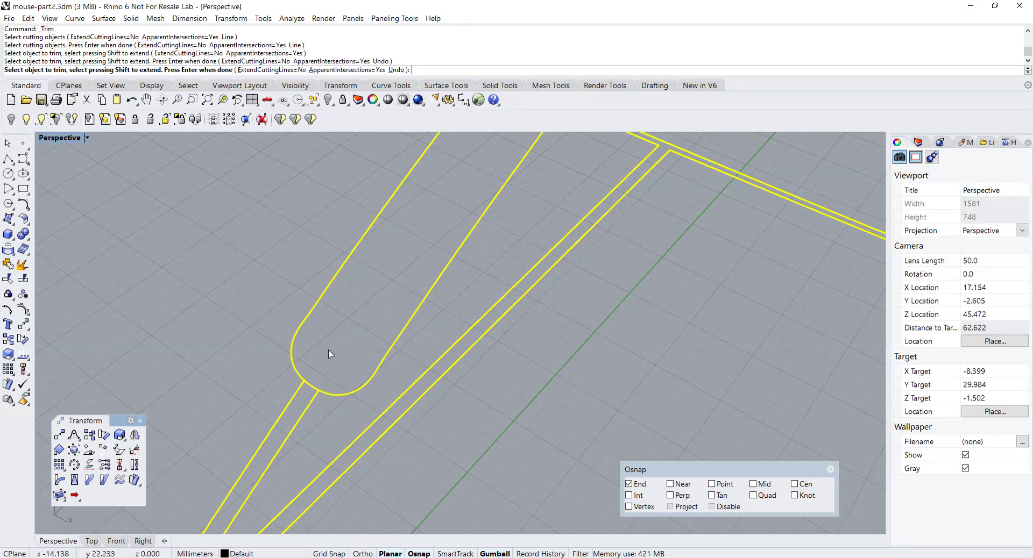
left_click(315, 384)
Step: Trim the rear end of the scroll-wheel slot curve where it crosses between the two centre split lines
scroll(380, 292, "down", 6)
scroll(377, 323, "up", 6)
left_click(381, 358)
left_click(369, 347)
left_click(383, 334)
scroll(384, 334, "down", 4)
scroll(385, 337, "down", 3)
key("Return")
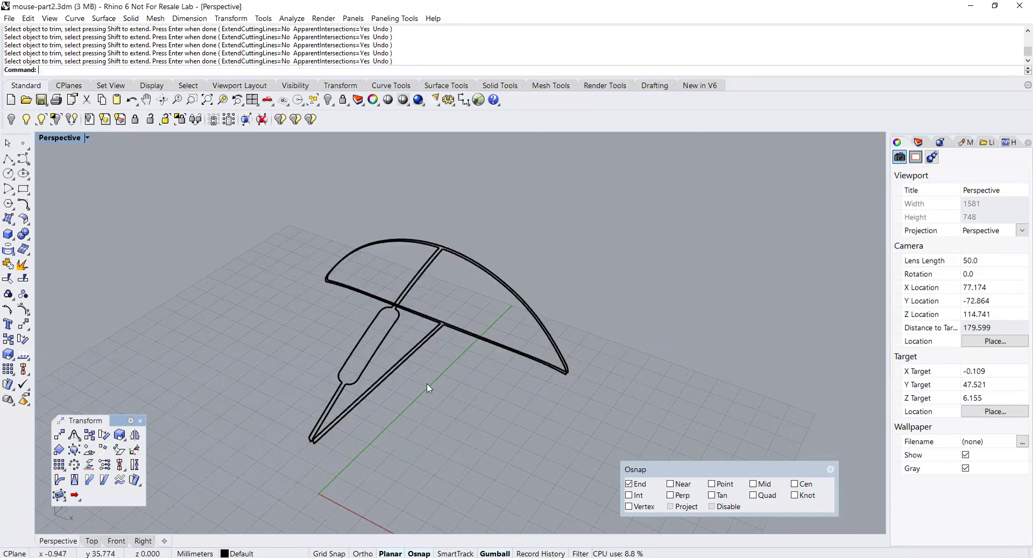
Step: Explode the right-hand button split curve together with the adjoining half of the scroll-wheel slot curve
right_click_drag(428, 383, 431, 370)
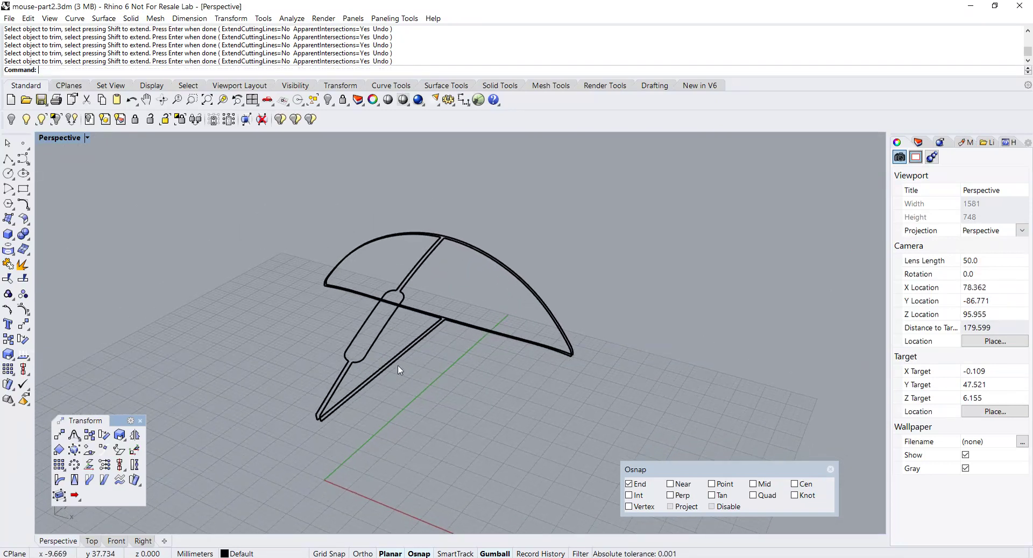
left_click(367, 361)
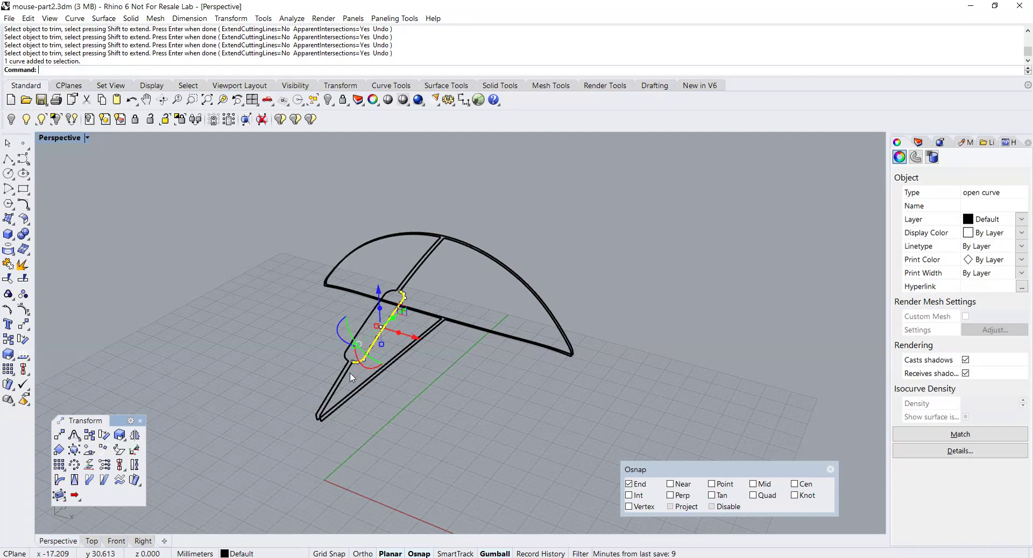
left_click(349, 373, "shift")
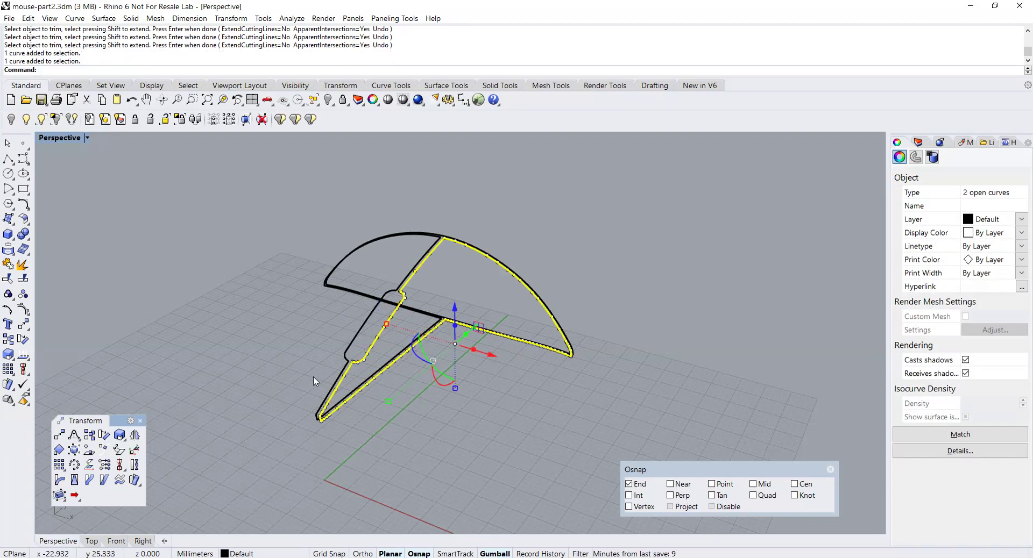
left_click(22, 265)
scroll(303, 400, "up", 3)
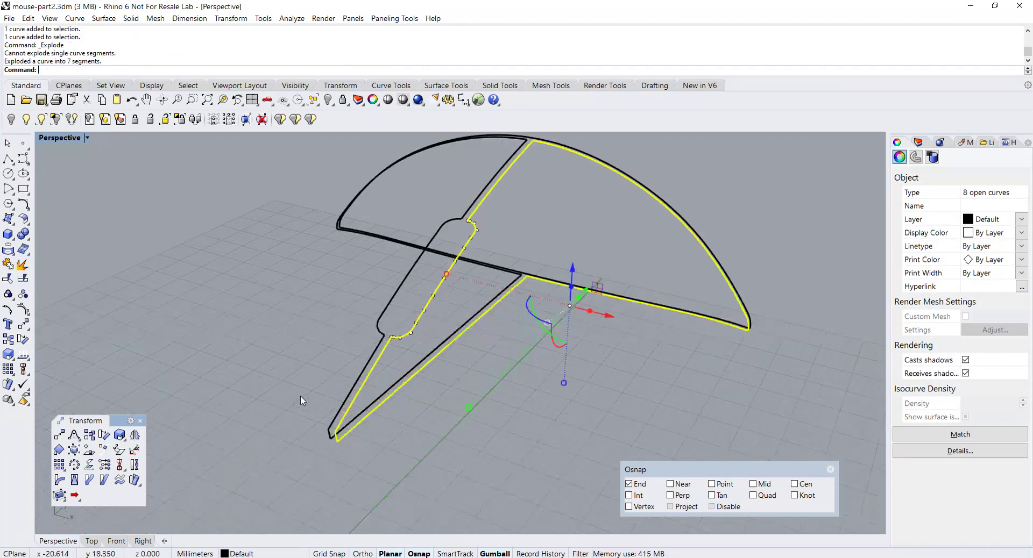
Step: Delete the exploded curve's two straight underside segments, the one along the centre and the one across the mouse
left_click(361, 433)
left_click(357, 434)
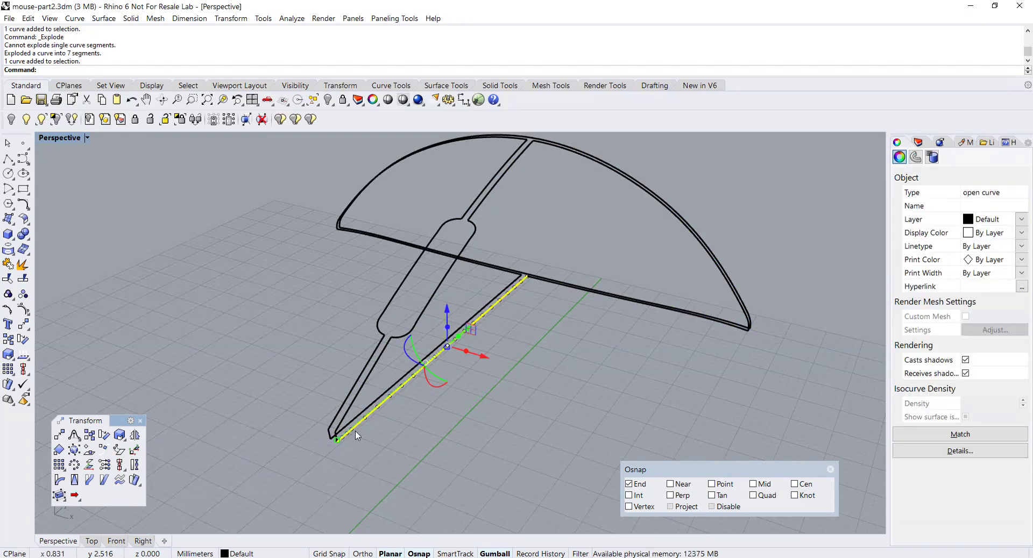
key("Delete")
left_click(541, 281)
key("Delete")
Step: Delete the short leftover segment at the front tip of the exploded split curve
right_click_drag(621, 343, 580, 343)
scroll(698, 386, "up", 2)
scroll(704, 388, "up", 2)
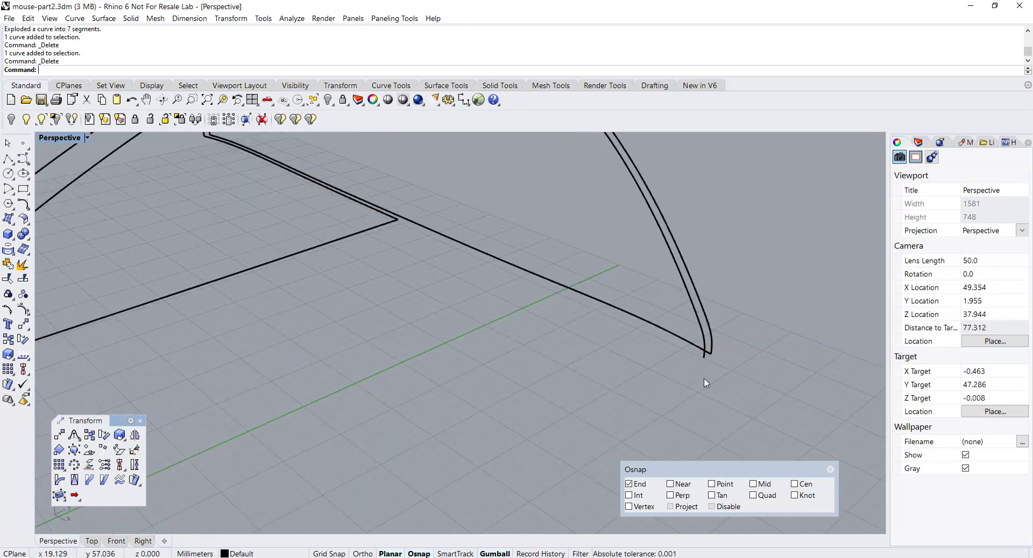
scroll(707, 379, "down", 4)
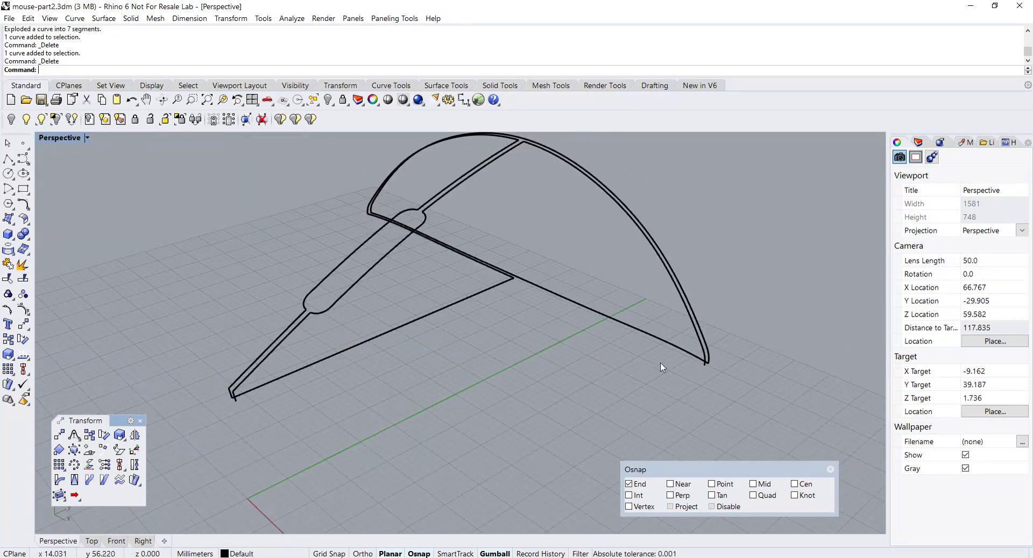
right_click_drag(535, 330, 539, 342)
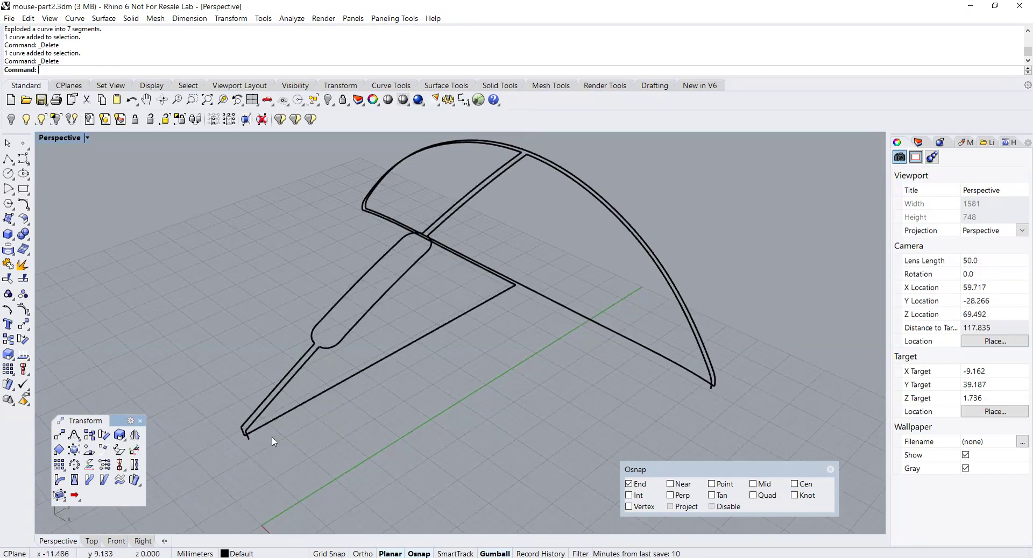
left_click(248, 442)
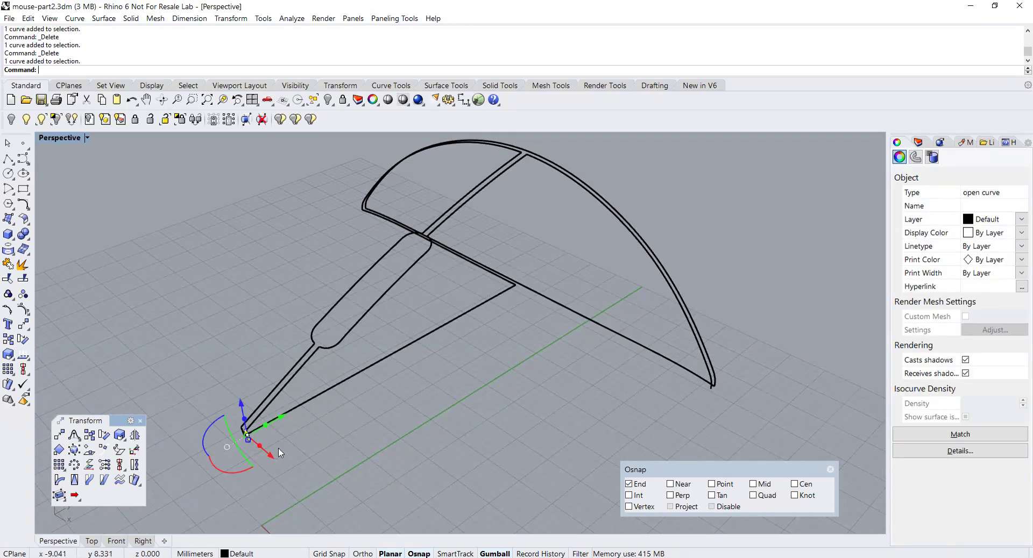
key("Delete")
right_click_drag(298, 438, 366, 395)
scroll(314, 426, "up", 2)
scroll(334, 394, "down", 4)
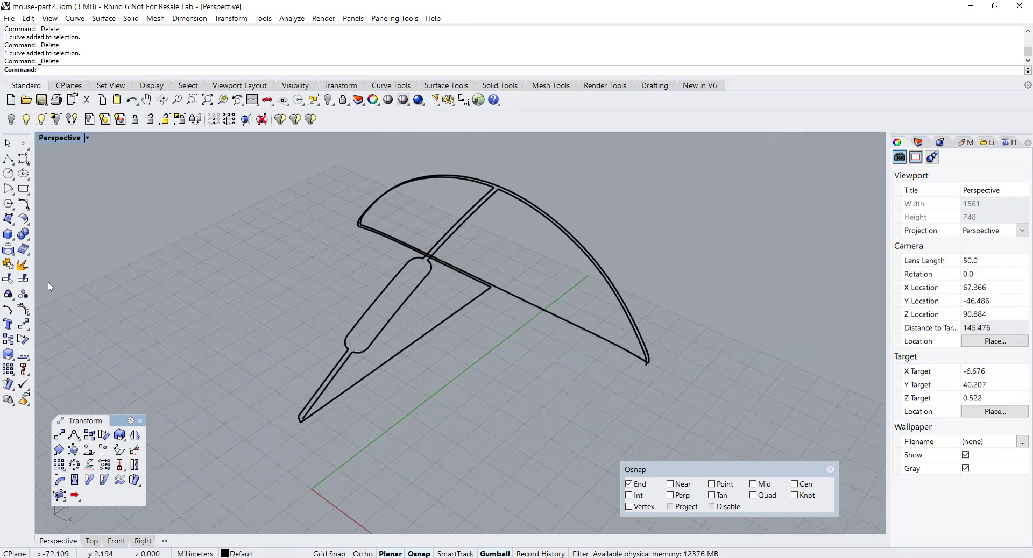
Step: Join the front centre line, slot half, rear centre line, arc and short side end into one open curve
left_click(8, 278)
left_click(330, 394)
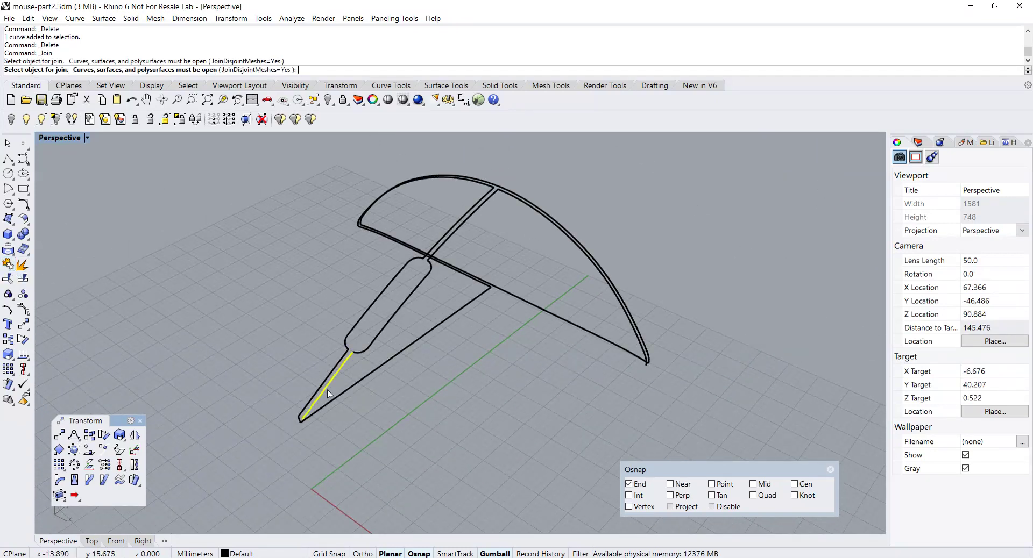
left_click(360, 353)
left_click(438, 249)
scroll(511, 200, "up", 2)
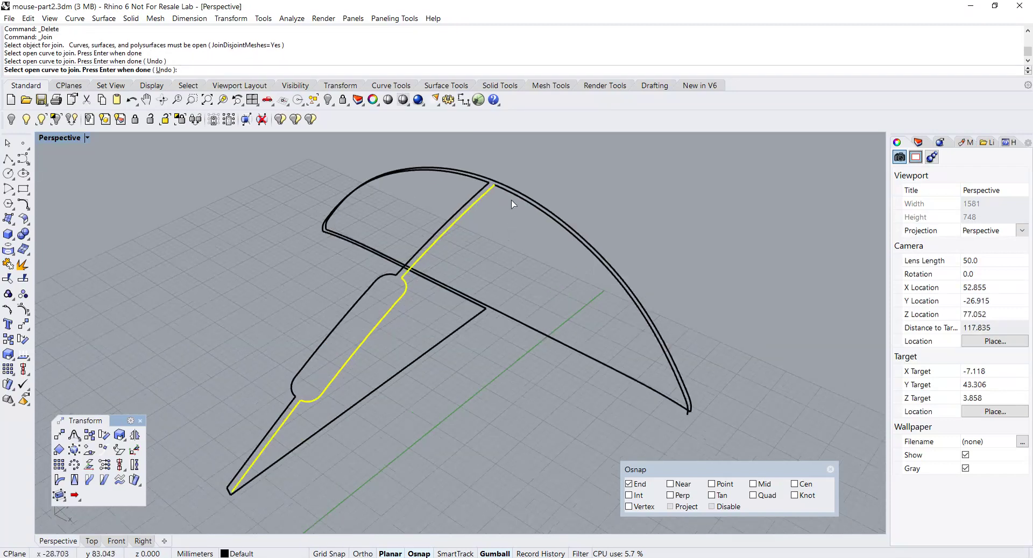
left_click(508, 192)
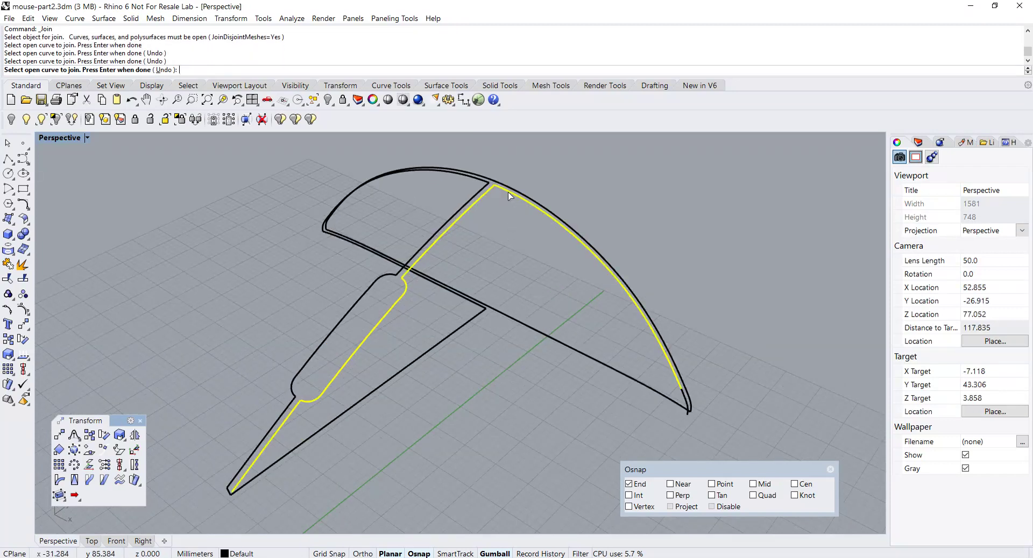
left_click(681, 398)
right_click(651, 387)
Step: Draw an orthogonal line about 4 mm long outward from the joined curve's side end
scroll(657, 426, "up", 2)
right_click_drag(658, 425, 511, 375, "shift")
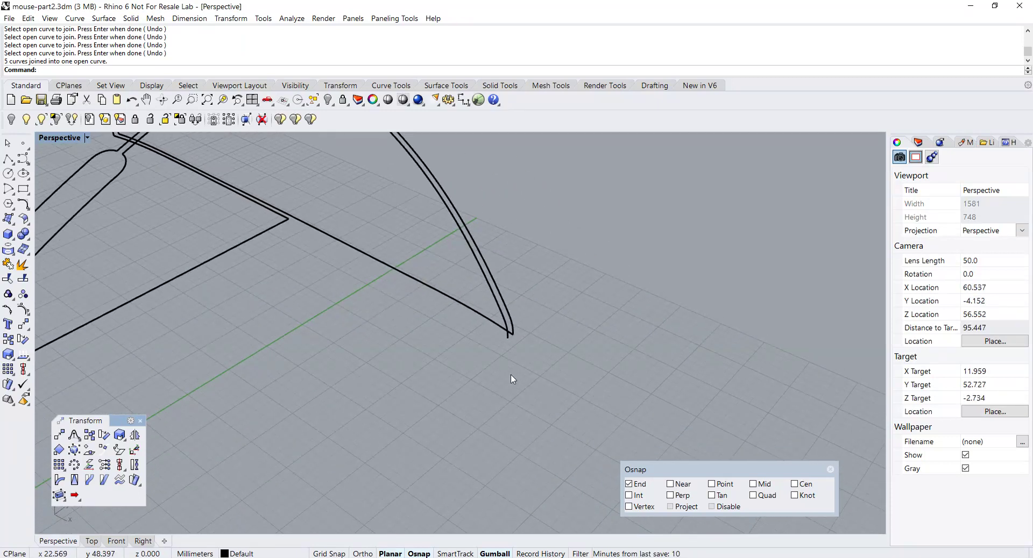
left_click(8, 159)
left_click(507, 338)
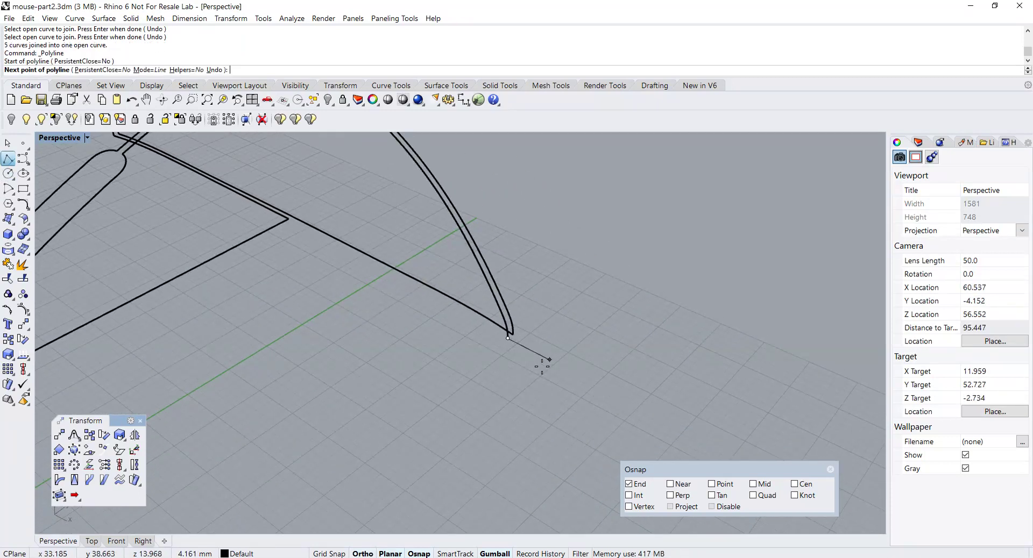
left_click(544, 362, "shift")
right_click(544, 367)
Step: Draw a second short orthogonal line forward from the joined curve's front end, beyond the mouse body
scroll(525, 375, "down", 4)
right_click_drag(379, 419, 500, 386, "shift")
scroll(291, 346, "up", 5)
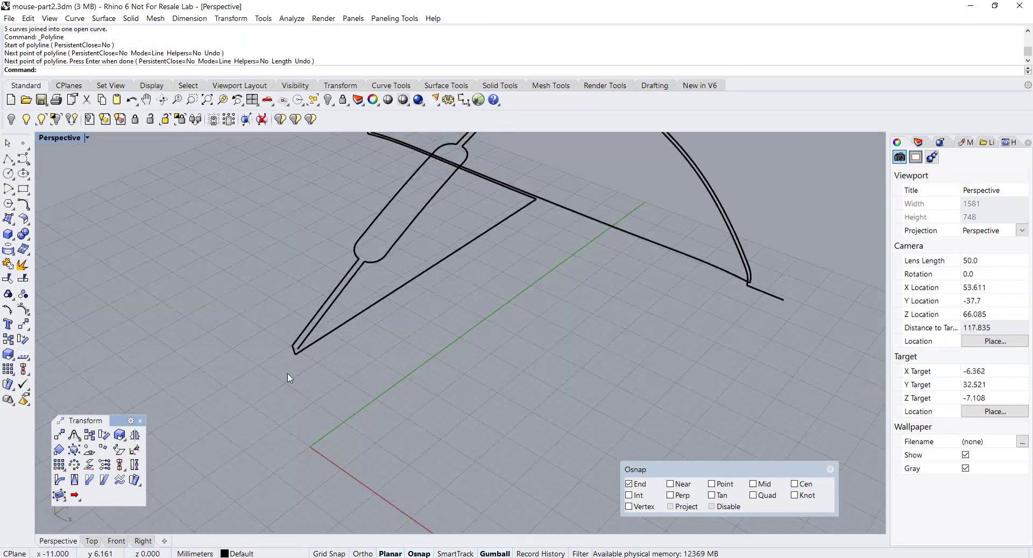
key("Return")
left_click(297, 350)
left_click(269, 367)
key("Return")
Step: Join the front and side extension lines to the right-hand button split curve
left_click(8, 266)
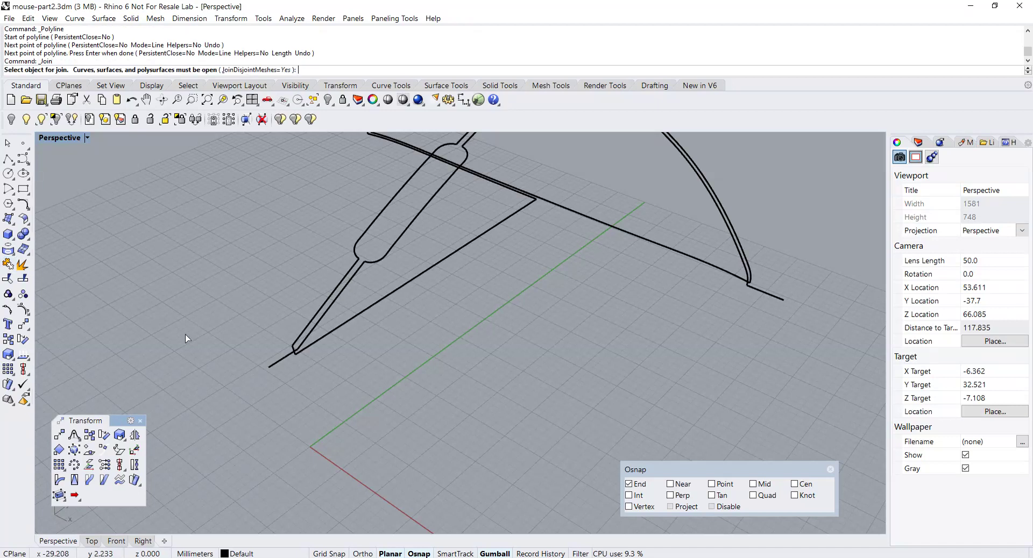
left_click(289, 356)
left_click(303, 345)
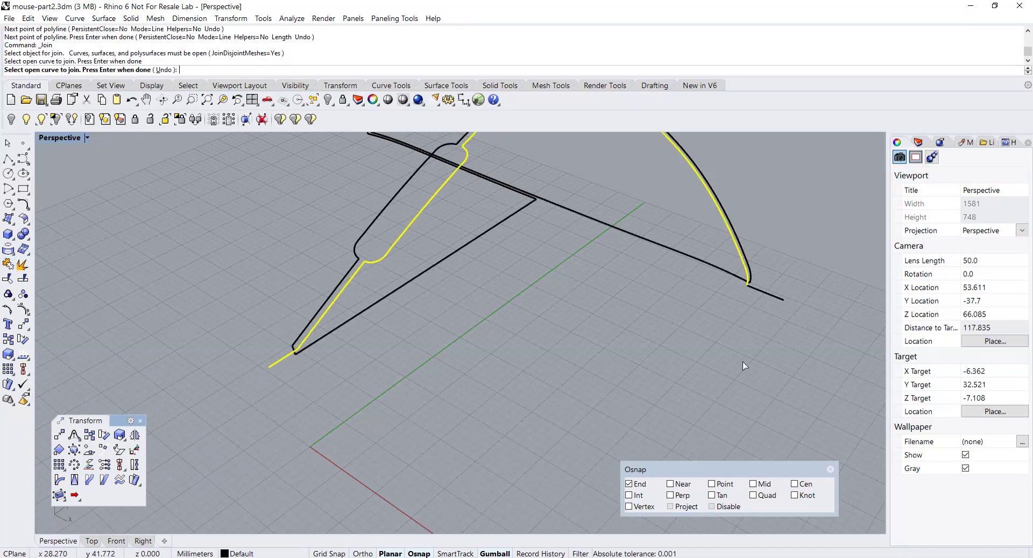
left_click(765, 295)
key("Return")
Step: Delete the left-hand button split curve and the leftover slot half, and select the closed curve running across the mouse
scroll(744, 316, "down", 6)
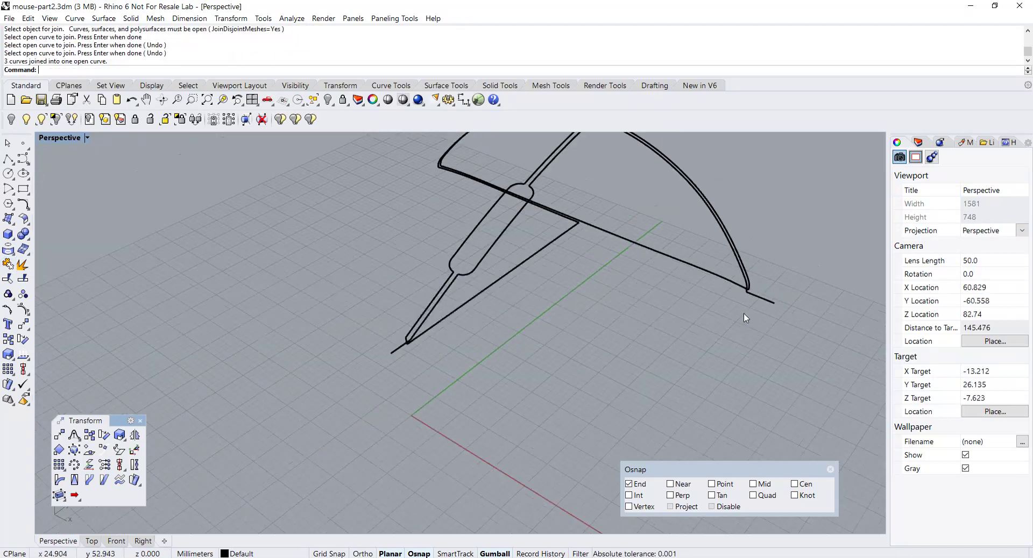
scroll(618, 342, "up", 2)
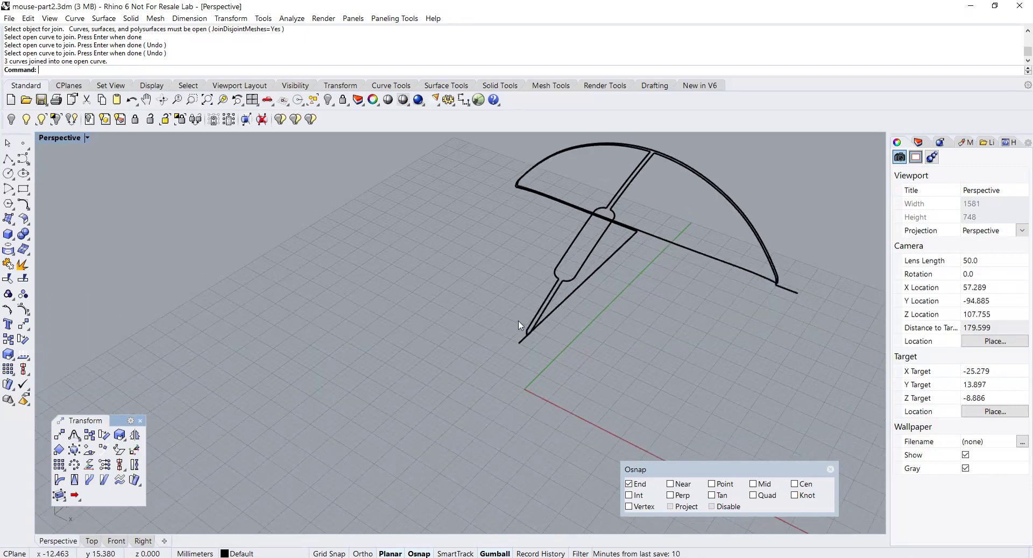
left_click(532, 323)
key("Delete")
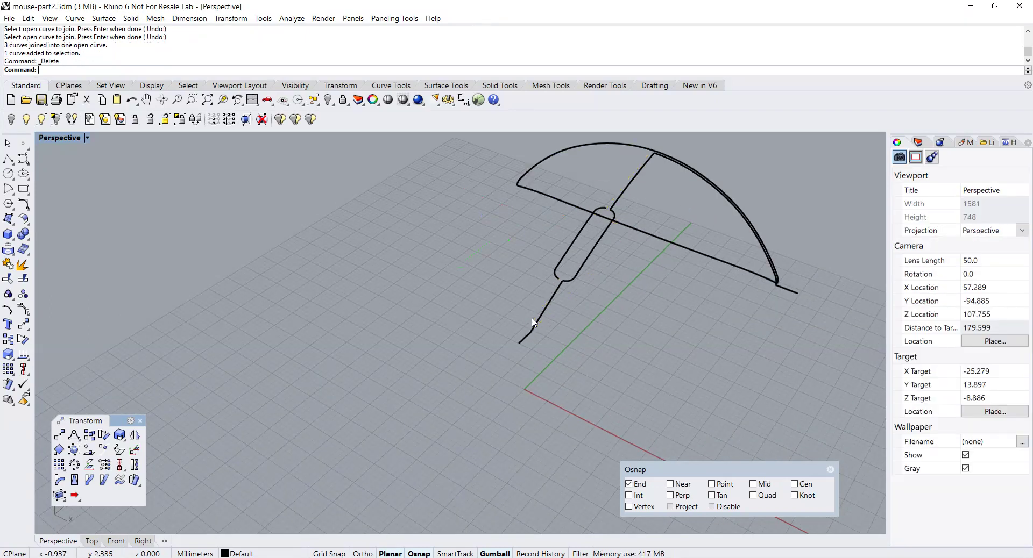
left_click(562, 266)
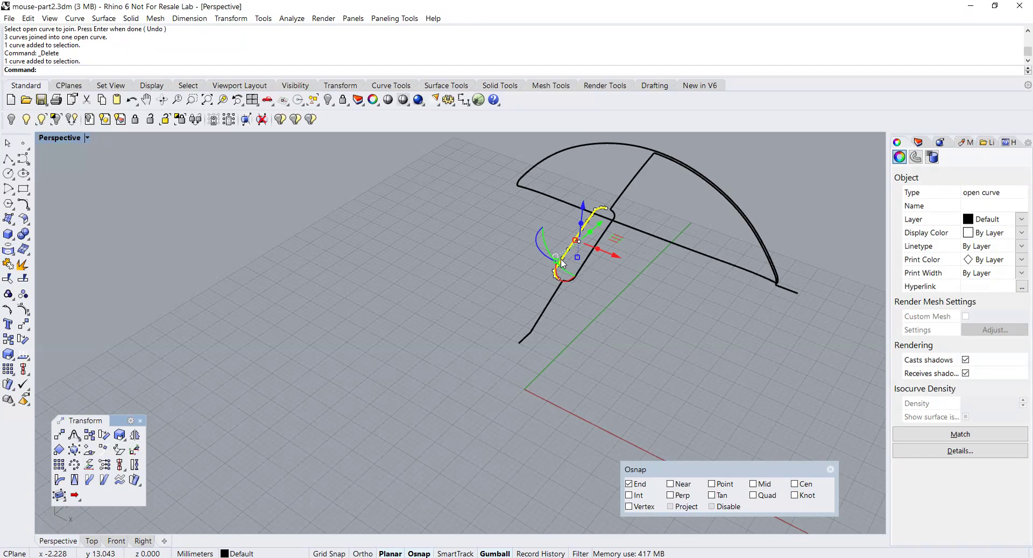
key("Delete")
right_click_drag(653, 308, 607, 307)
left_click(615, 299)
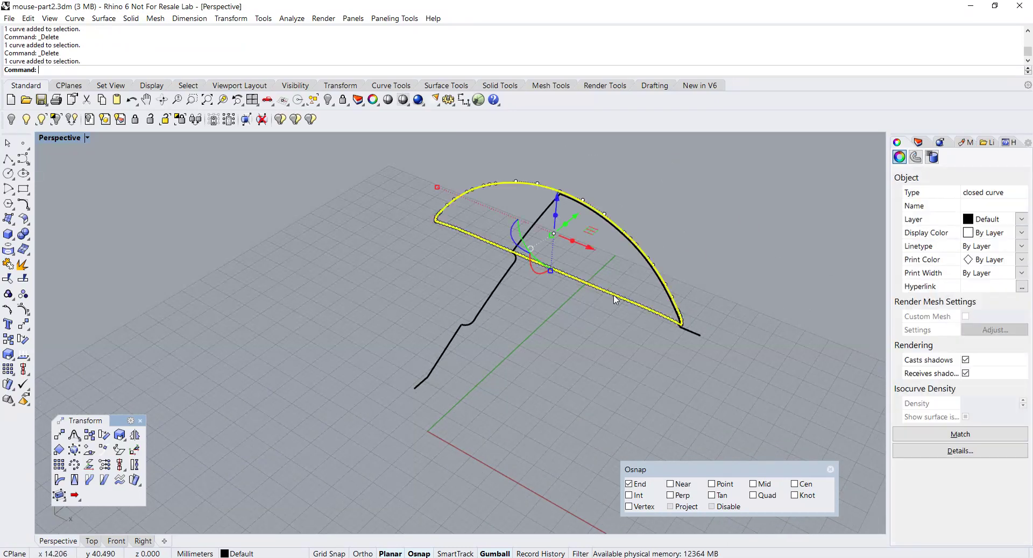
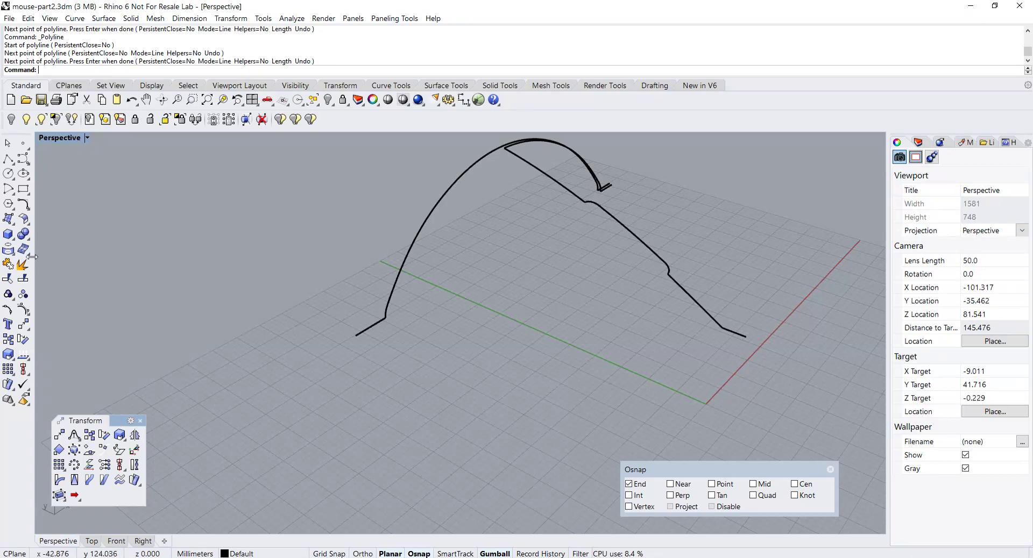
Step: Join the transverse arc segments and the extension lines at both sides into one open curve
left_click(8, 265)
left_click(371, 330)
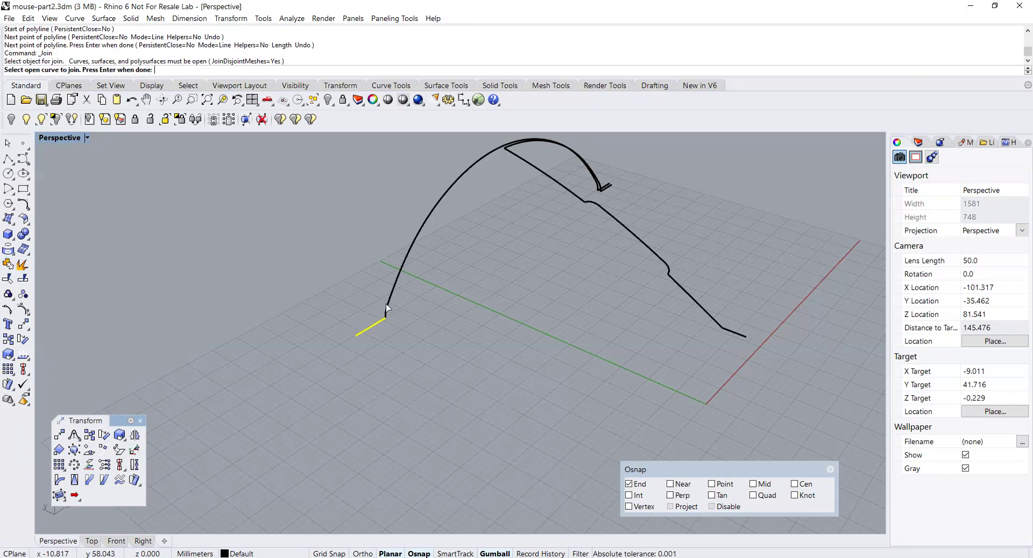
left_click(412, 282)
right_click_drag(411, 282, 529, 212)
left_click(554, 227)
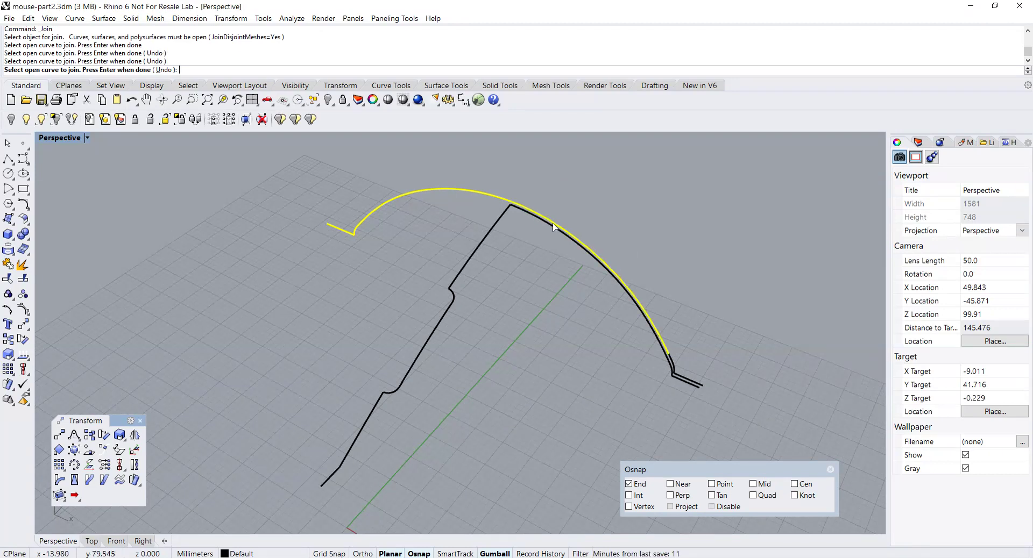
left_click(675, 361)
left_click(685, 377)
right_click(684, 377)
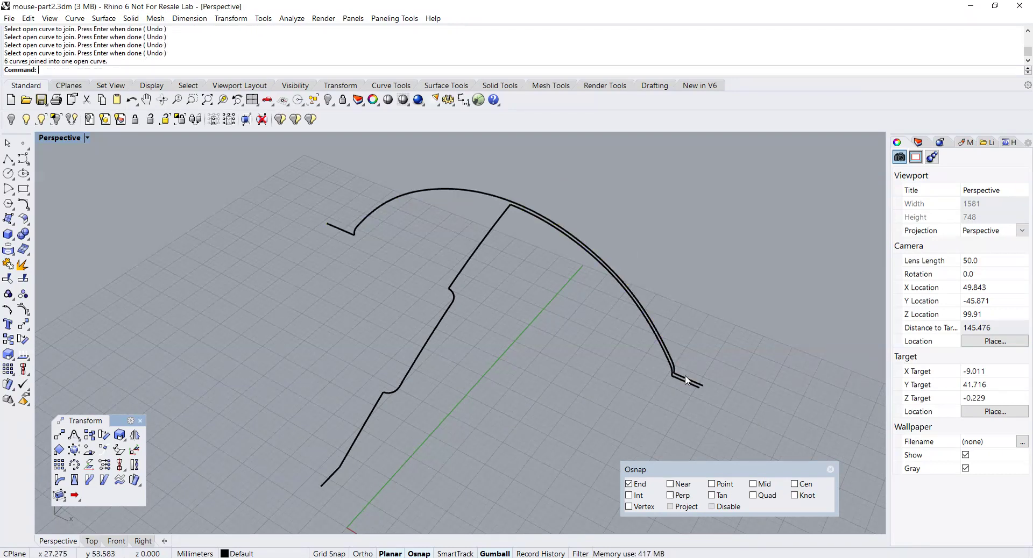
Step: Show all hidden objects so the mouse body and scroll wheel return around the two joined split curves
scroll(674, 375, "up", 2)
scroll(620, 370, "down", 2)
right_click_drag(597, 363, 477, 281)
right_click_drag(441, 241, 458, 208, "shift")
scroll(459, 208, "down", 6)
right_click_drag(455, 300, 450, 264)
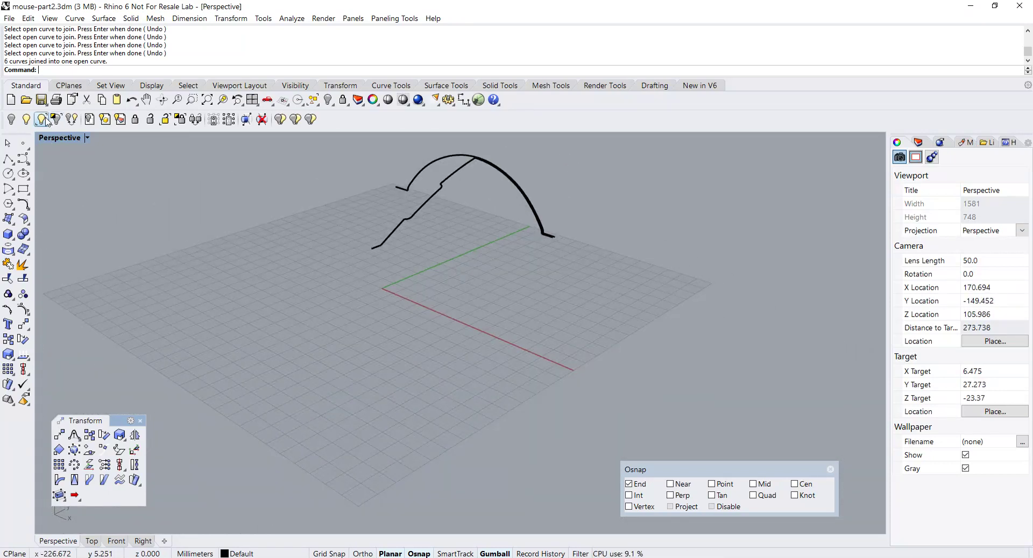
right_click(10, 120)
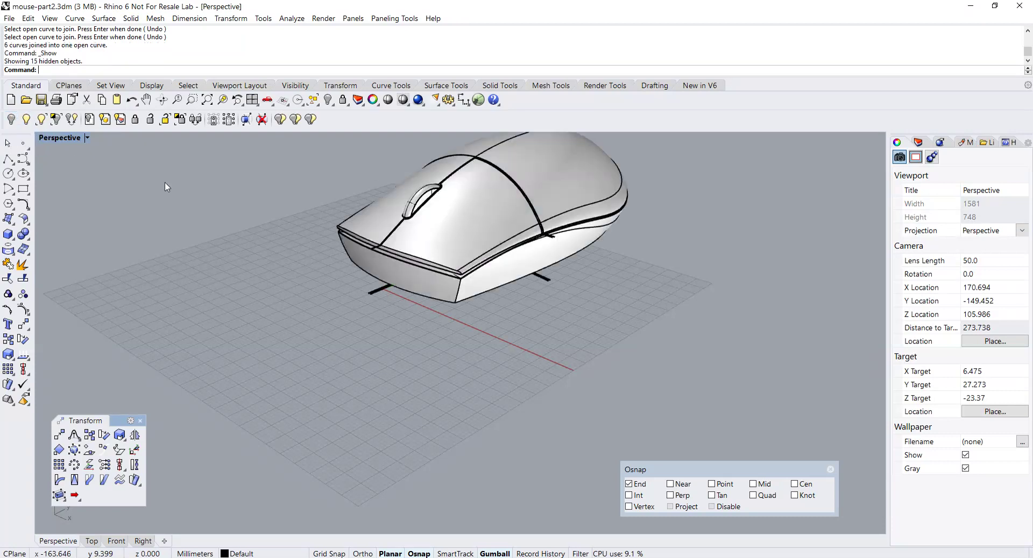
Step: Isolate the mouse's upper shell together with the two joined split curves, and display them in wireframe
left_click(406, 254)
scroll(398, 237, "up", 3)
left_click(377, 240, "shift")
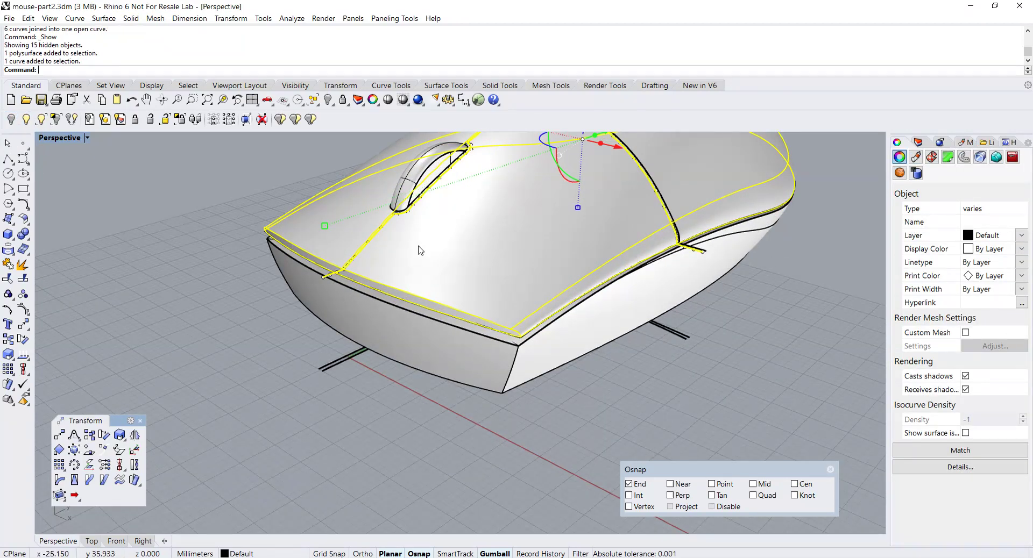
right_click_drag(512, 243, 570, 292)
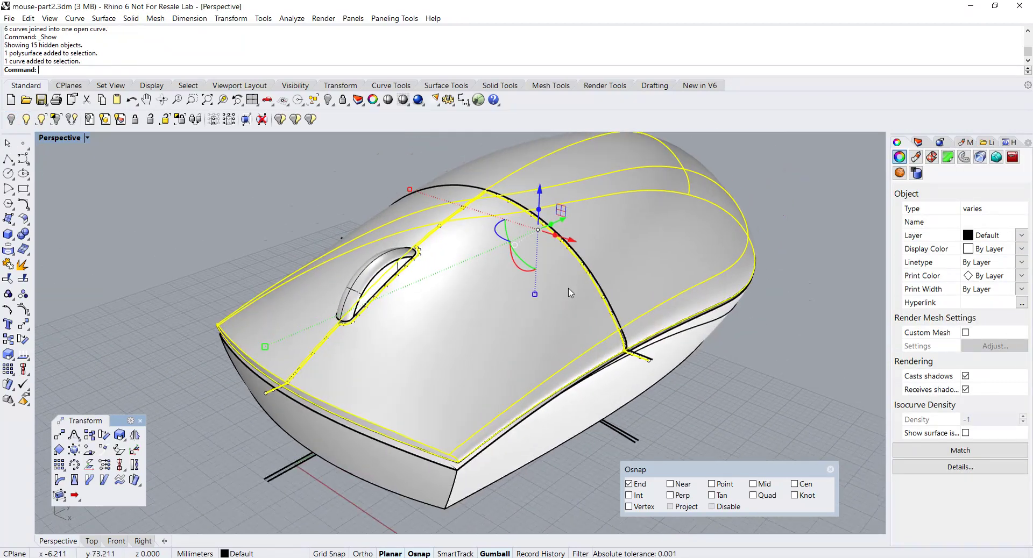
left_click(595, 279, "shift")
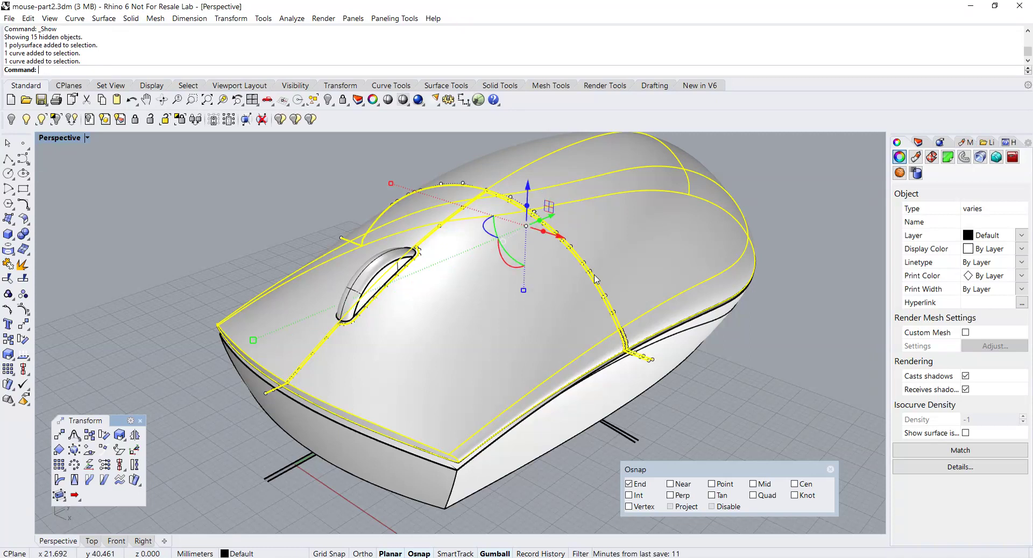
left_click(57, 115)
scroll(186, 222, "down", 1)
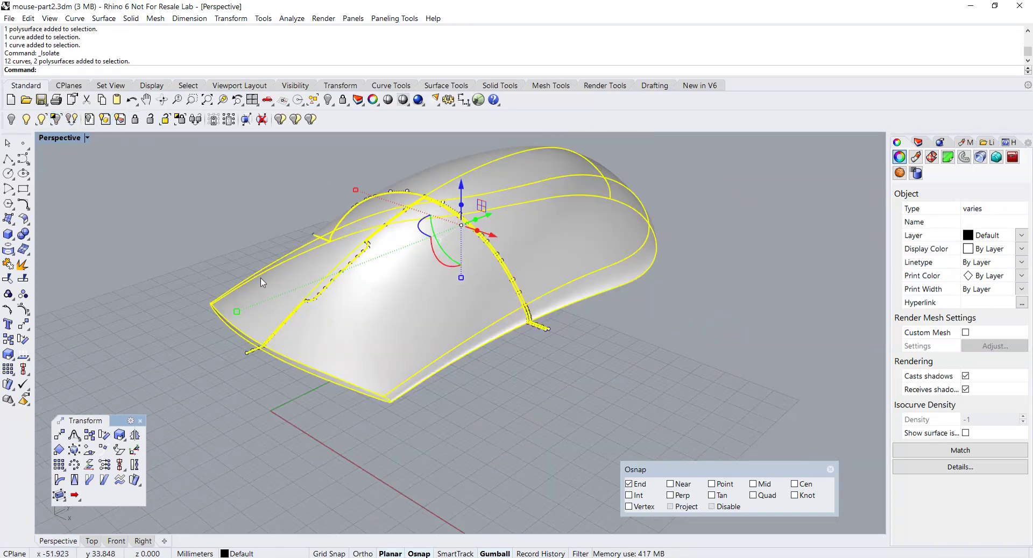
left_click(43, 139)
left_click(56, 164)
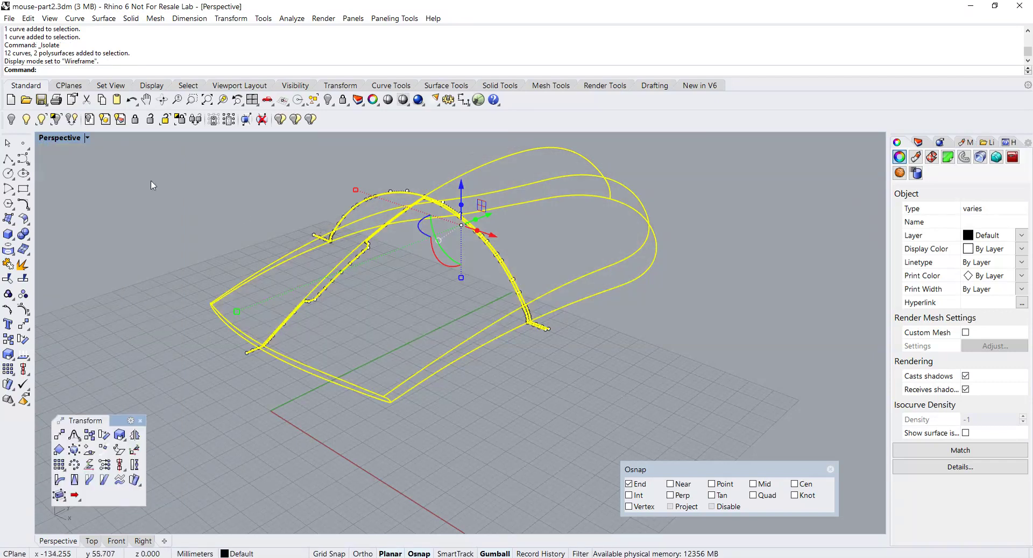
Step: In the Right view, draw a straight line from the front end of the split curve, slanting down and backward well below the mouse
double_click(56, 139)
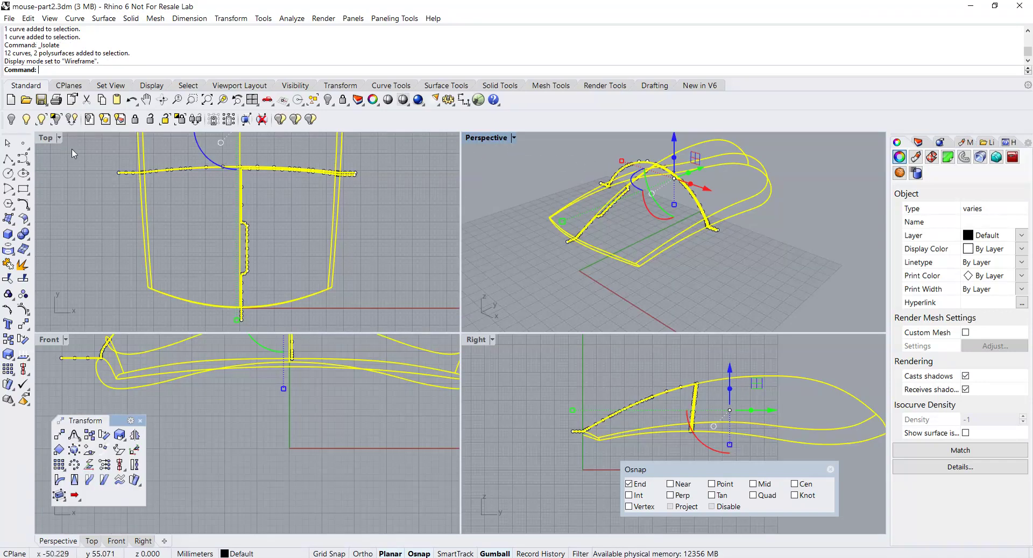
double_click(469, 342)
left_click(439, 370)
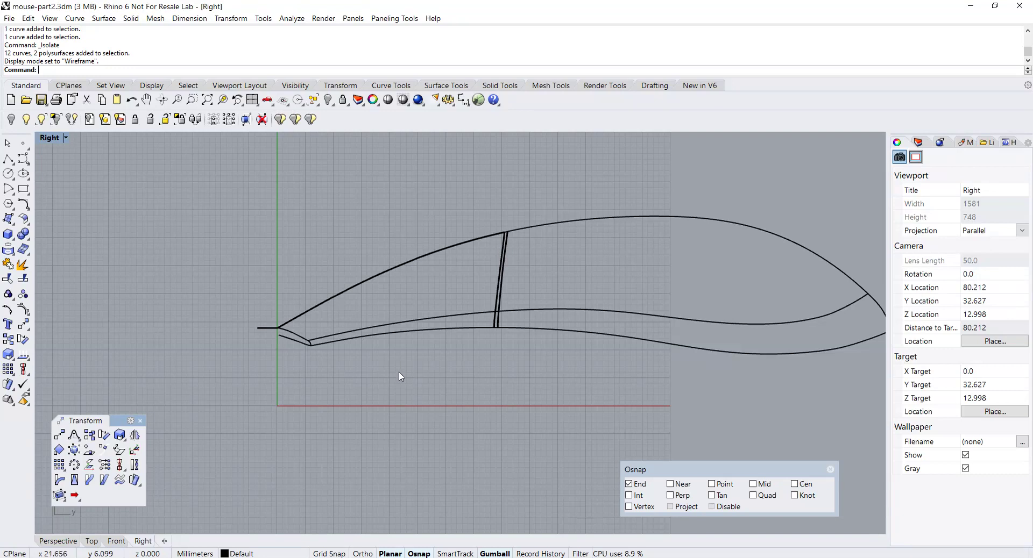
left_click(9, 159)
left_click(257, 328)
scroll(272, 407, "down", 4)
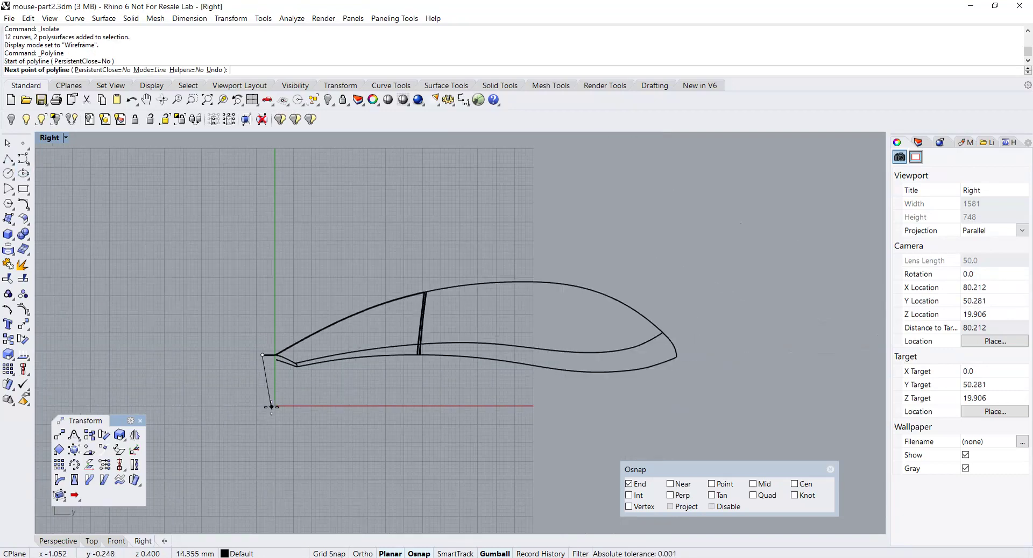
right_click_drag(271, 407, 284, 327)
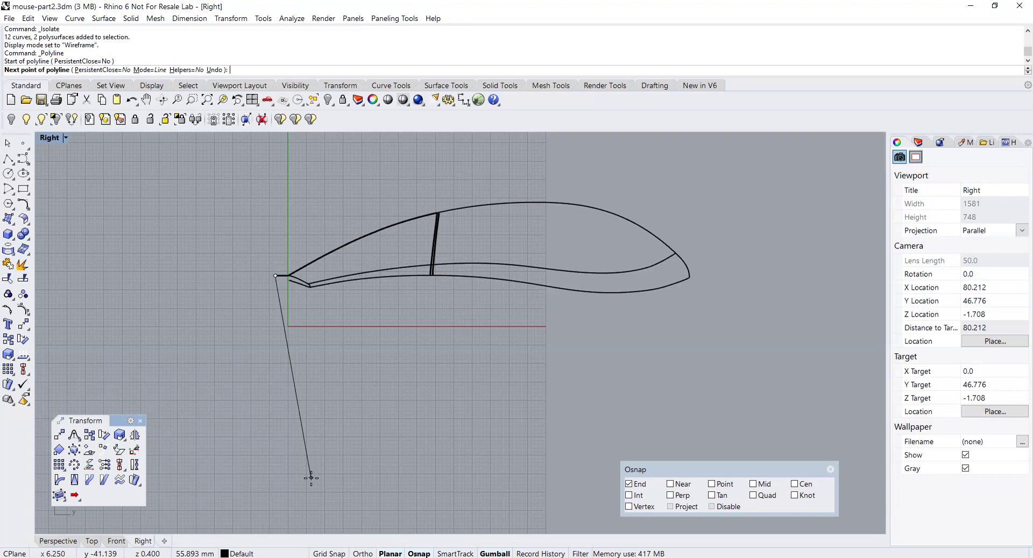
left_click(354, 497)
key("Return")
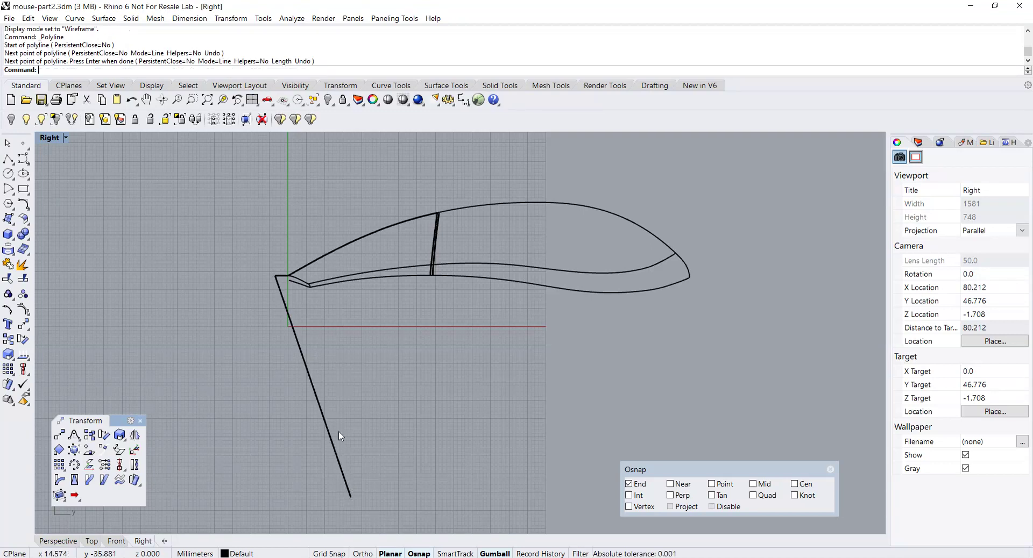
Step: Sweep the button split curve along the slanted line with a one-rail sweep, Freeform frame style and unchanged cross sections
double_click(52, 139)
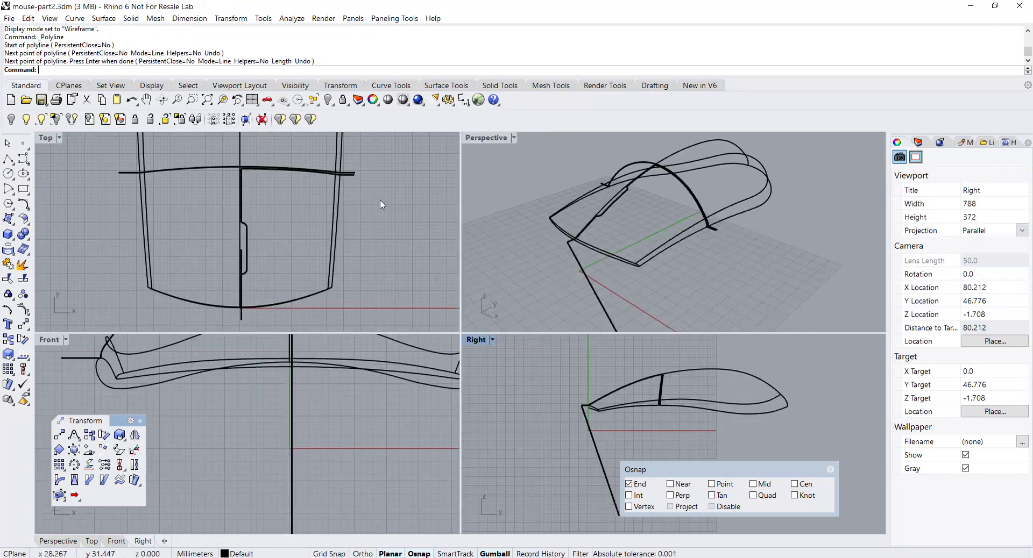
double_click(477, 139)
right_click_drag(477, 237, 437, 275)
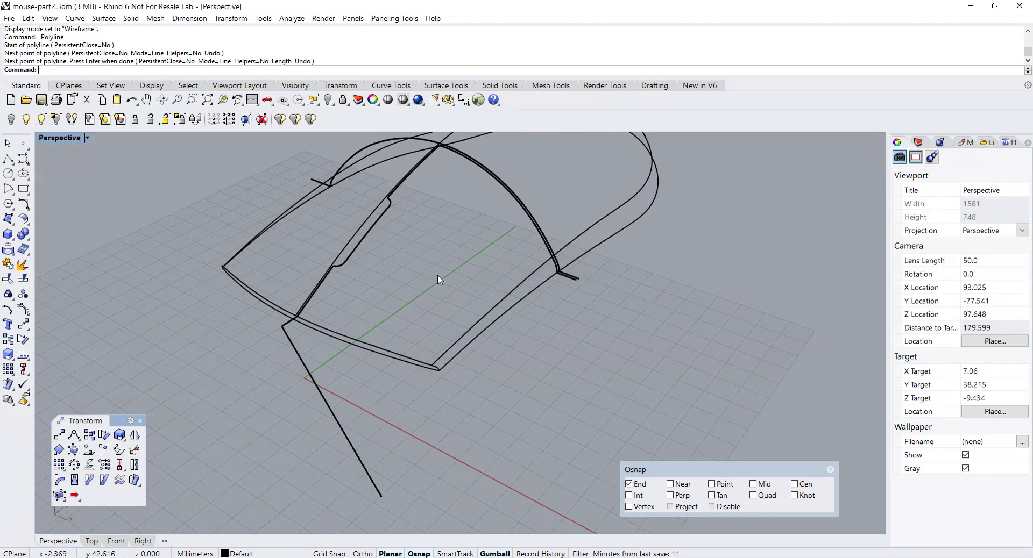
left_click(10, 222)
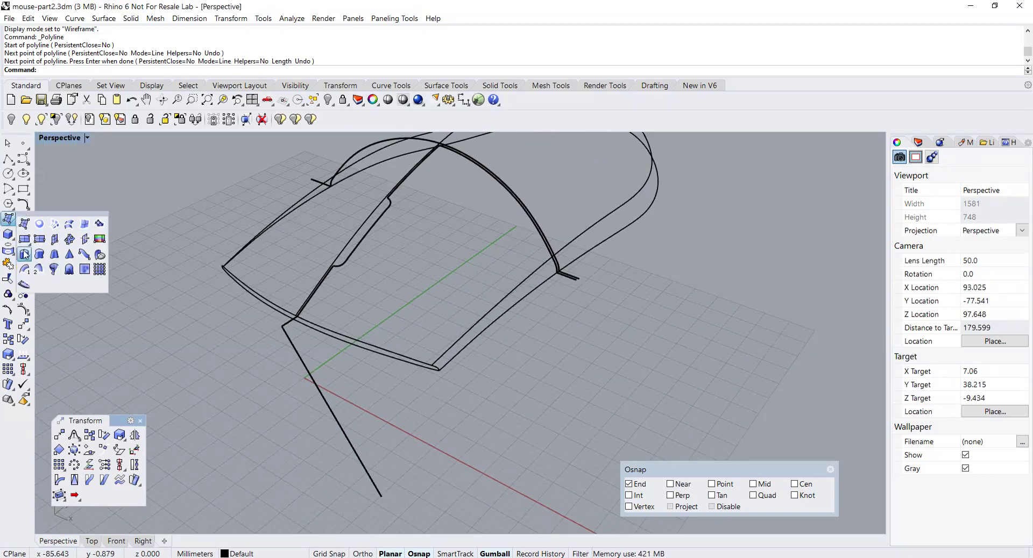
left_click(29, 271)
left_click(324, 400)
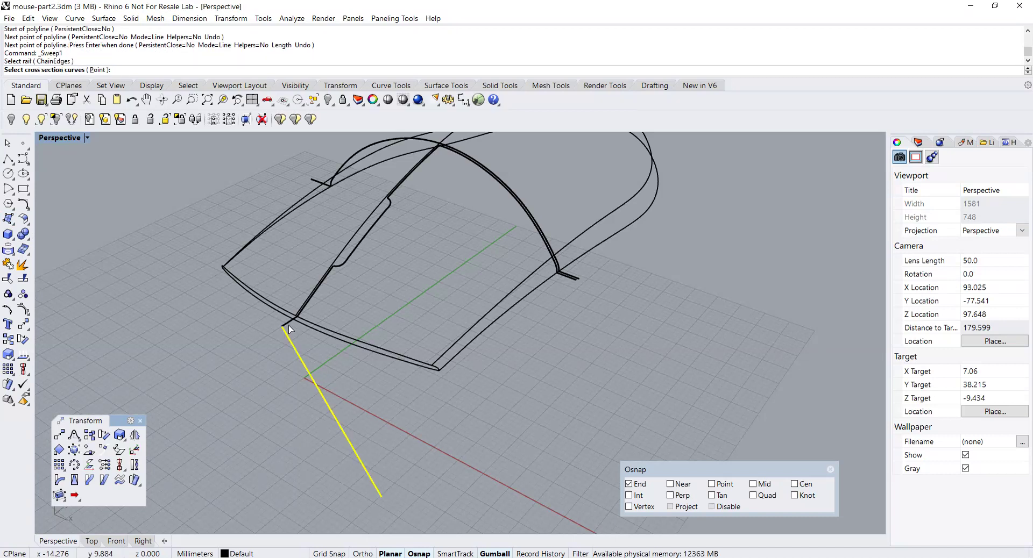
left_click(299, 337)
key("Return")
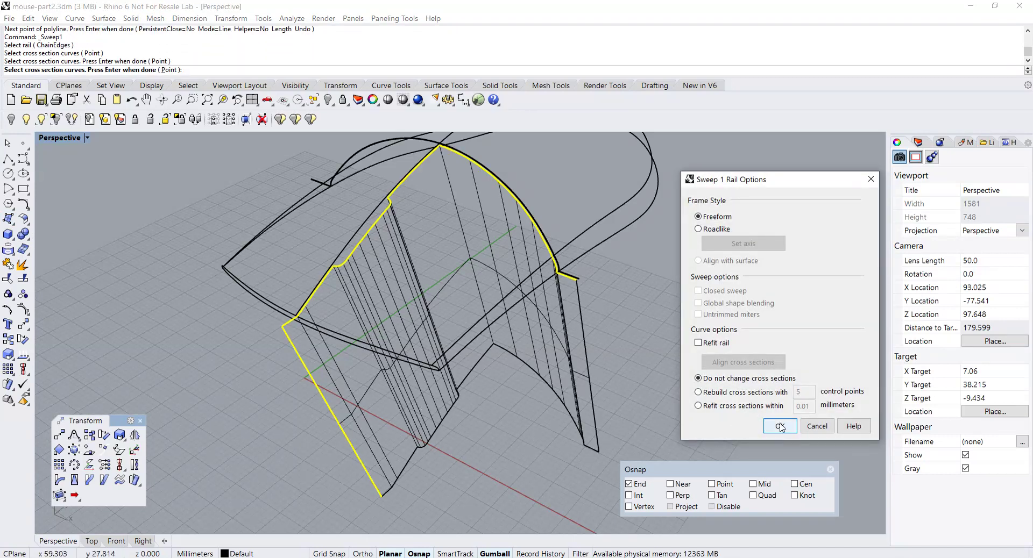
left_click(782, 427)
Step: Relocate the swept surface's gumball to the lower front corner, with its X axis aligned along the slanted edge
right_click_drag(562, 390, 489, 387)
left_click(429, 404)
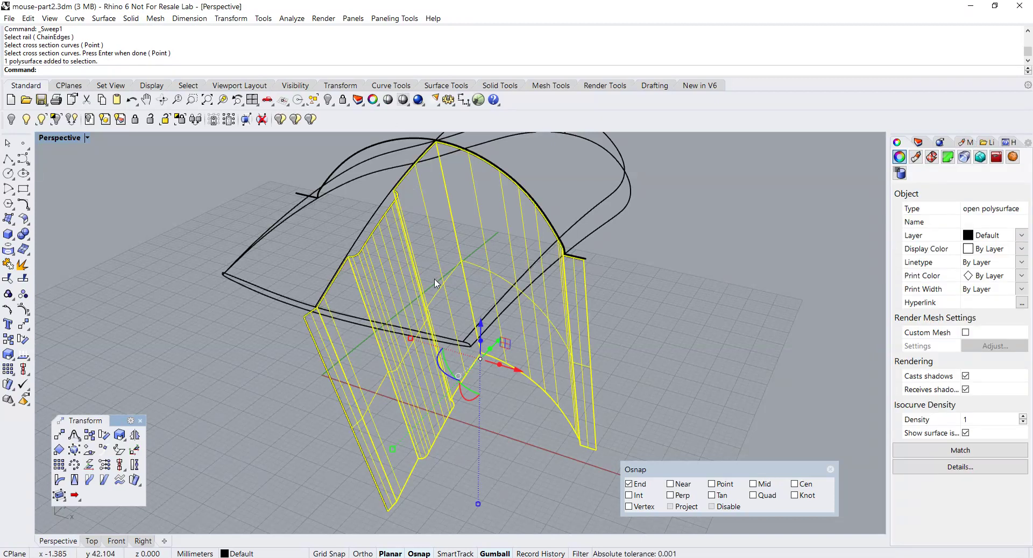
right_click_drag(438, 283, 408, 258)
scroll(407, 259, "down", 2)
mouse_move(421, 309)
right_mouse_down("shift")
mouse_move(415, 266)
mouse_move(414, 303)
right_mouse_up("shift")
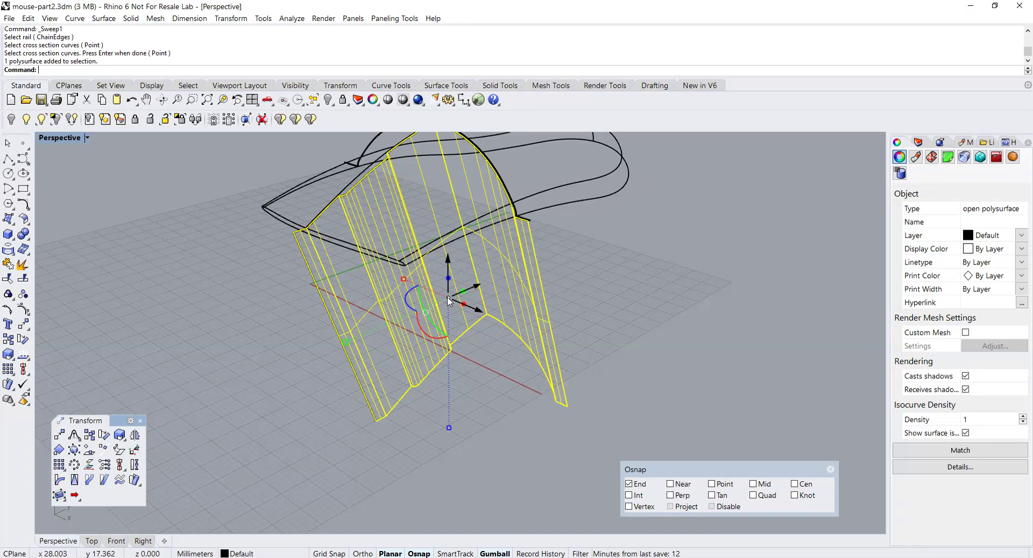
left_click_drag(449, 300, 376, 421, "ctrl")
left_click(353, 434)
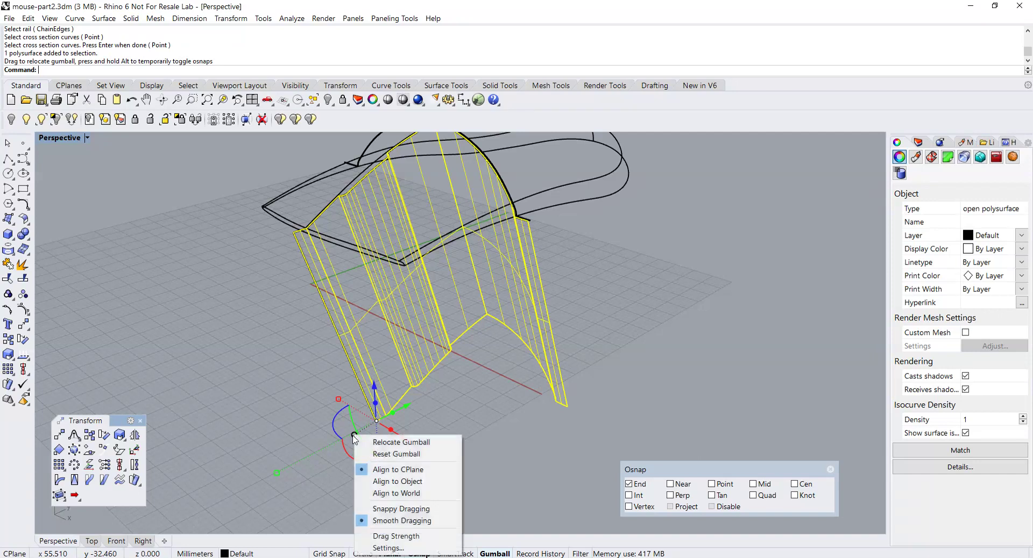
left_click(401, 442)
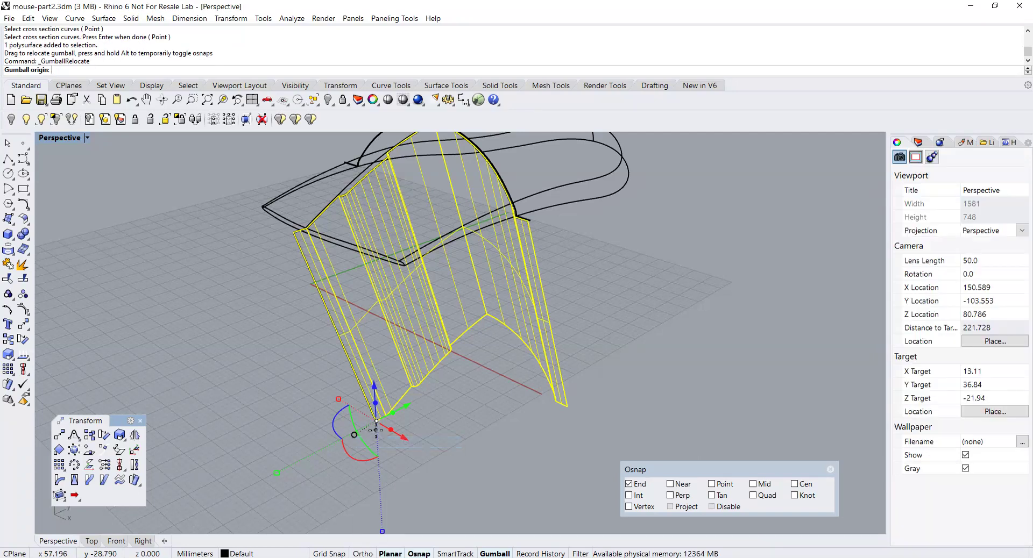
left_click(376, 421)
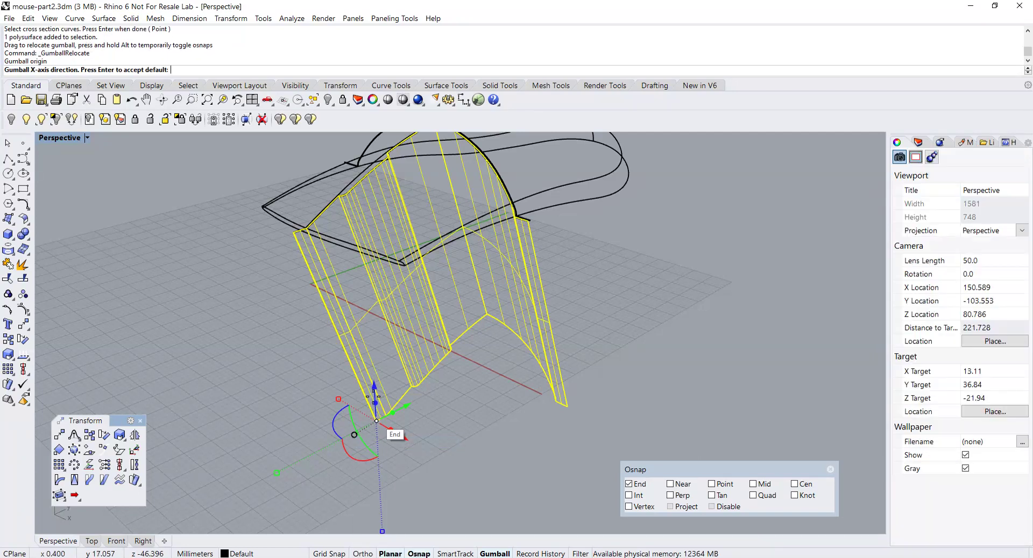
left_click(296, 234)
key("Return")
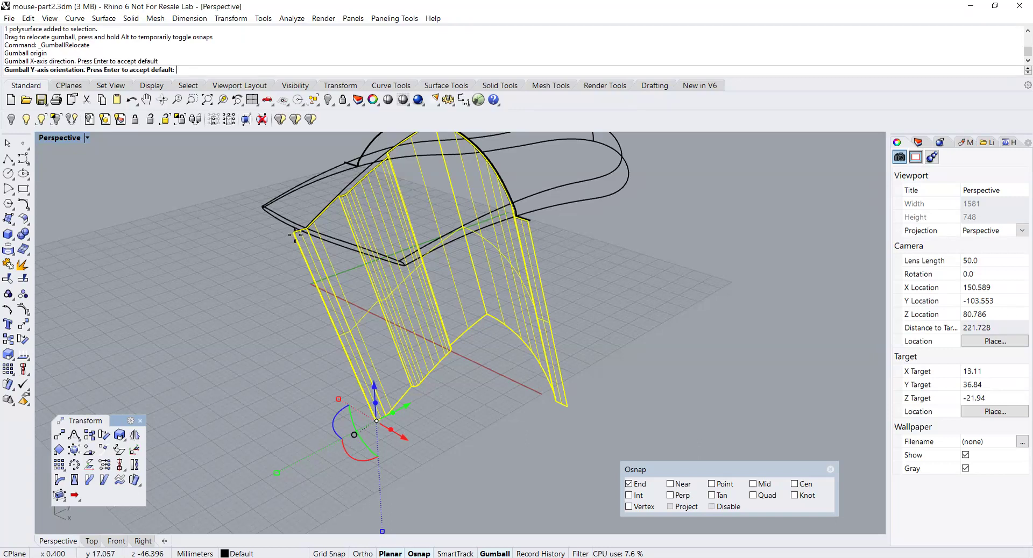
left_click_drag(371, 409, 428, 351)
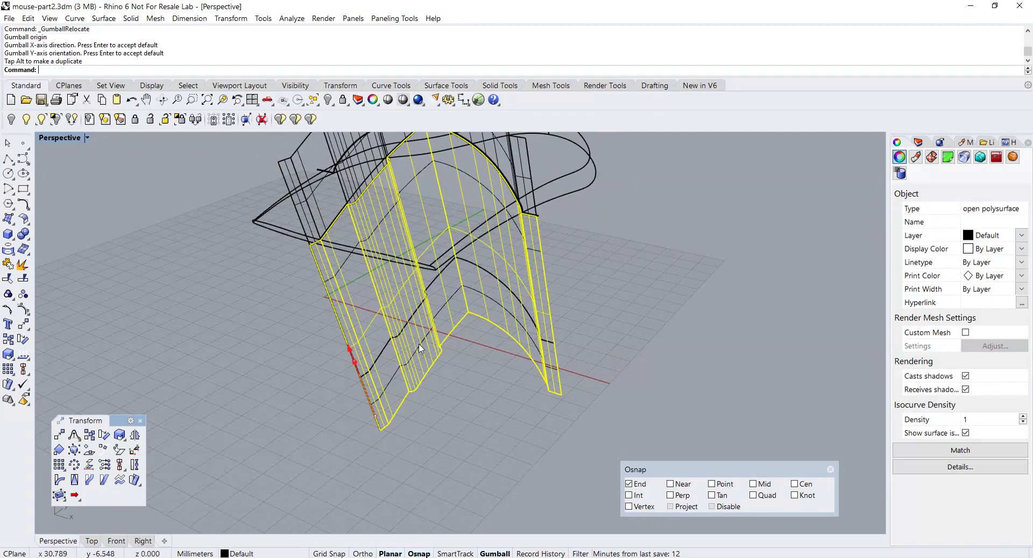
right_click_drag(417, 347, 431, 352)
key("ctrl+z")
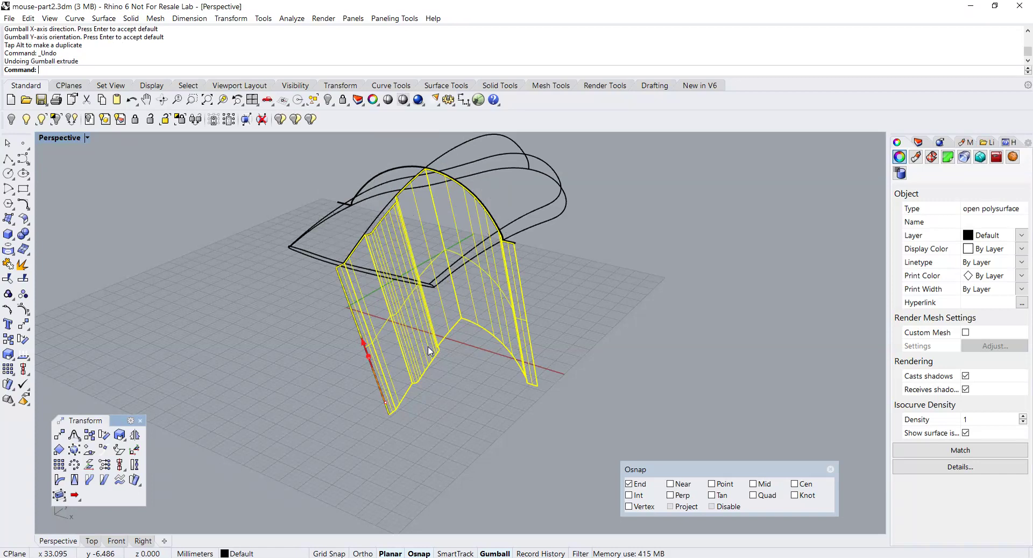
Step: Move the swept surface upward along its slanted edge so it passes completely through the mouse's upper shell
left_click(429, 352)
left_click(379, 384)
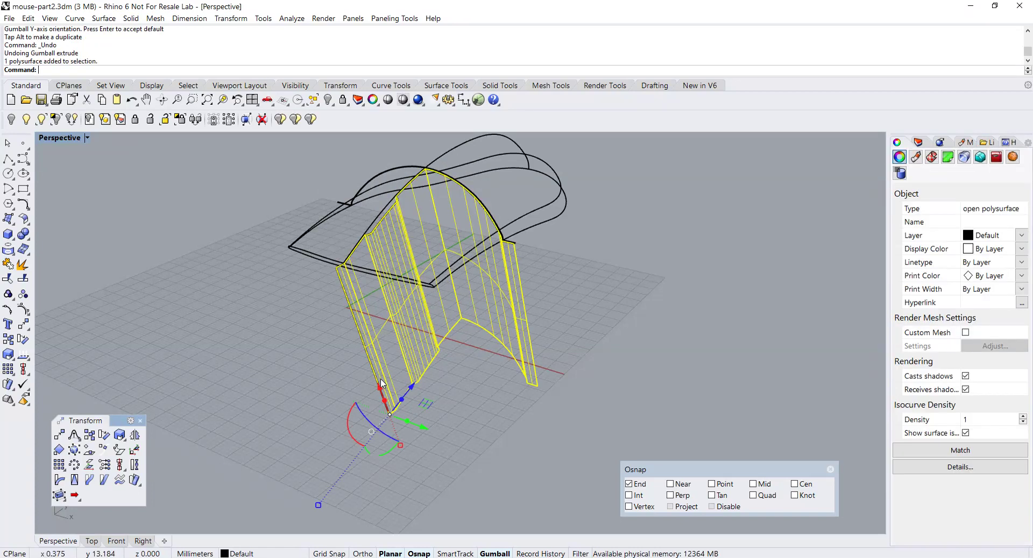
left_click_drag(380, 390, 361, 341)
left_click(429, 385)
mouse_move(430, 386)
right_mouse_down()
mouse_move(434, 347)
mouse_move(474, 380)
mouse_move(548, 369)
mouse_move(431, 377)
right_mouse_up()
Step: Check the swept surface for naked edges with edge analysis, then close the analysis
left_click(401, 376)
left_click(292, 18)
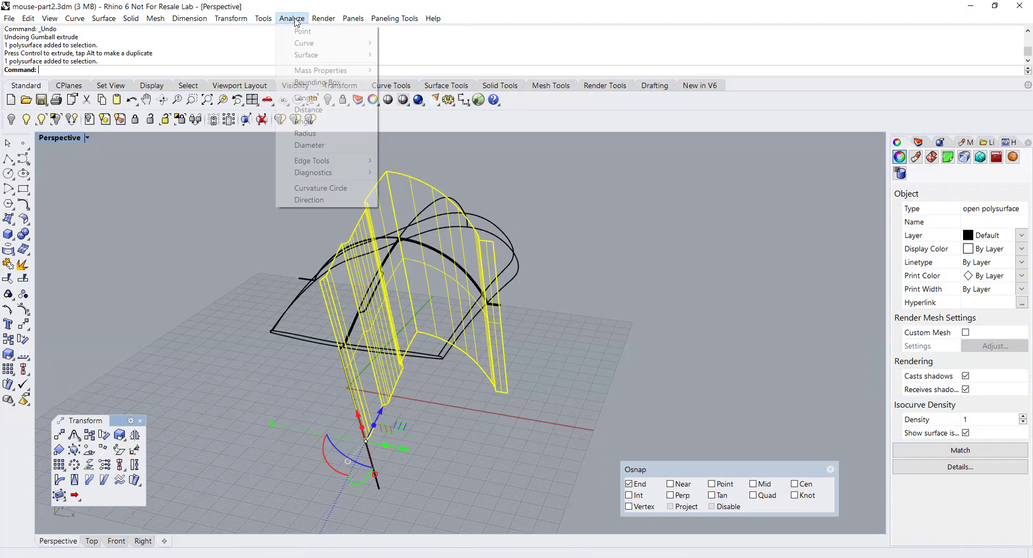
mouse_move(301, 57)
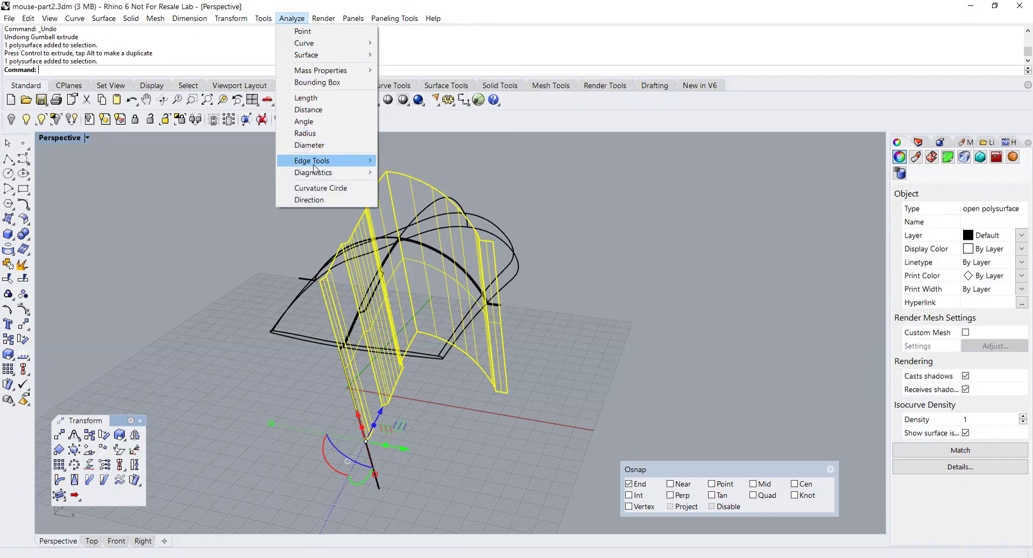
mouse_move(329, 163)
left_click(391, 161)
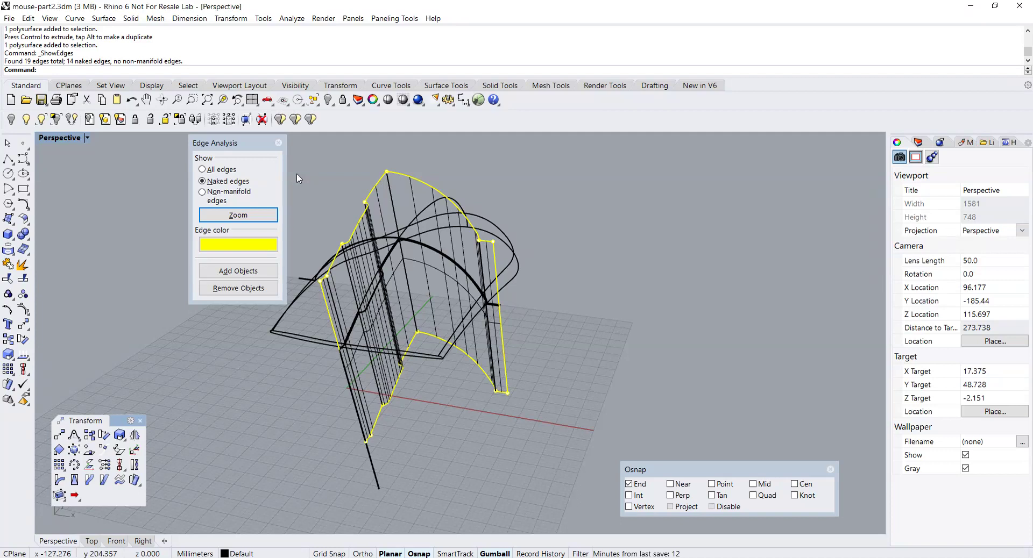
right_click_drag(338, 196, 383, 206)
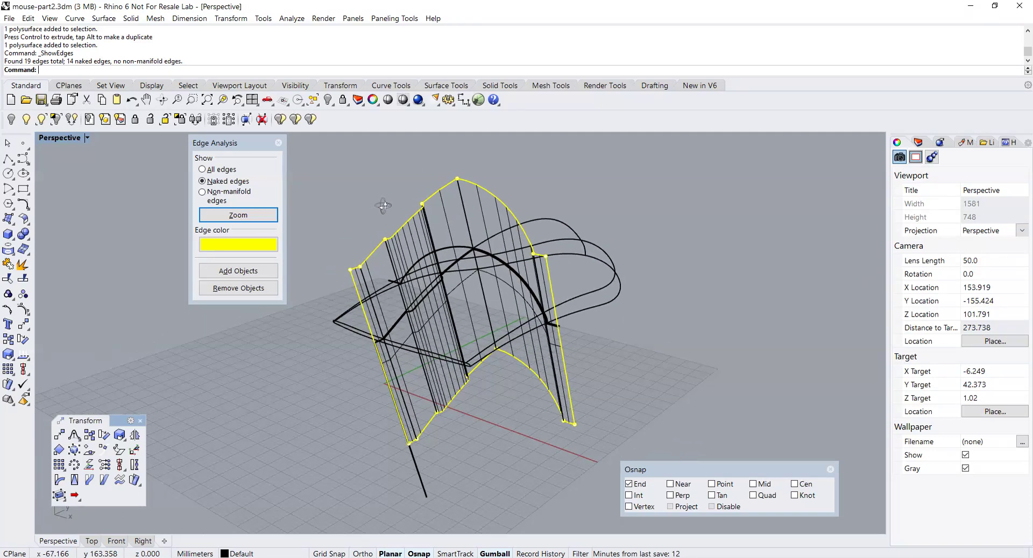
left_click(284, 142)
right_click_drag(318, 164, 353, 220)
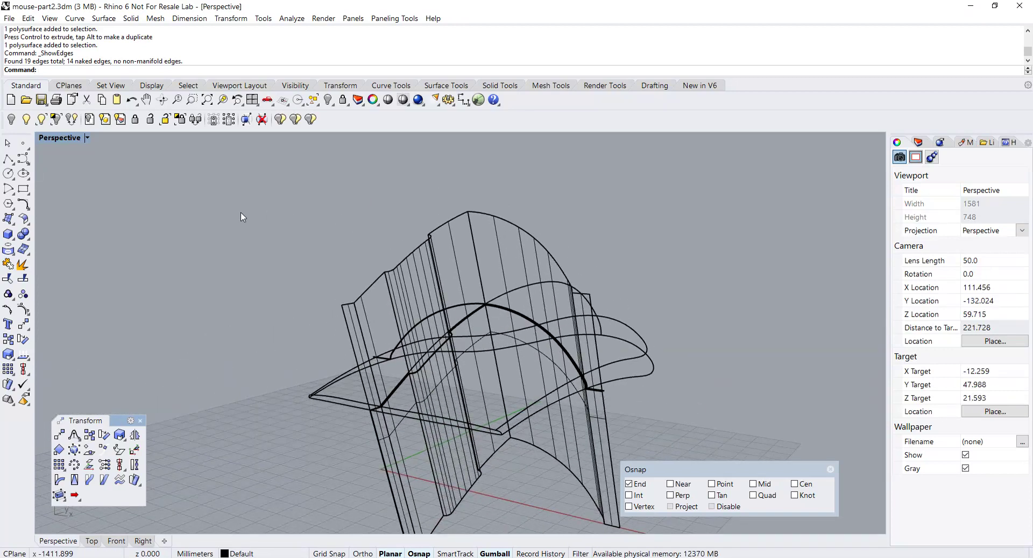
Step: Fillet the corner between the swept surface's lengthwise and transverse faces with a 0.1 mm radius, extending and trimming both faces
left_click(25, 220)
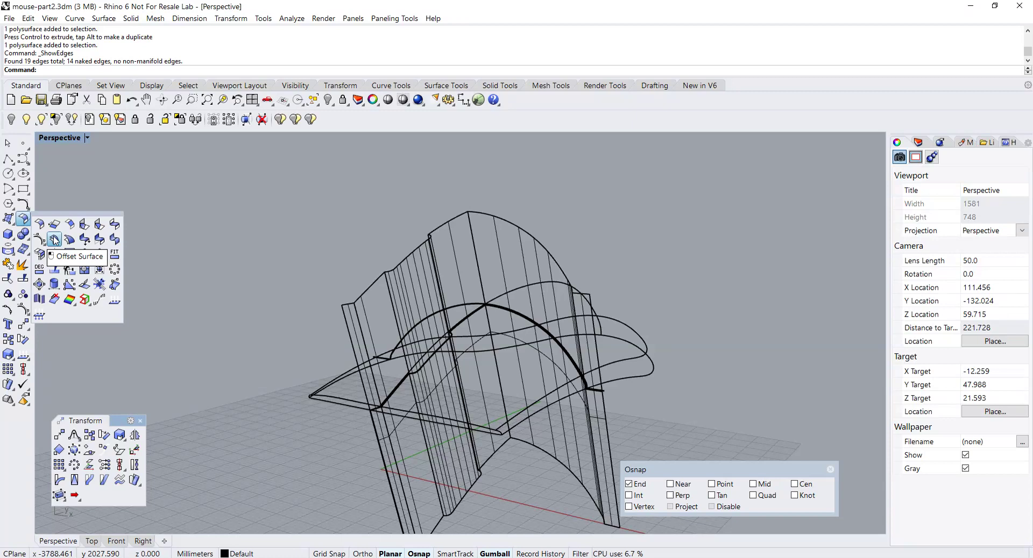
left_click(40, 223)
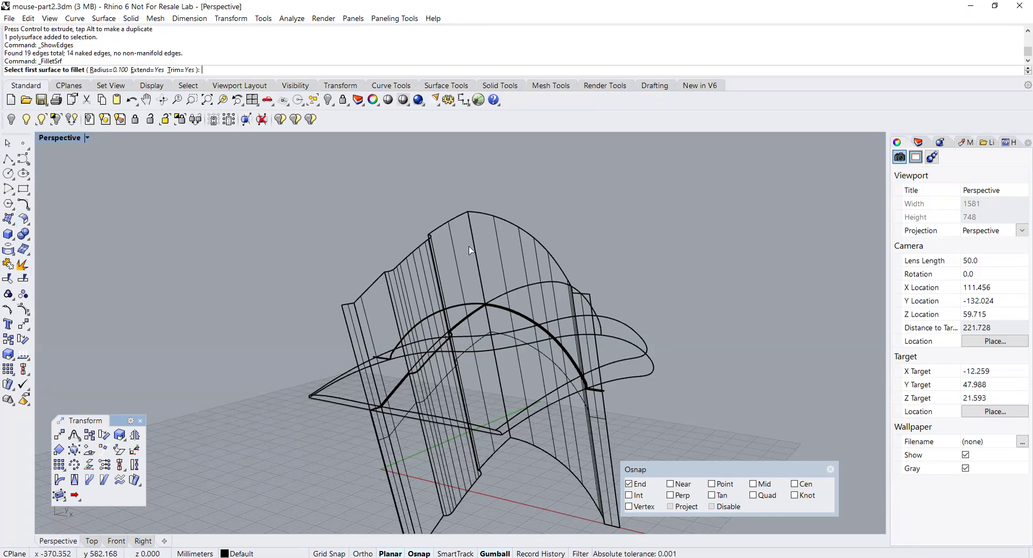
scroll(467, 246, "up", 2)
left_click(469, 228)
left_click(508, 255)
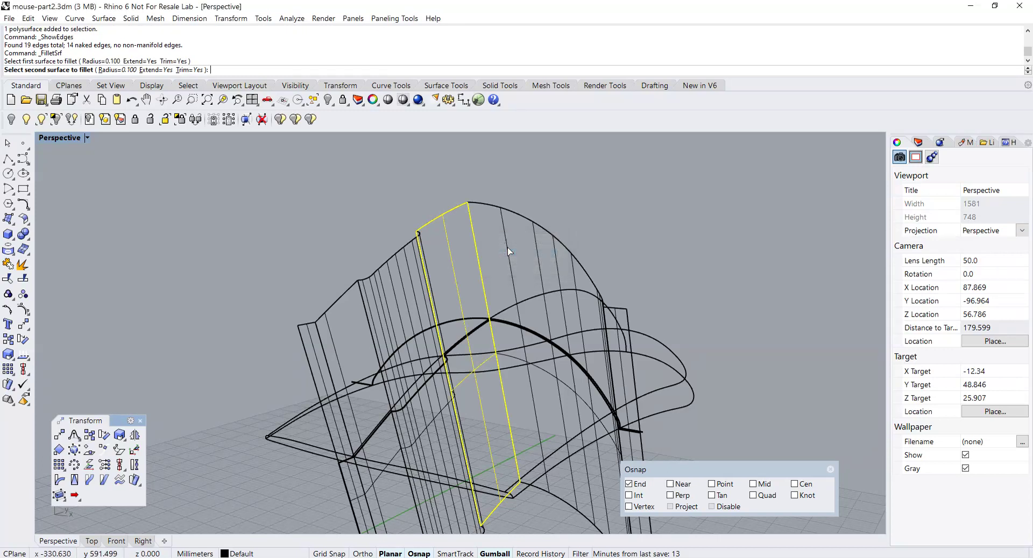
left_click(508, 248)
mouse_move(487, 234)
right_mouse_down()
mouse_move(469, 250)
mouse_move(478, 263)
mouse_move(483, 227)
right_mouse_up()
scroll(469, 250, "up", 4)
scroll(468, 250, "up", 8)
scroll(469, 250, "down", 8)
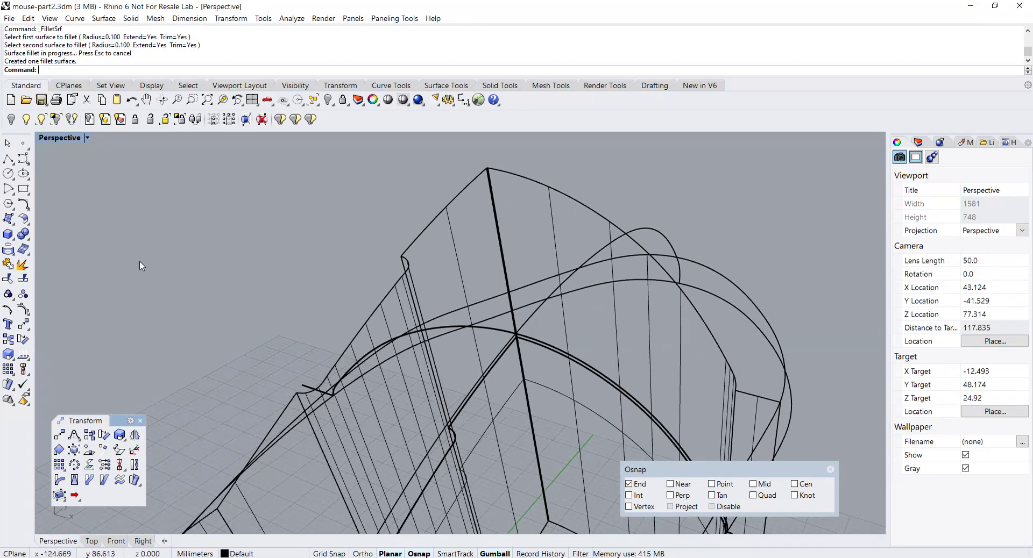
Step: Join the 0.1 mm fillet with the lengthwise and transverse faces of the swept surface into one polysurface
left_click(8, 264)
scroll(328, 310, "down", 5)
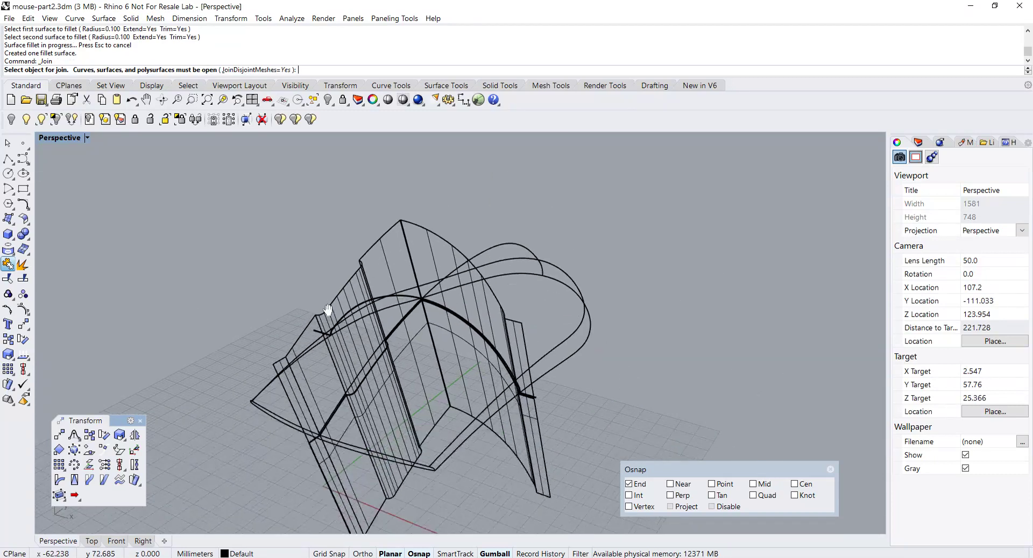
left_click(292, 379)
scroll(419, 256, "up", 8)
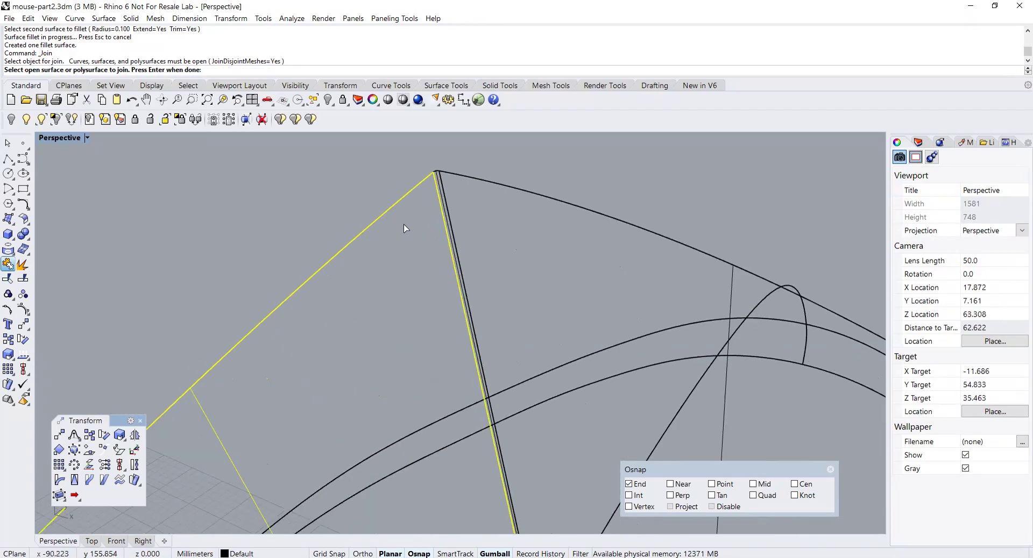
left_click(443, 192)
left_click(463, 179)
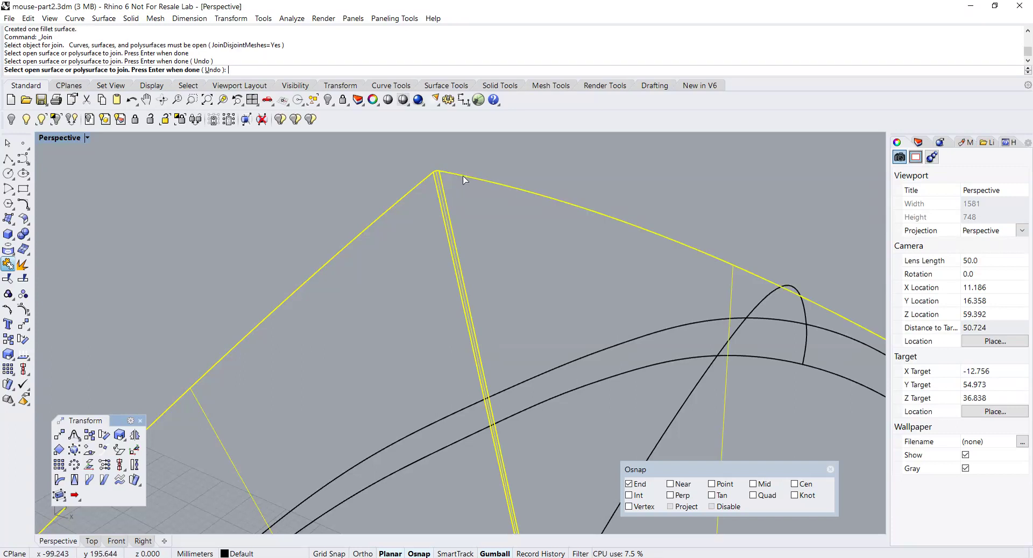
scroll(484, 211, "down", 10)
key("Return")
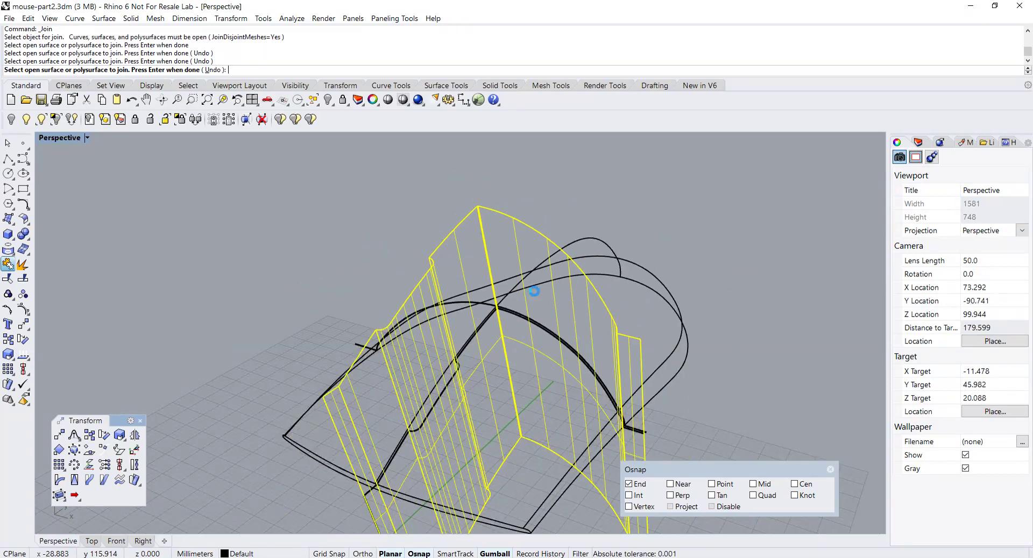
mouse_move(533, 297)
right_mouse_down()
mouse_move(503, 330)
mouse_move(459, 259)
mouse_move(484, 285)
mouse_move(535, 307)
right_mouse_up()
scroll(420, 380, "down", 3)
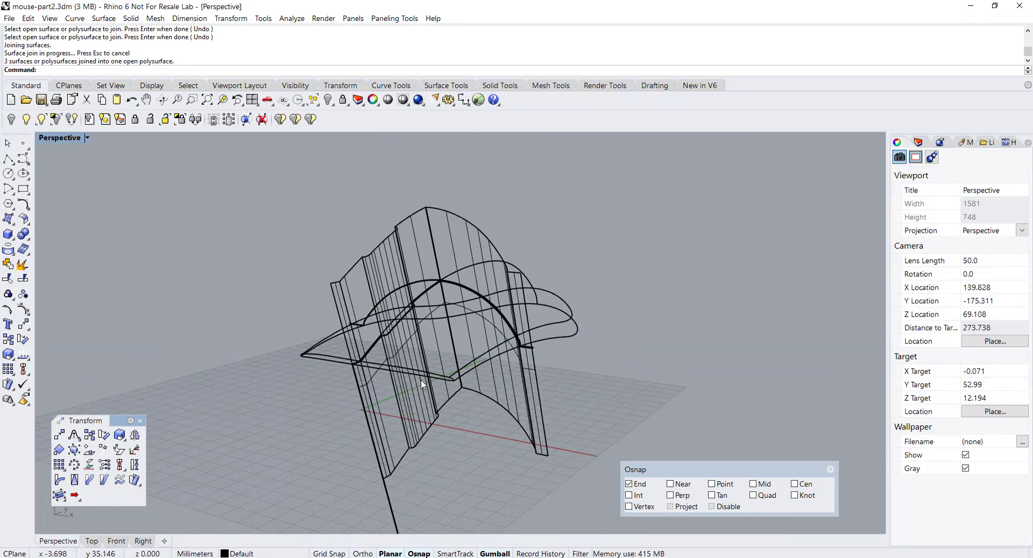
Step: Isolate the transverse split curve and the slanted rail line, then clear the selection
right_click_drag(420, 379, 296, 361)
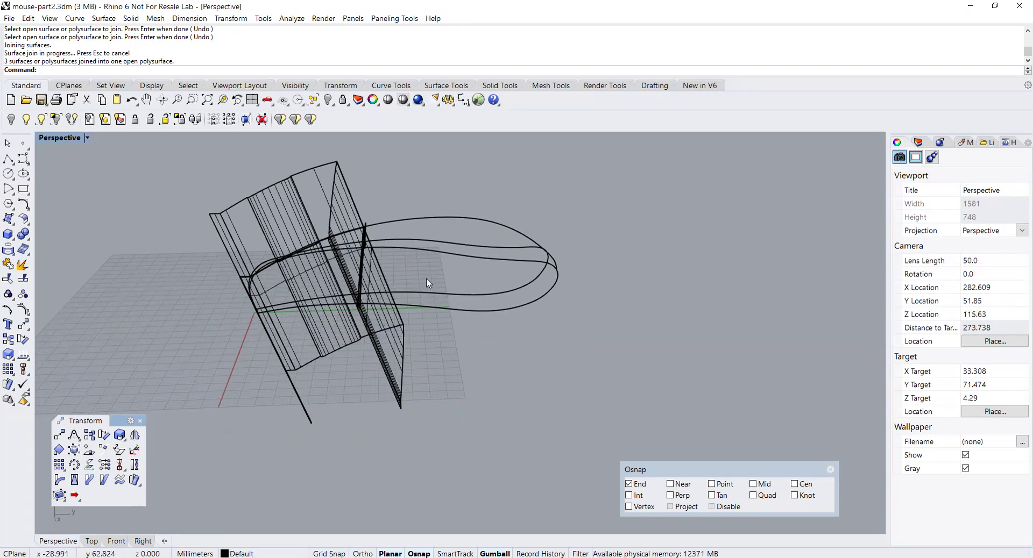
scroll(419, 271, "up", 4)
left_click(335, 266)
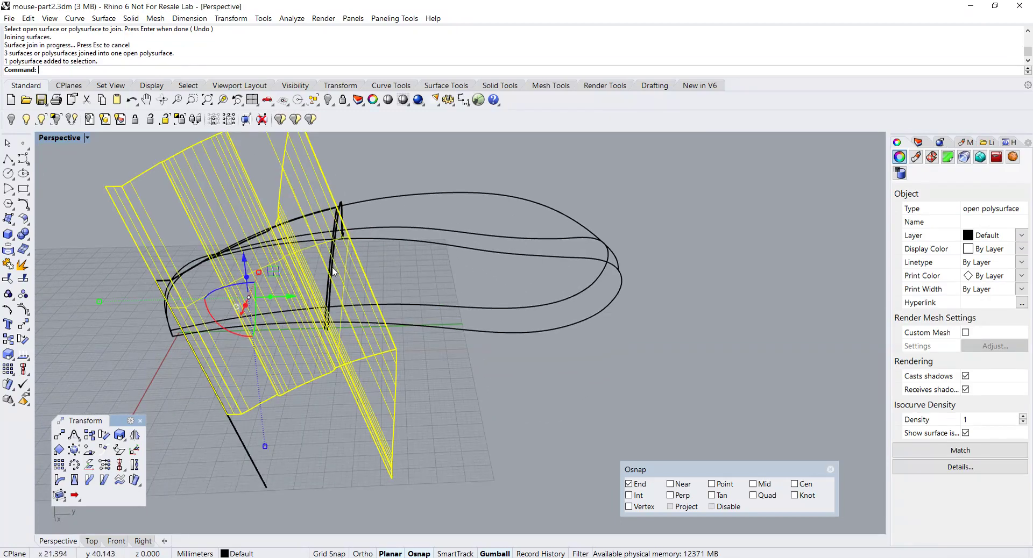
left_click(334, 269)
left_click(251, 464, "shift")
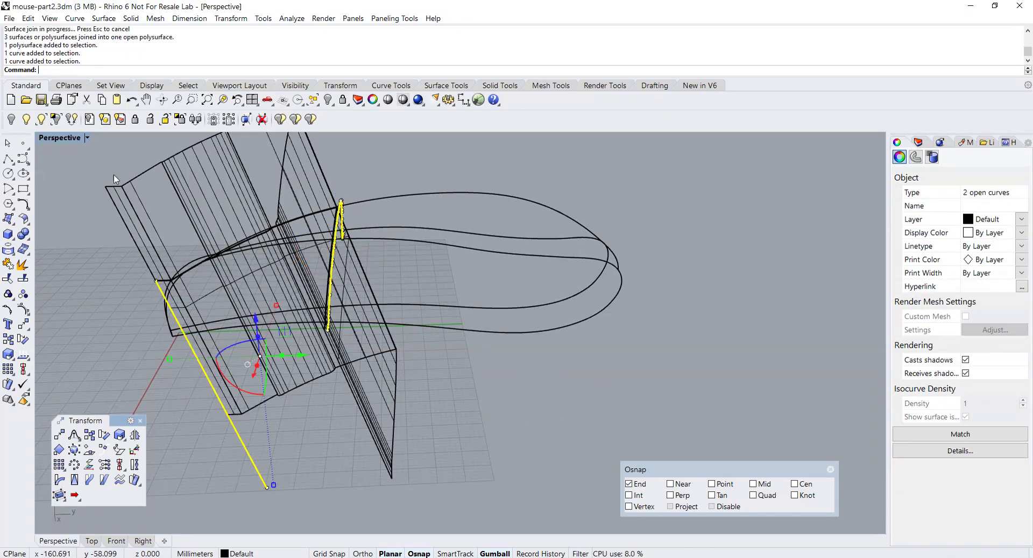
left_click(59, 120)
right_click_drag(222, 232, 294, 217)
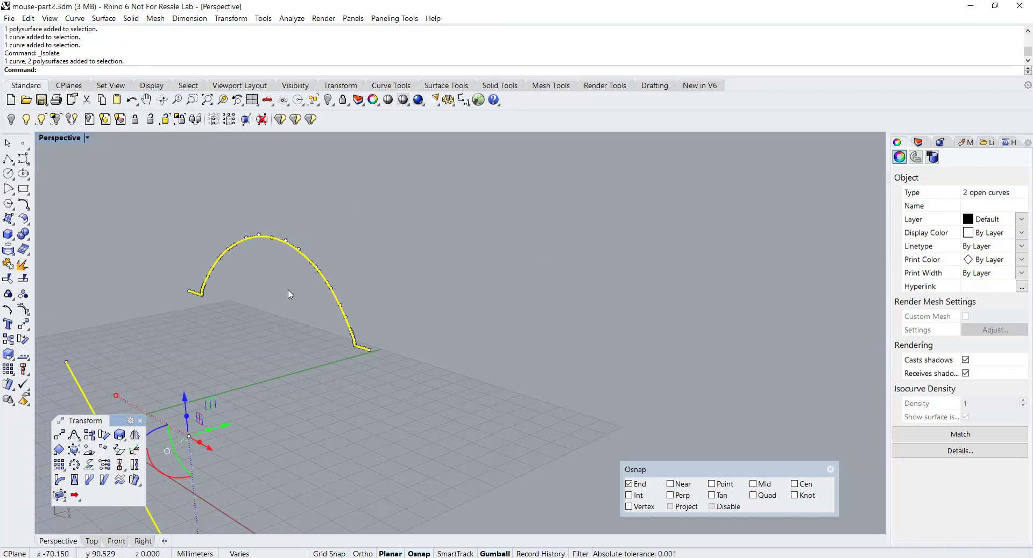
scroll(288, 294, "down", 6)
left_click(289, 299)
key("Escape")
right_click_drag(277, 316, 341, 268, "shift")
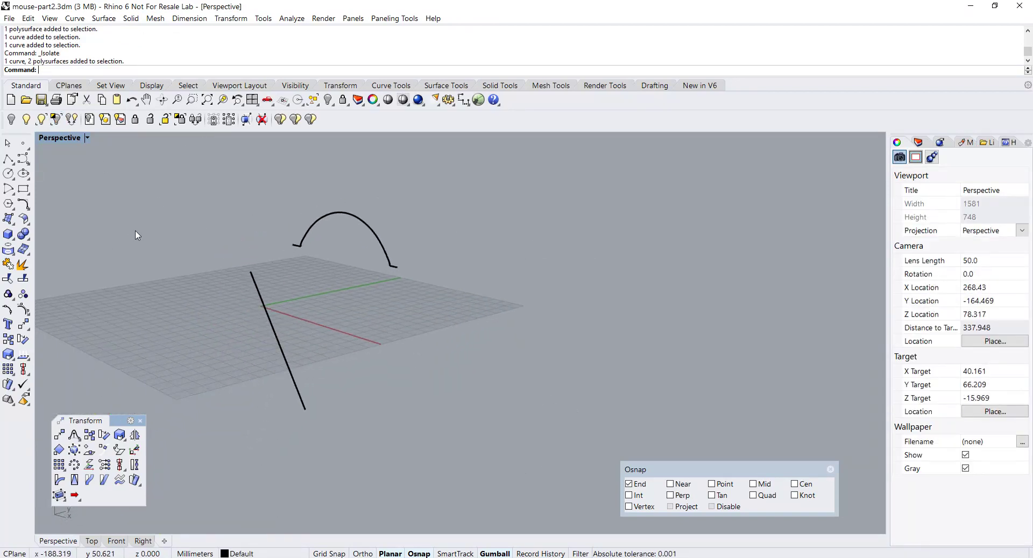
Step: Move the slanted rail line so its upper end meets the near outer end of the transverse split curve
left_click(260, 295)
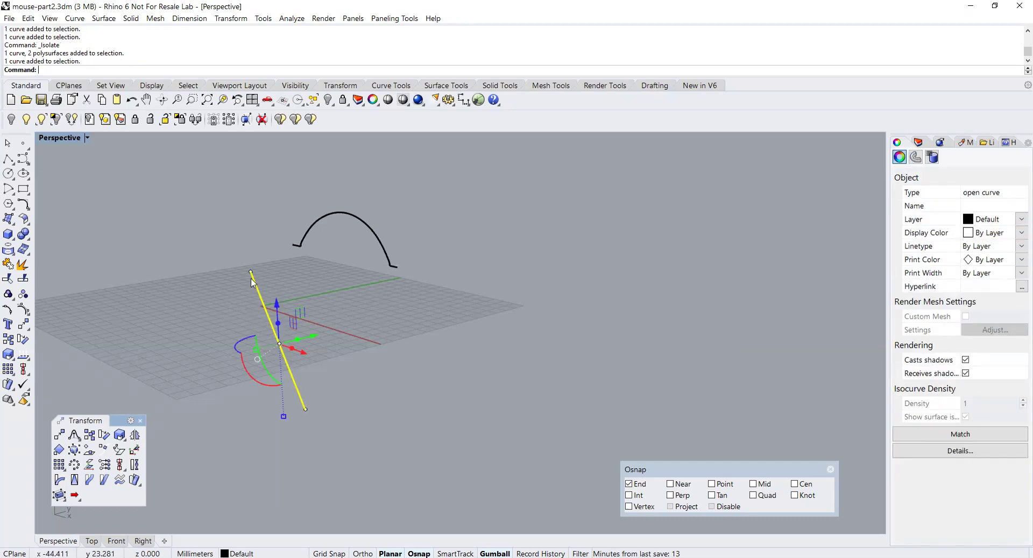
left_click_drag(284, 353, 397, 270, "ctrl")
left_click(369, 305)
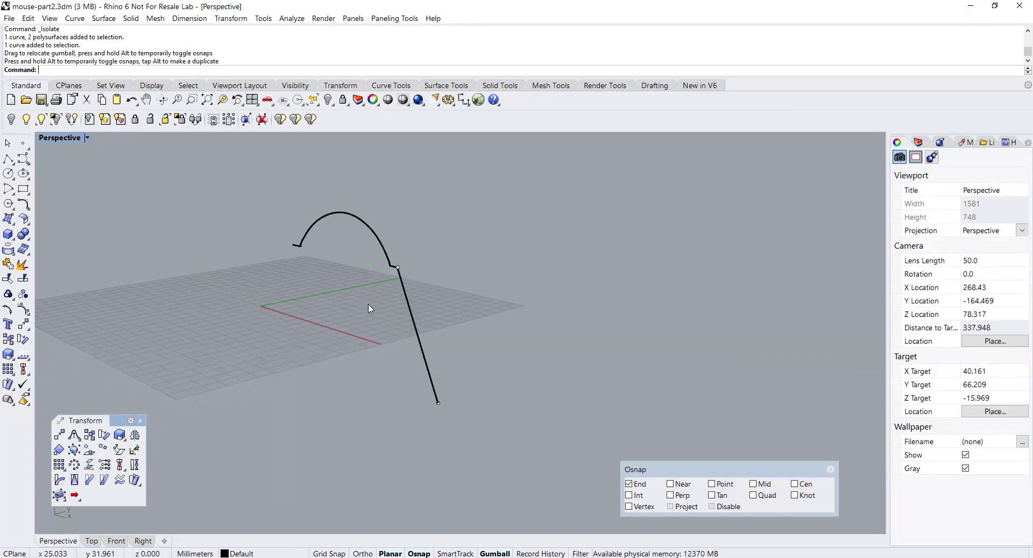
scroll(366, 305, "up", 4)
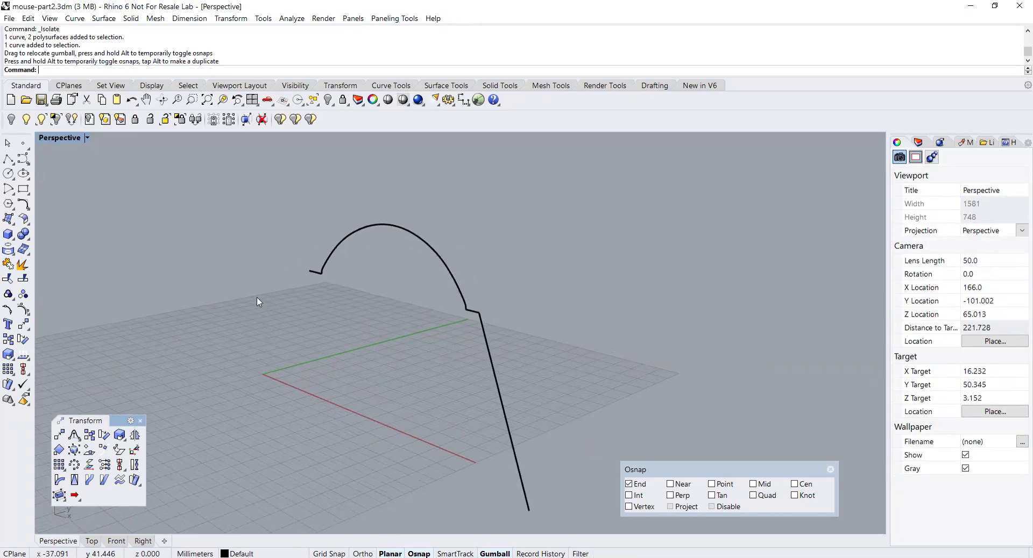
Step: Sweep the transverse split curve along the slanted rail line with a one-rail sweep
left_click(9, 221)
left_click(26, 269)
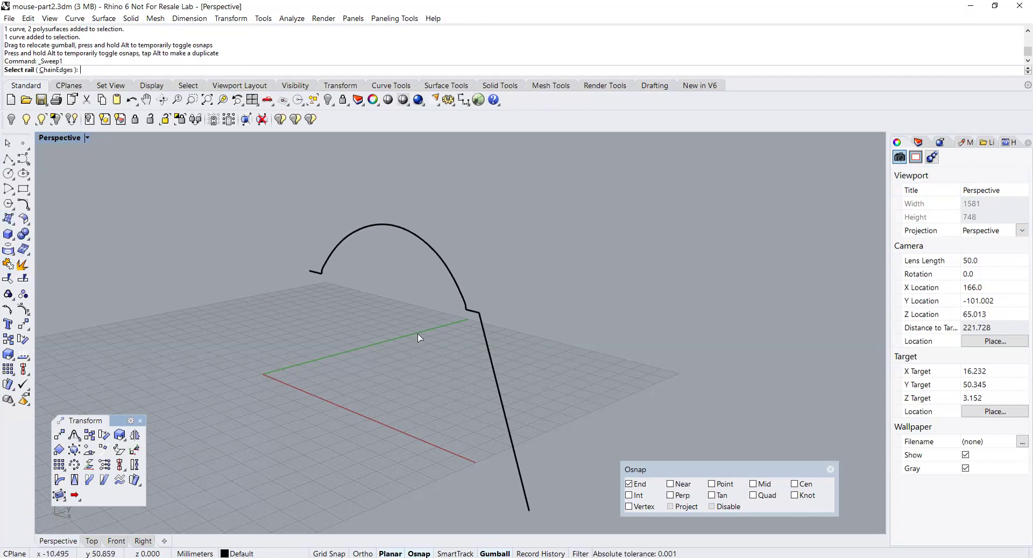
left_click(490, 356)
left_click(467, 314)
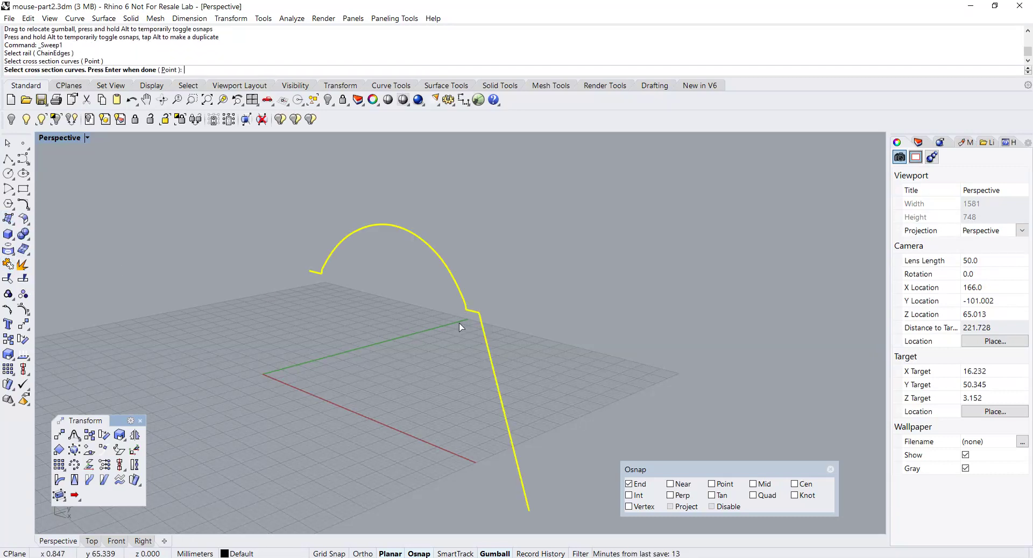
key("Return")
left_click(779, 426)
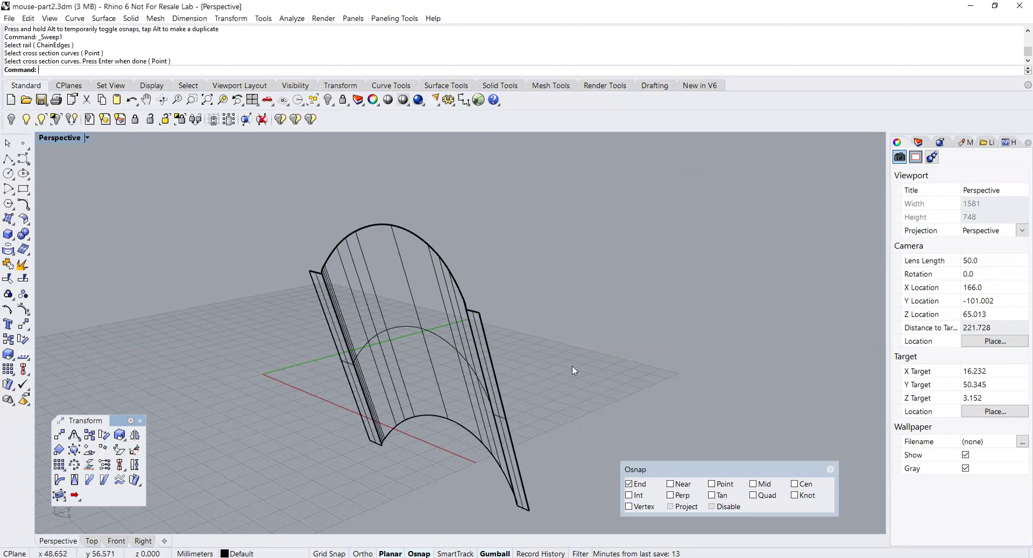
Step: Show all hidden objects and set the Perspective view to Shaded display
right_click(11, 119)
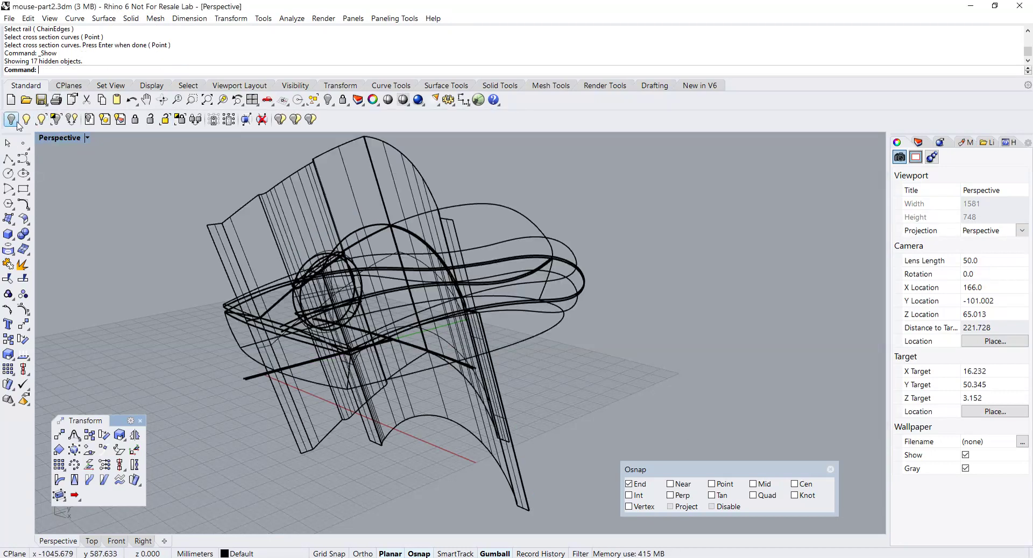
right_click_drag(368, 321, 325, 279)
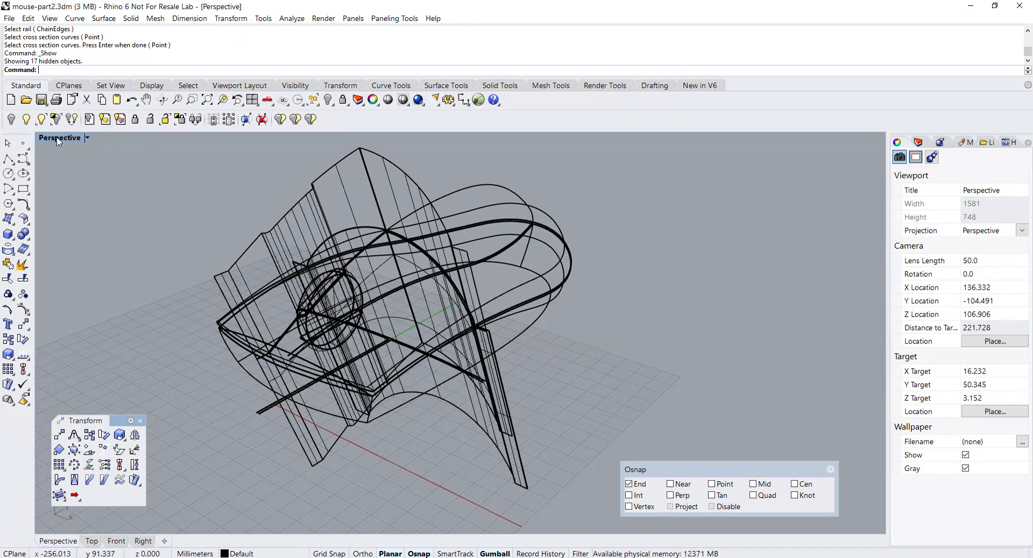
left_click(86, 138)
left_click(61, 179)
right_click_drag(306, 261, 385, 308)
Step: Isolate the mouse's upper shell together with the filleted cutting polysurface and the new transverse swept surface
left_click(381, 315)
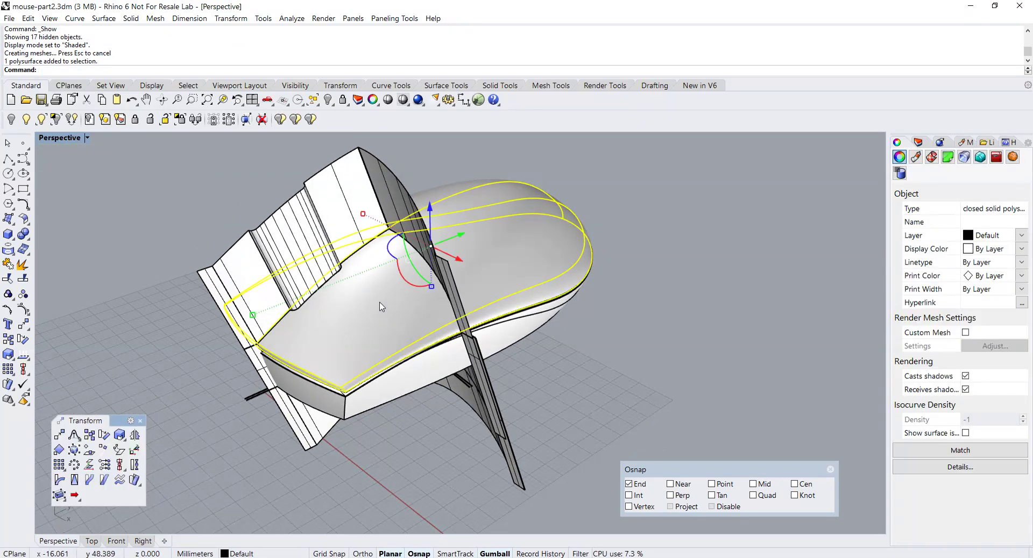
left_click(339, 221, "shift")
right_click_drag(339, 219, 365, 269)
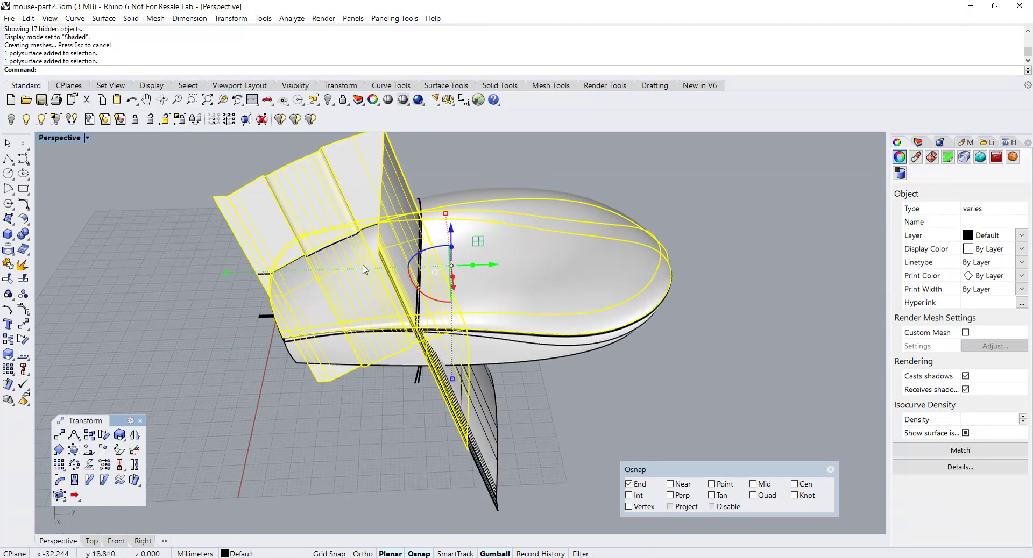
left_click(496, 439, "shift")
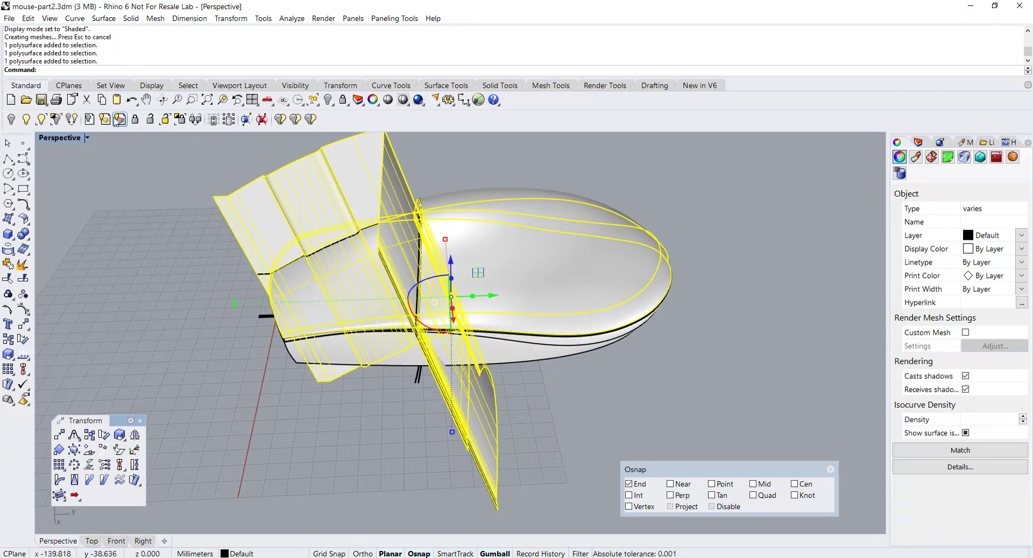
left_click(57, 121)
right_click_drag(154, 185, 261, 256)
key("Escape")
Step: Examine from several angles how the transverse swept surface and the filleted cutting surface cross the upper shell
left_click(466, 359)
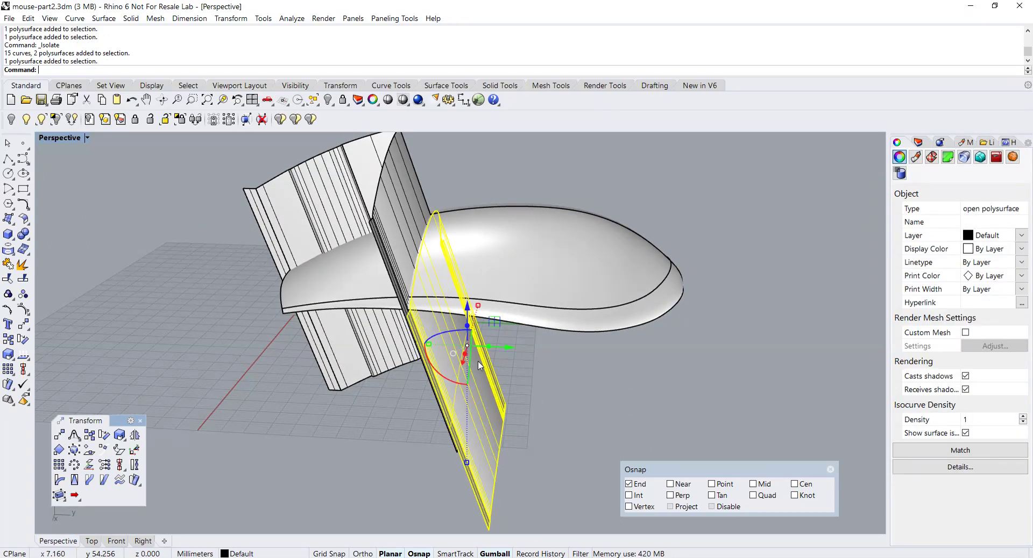
right_click_drag(505, 386, 605, 365)
left_click(606, 367)
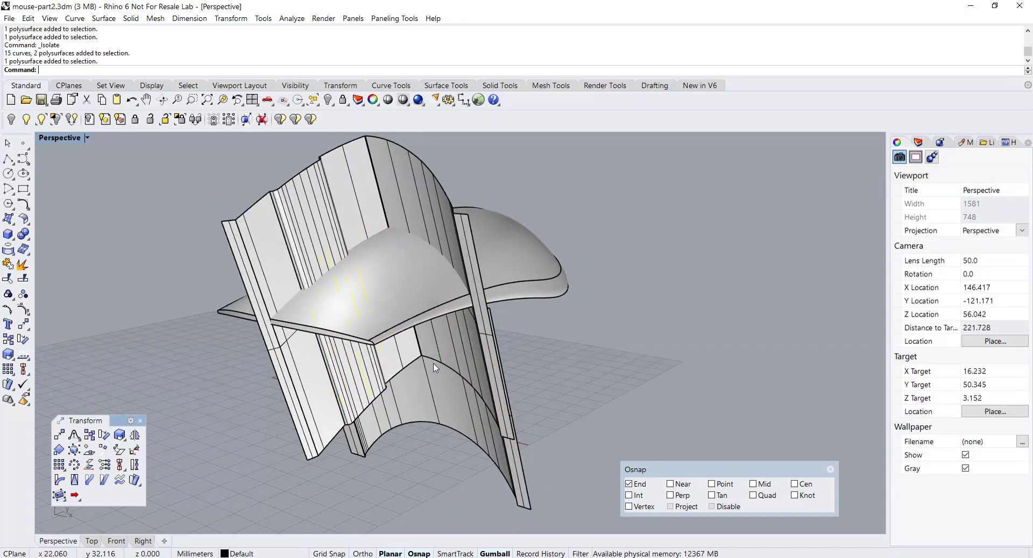
right_click_drag(423, 372, 523, 372)
scroll(555, 330, "up", 6)
scroll(554, 329, "down", 4)
right_click_drag(529, 338, 550, 362, "shift")
right_click_drag(549, 362, 530, 377)
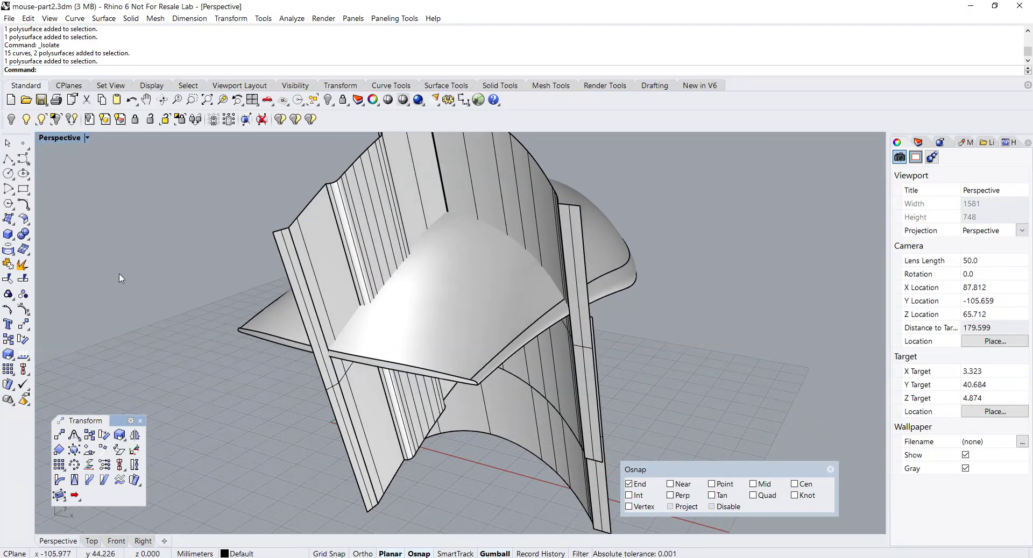
Step: Boolean-split the upper shell with the filleted cutting polysurface, then check the separated button piece
left_click(26, 237)
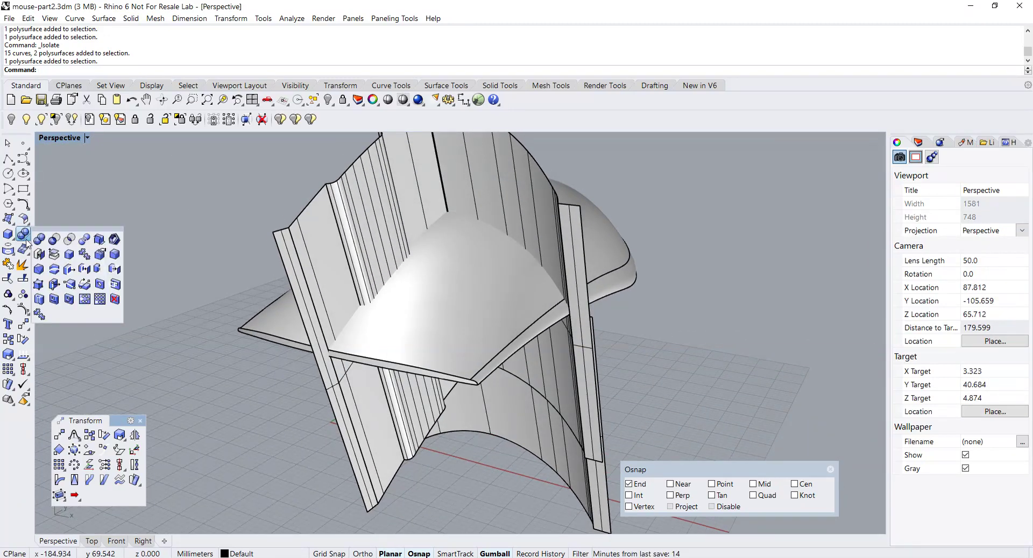
left_click(79, 237)
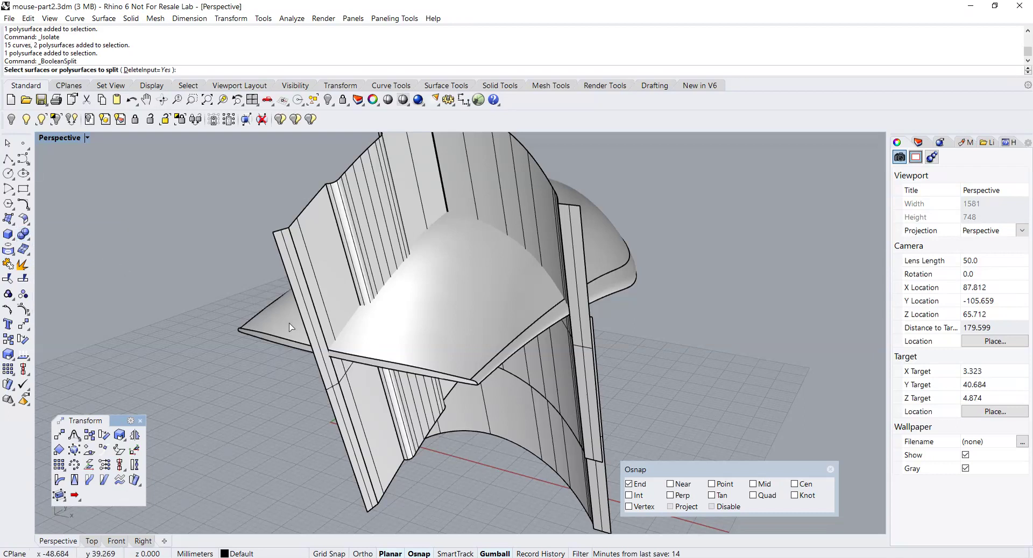
left_click(386, 353)
key("Return")
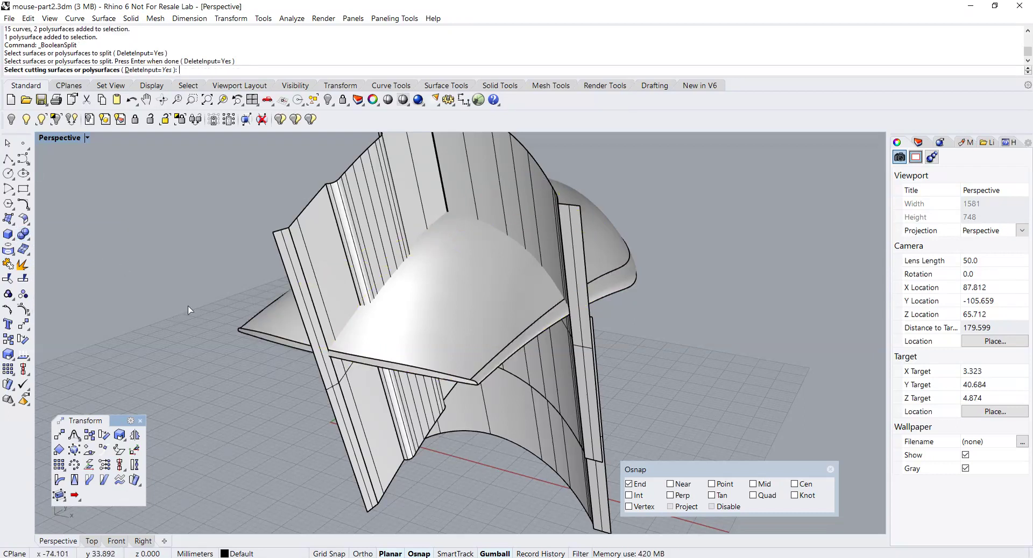
left_click(351, 245)
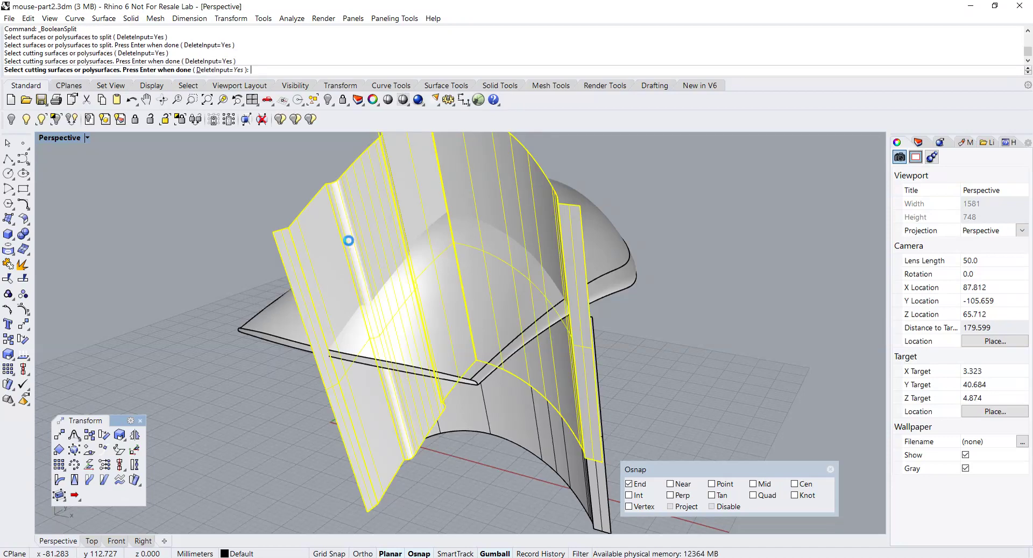
key("Return")
right_click_drag(350, 245, 498, 320)
left_click(443, 292)
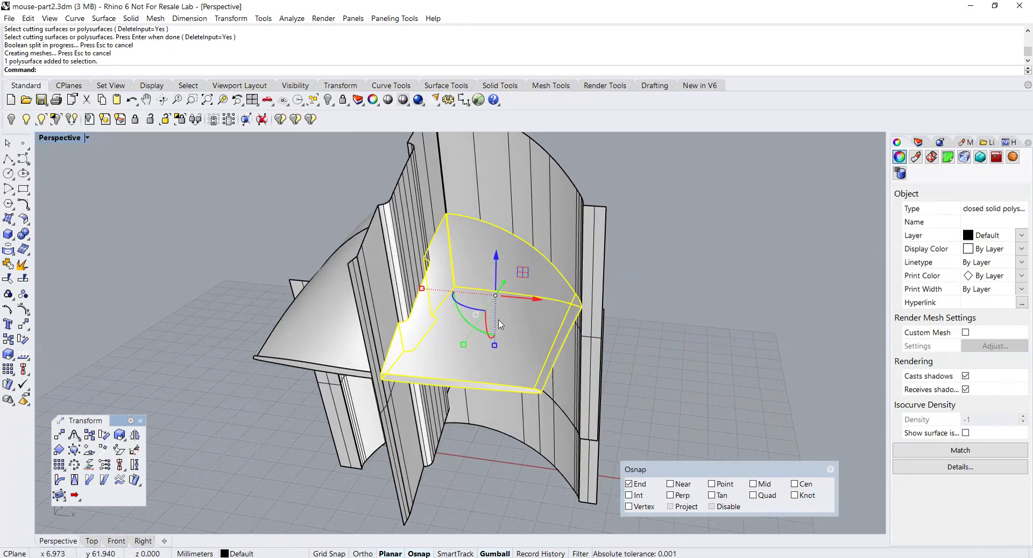
key("Escape")
Step: Hide the filleted cutting polysurface used for the button split
right_click_drag(498, 324, 384, 324)
left_click(370, 282)
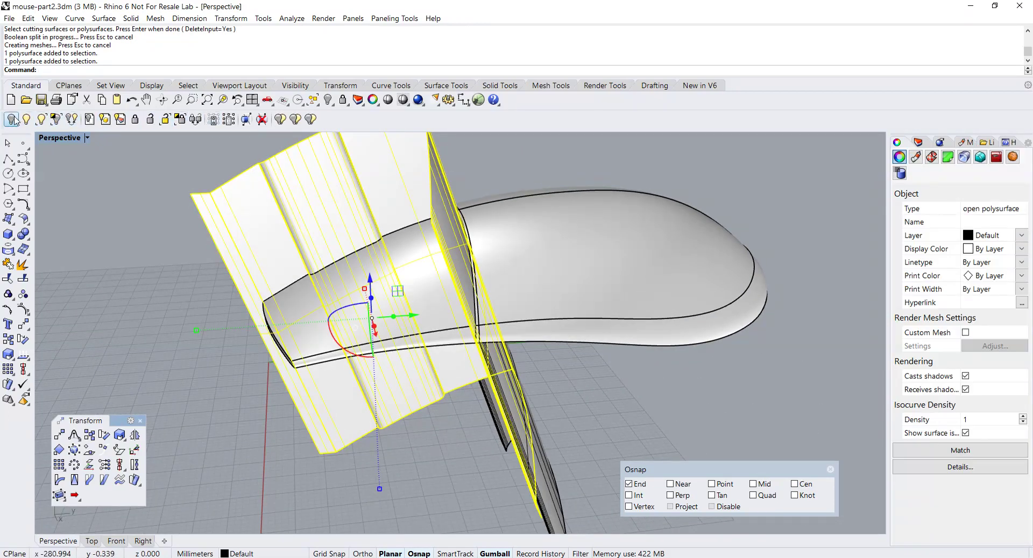
left_click(12, 119)
left_click_drag(275, 227, 300, 235)
right_click_drag(228, 211, 300, 227)
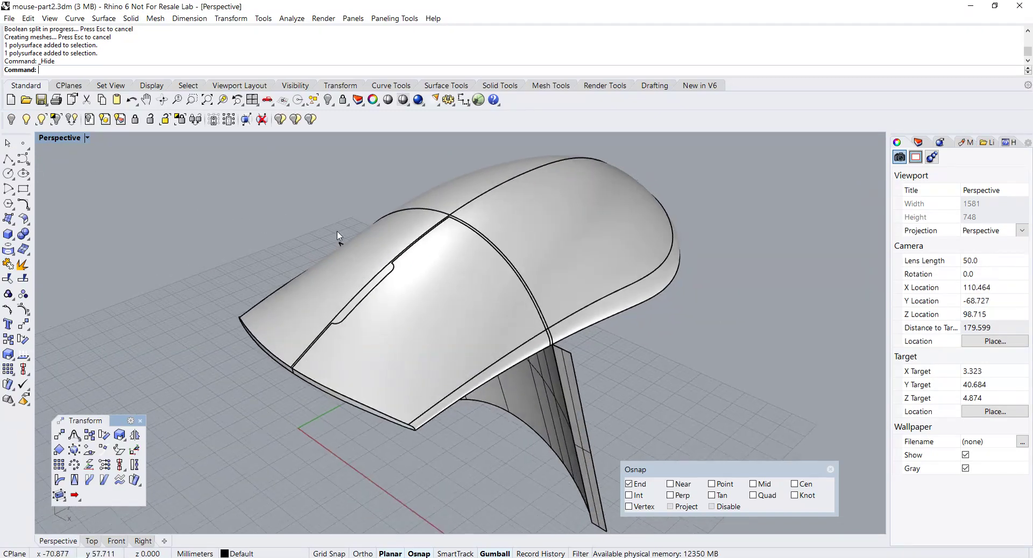
Step: Relocate the transverse swept surface's gumball to its lower outer corner
scroll(395, 232, "up", 2)
right_click_drag(397, 237, 377, 242, "shift")
left_click(534, 393)
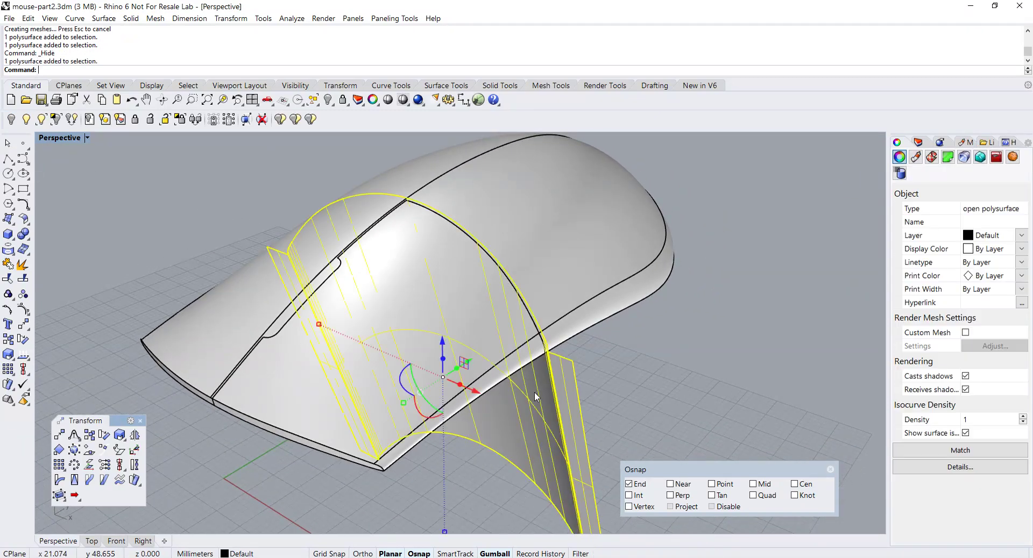
right_click_drag(530, 375, 429, 319)
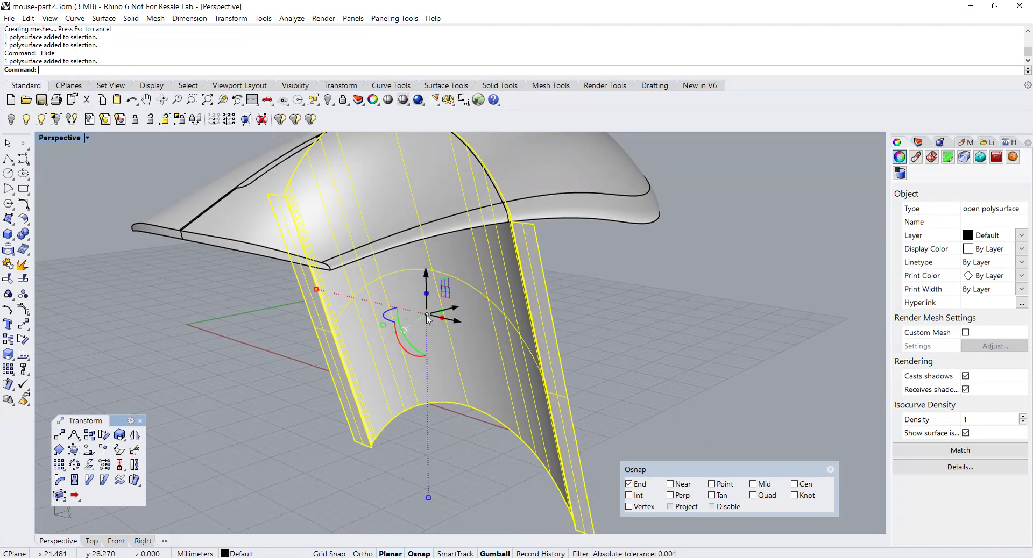
left_click_drag(428, 319, 594, 528, "ctrl")
right_click_drag(596, 526, 555, 382)
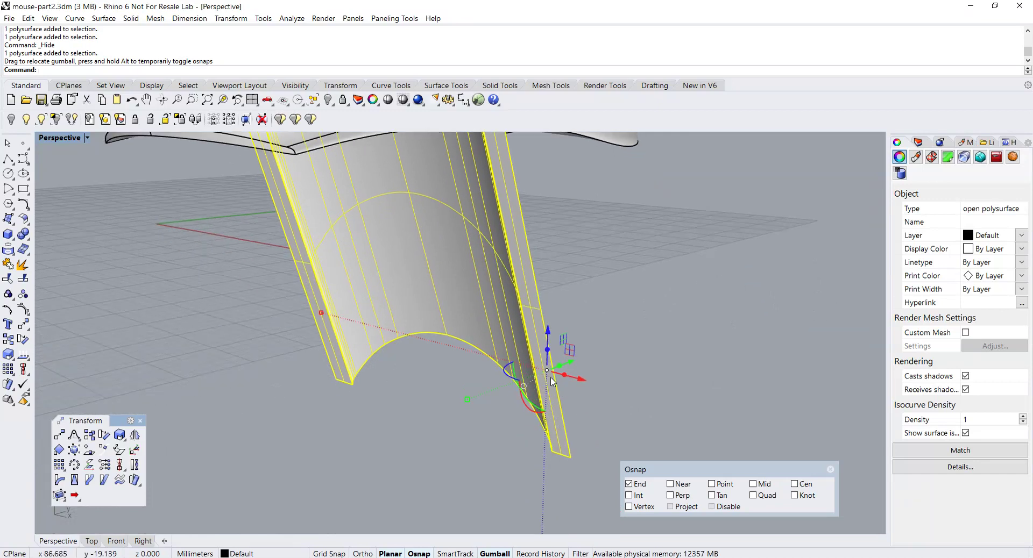
left_click_drag(548, 371, 572, 457, "ctrl")
scroll(586, 432, "down", 2)
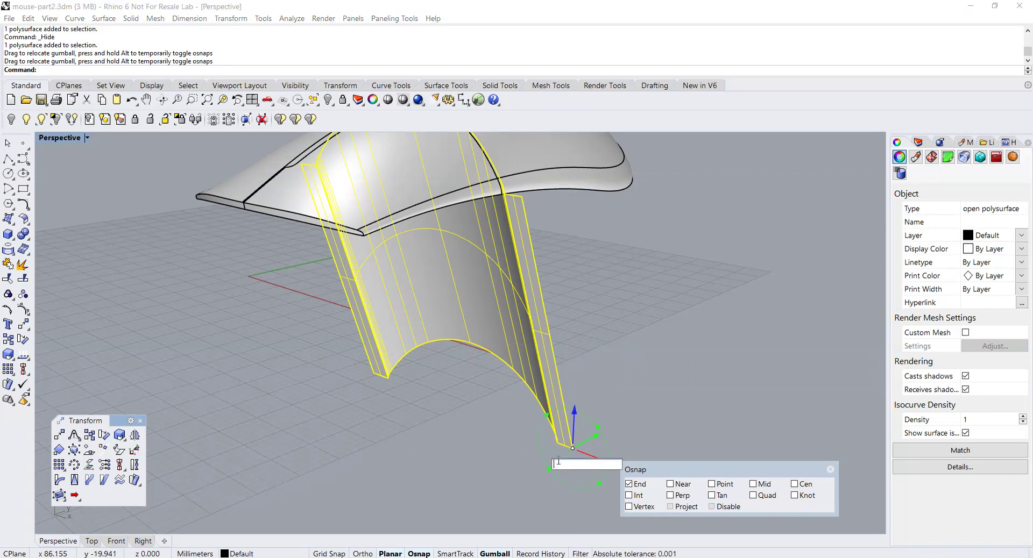
Step: Relocate the transverse swept surface's gumball to its lower outer corner, with the X axis aimed at the upper end of the outer edge
left_click(550, 465)
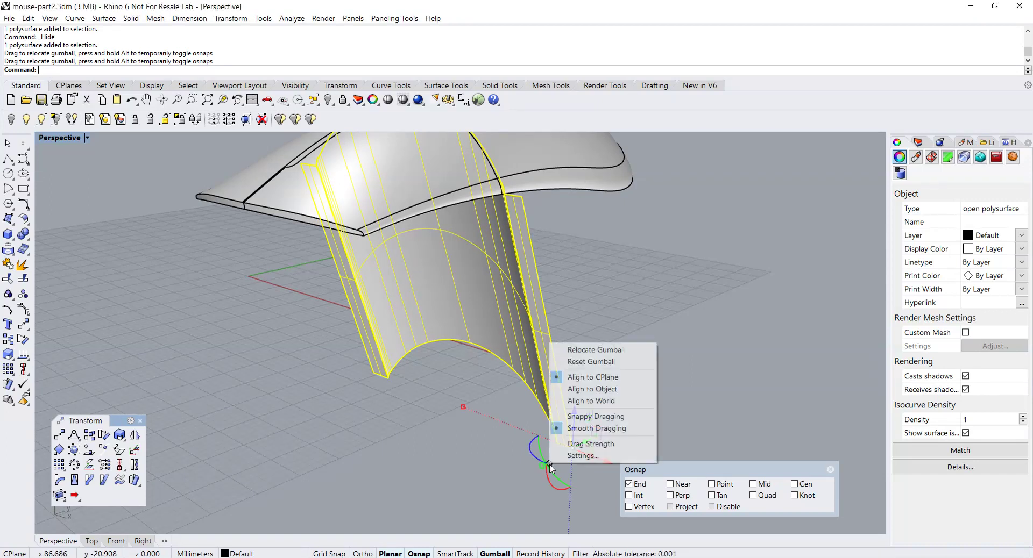
left_click(590, 350)
left_click(573, 448)
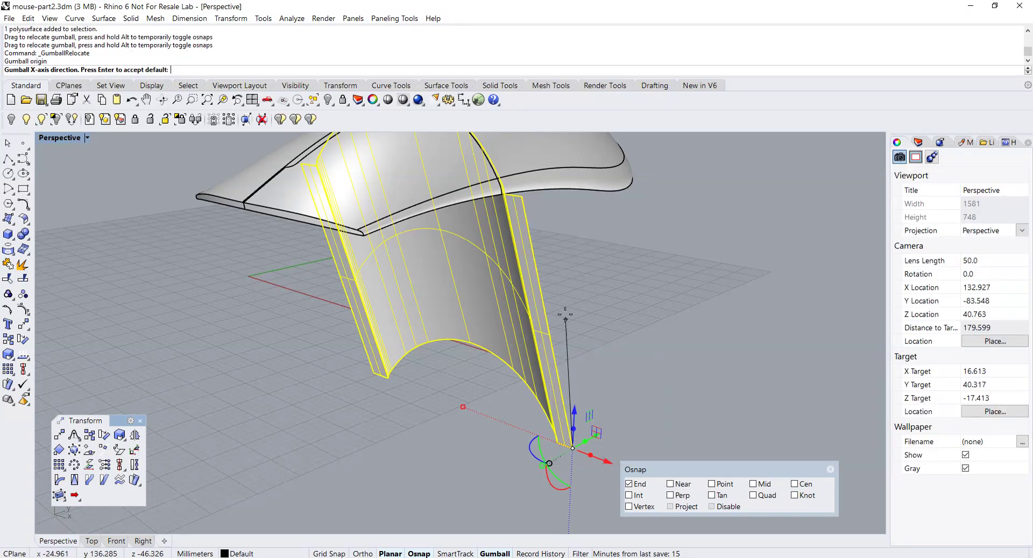
right_click_drag(566, 324, 564, 340, "shift")
left_click(518, 215)
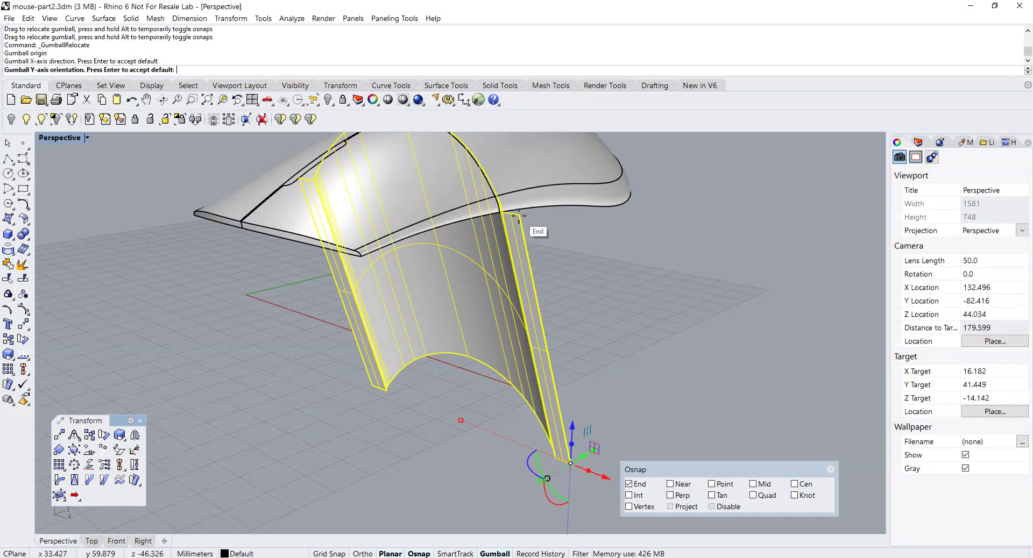
key("Return")
Step: Move the transverse swept surface up along its own sloping edge so that it passes through the upper shell
left_click(584, 350)
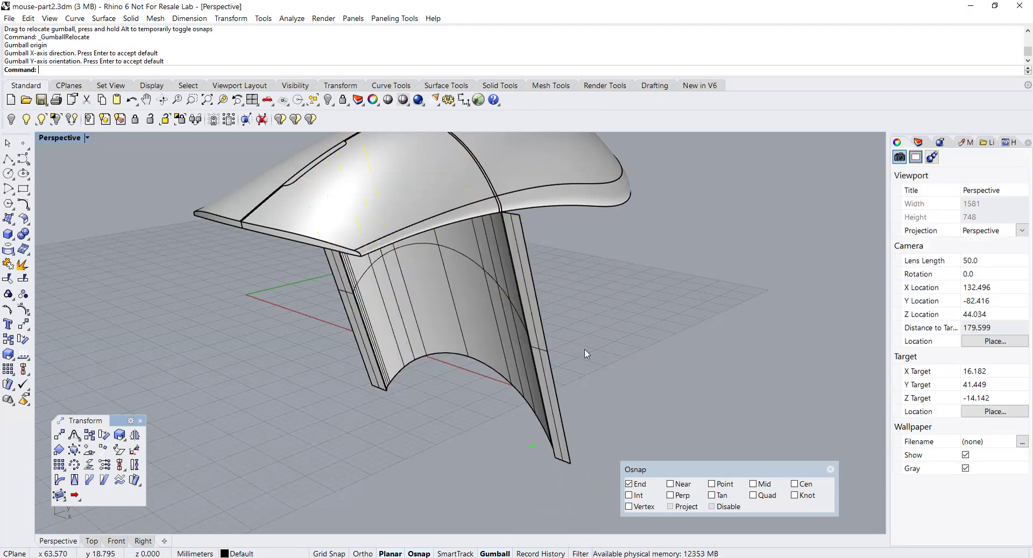
left_click(549, 364)
left_click_drag(579, 457, 567, 303)
scroll(593, 282, "down", 4)
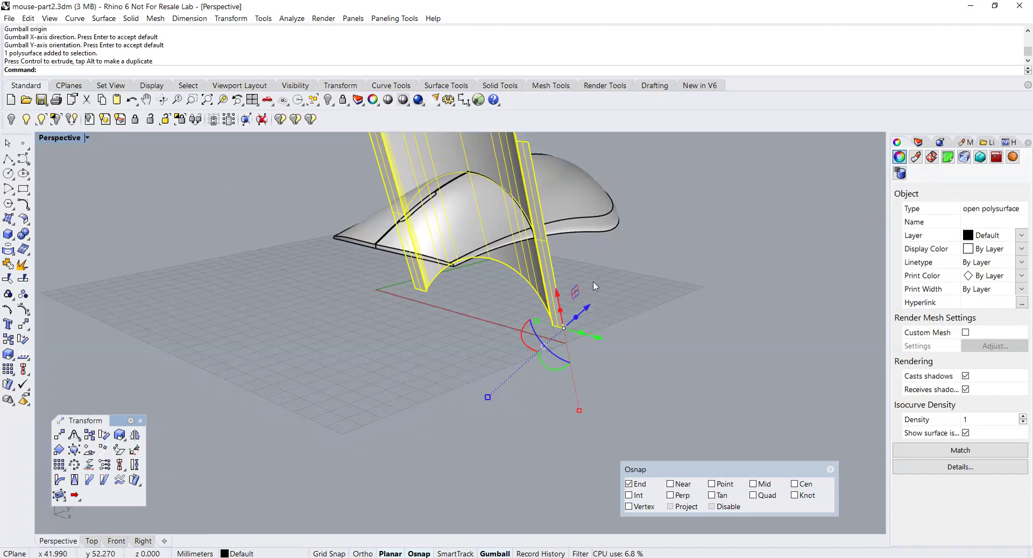
left_click(593, 281)
right_click_drag(584, 280, 488, 338)
Step: Check the naked edges of the transverse swept polysurface with Edge Analysis, then close the analysis
left_click(466, 323)
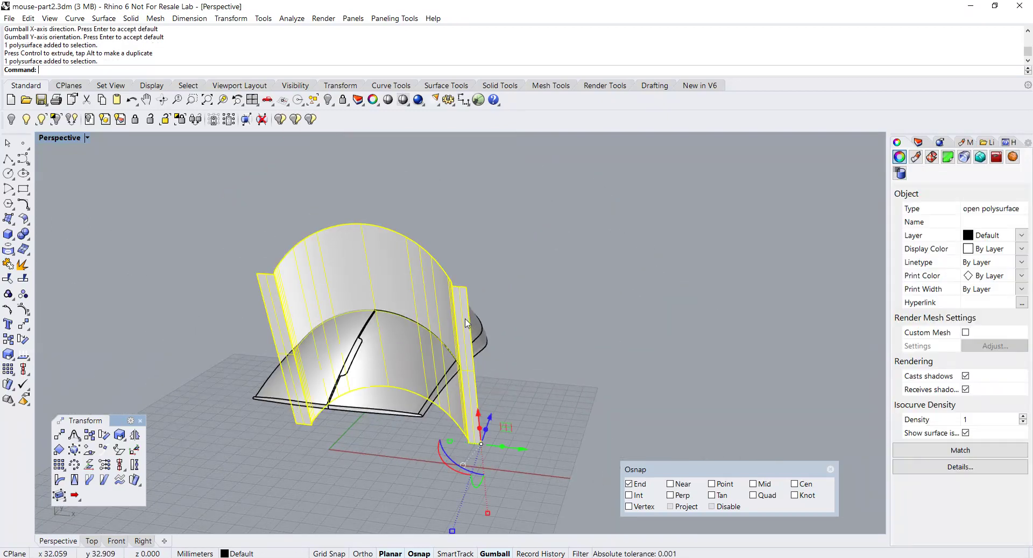
left_click(292, 19)
mouse_move(350, 163)
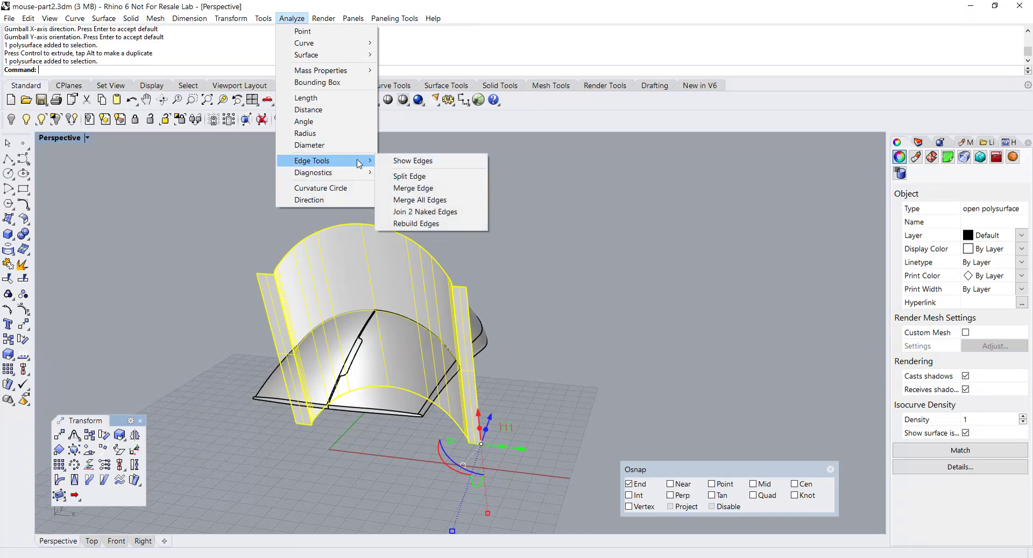
left_click(391, 162)
right_click_drag(380, 217, 559, 342)
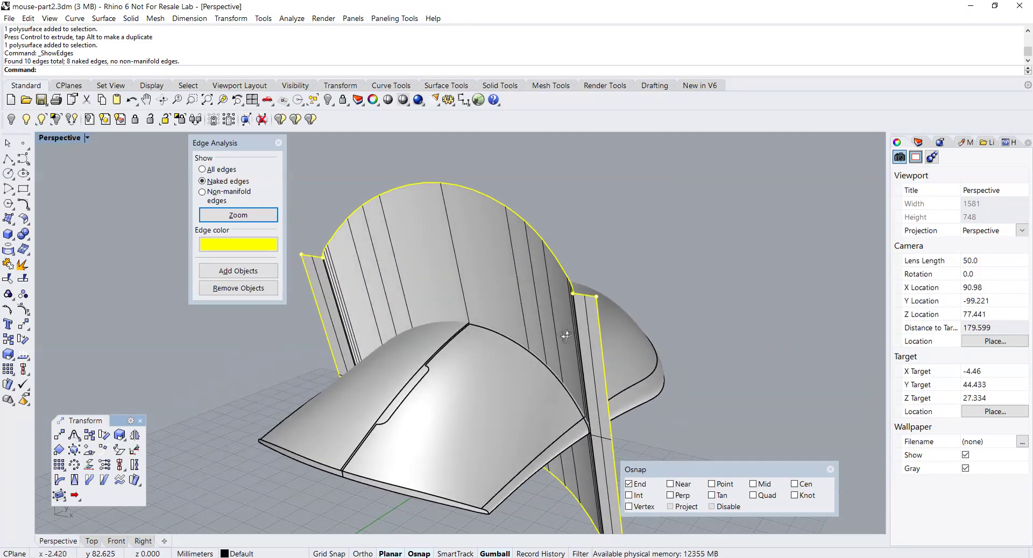
scroll(560, 339, "up", 4)
scroll(565, 393, "down", 4)
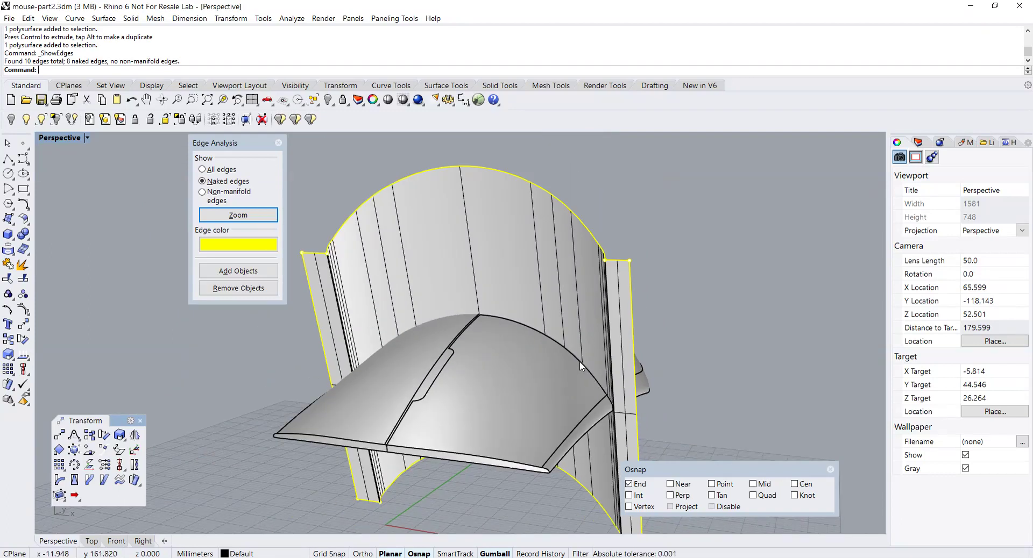
left_click(278, 143)
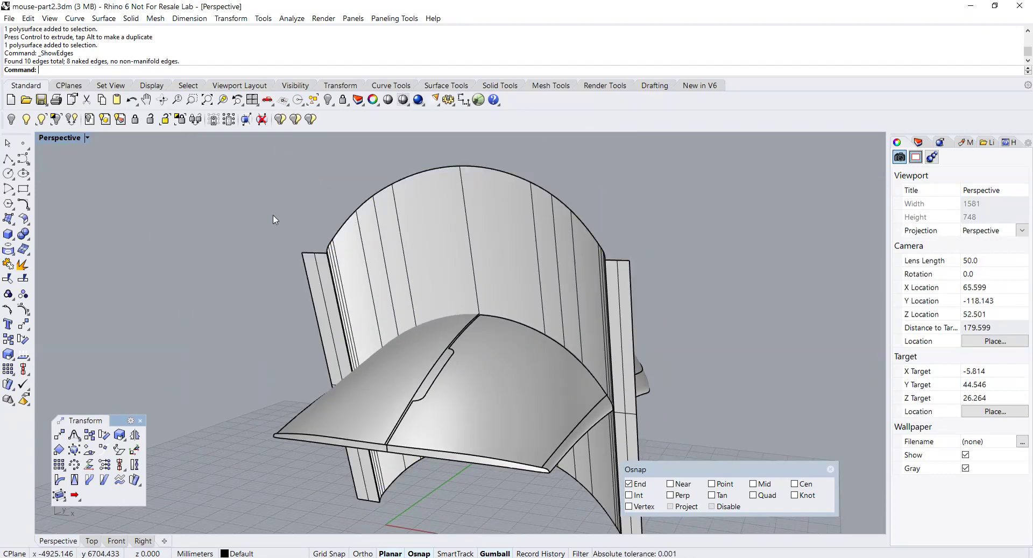
left_click(23, 235)
left_click(84, 242)
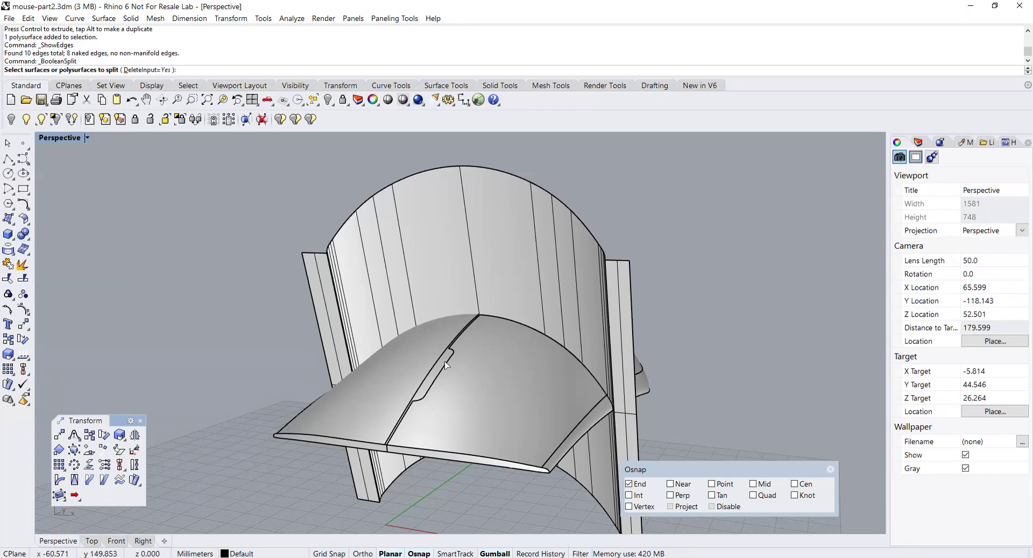
left_click(488, 393)
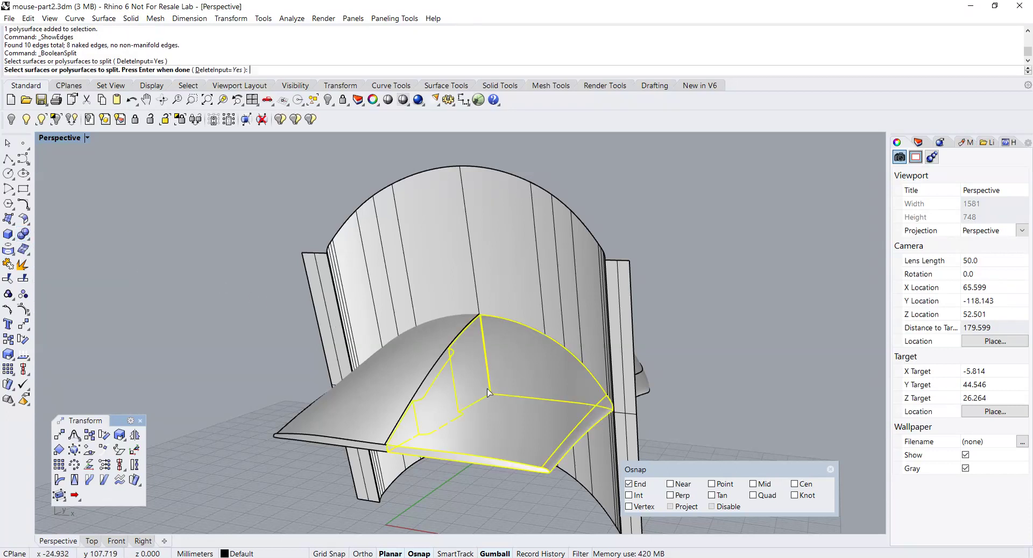
left_click(411, 371)
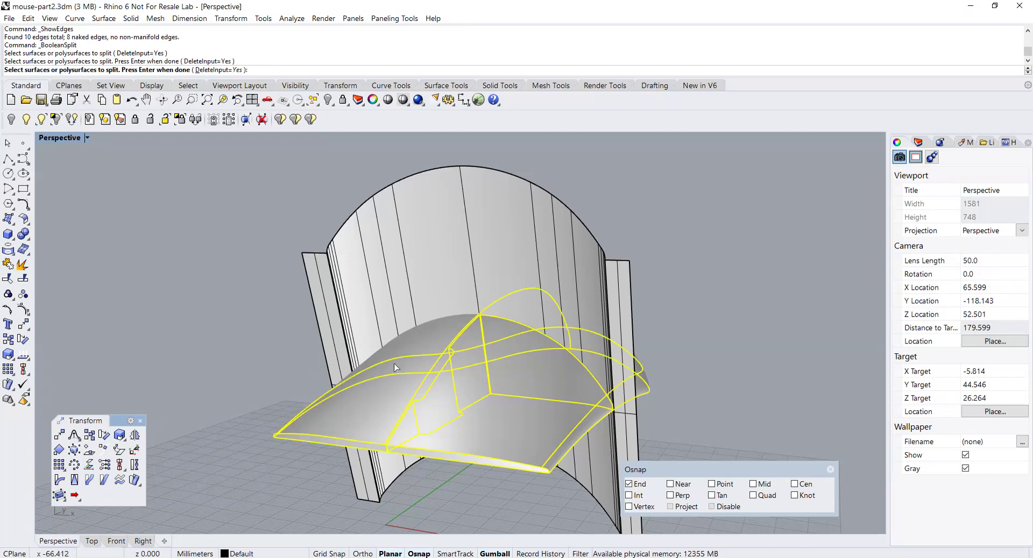
key("Return")
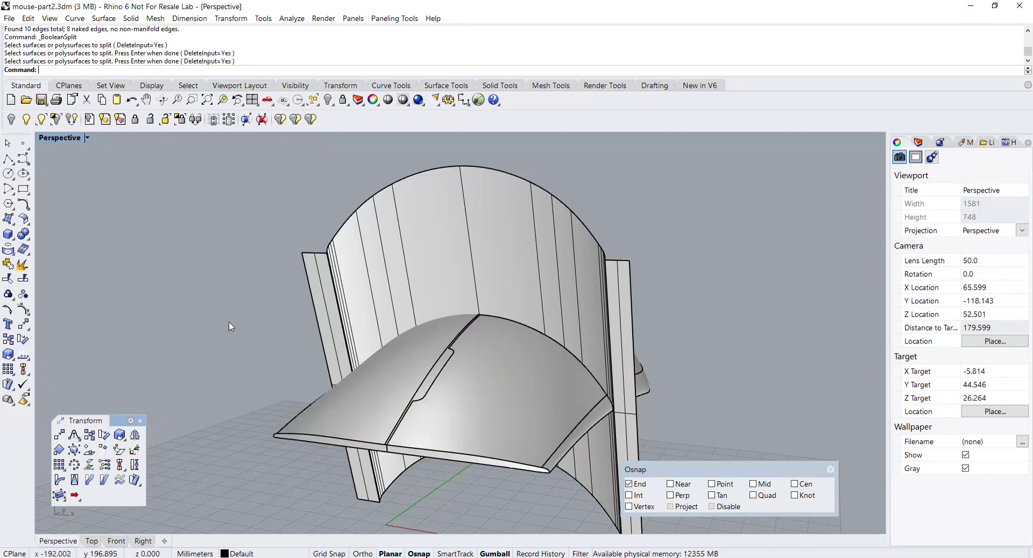
Step: Boolean-split the larger upper shell piece with the transverse swept polysurface to separate the front button area from the rear cover
key("Return")
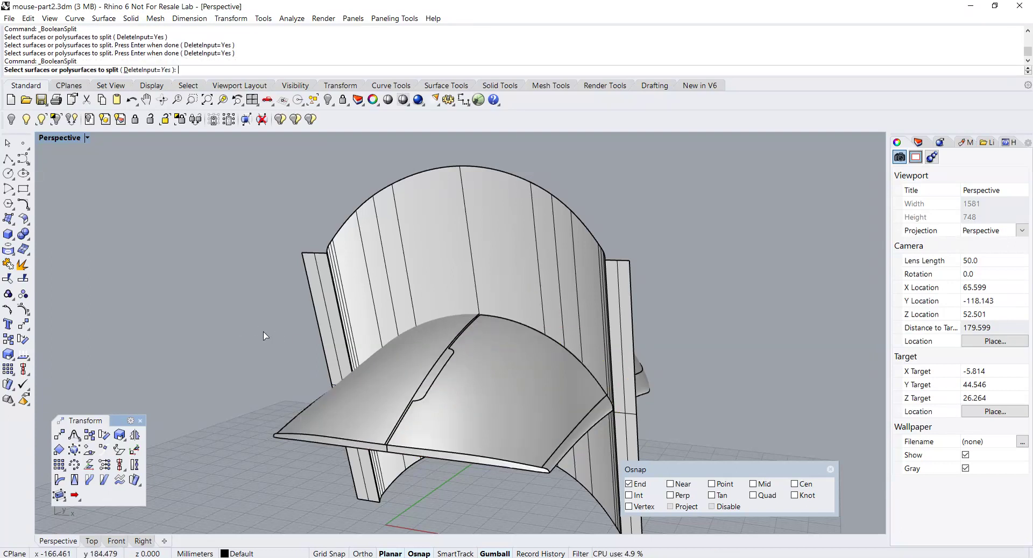
left_click(390, 387)
key("Return")
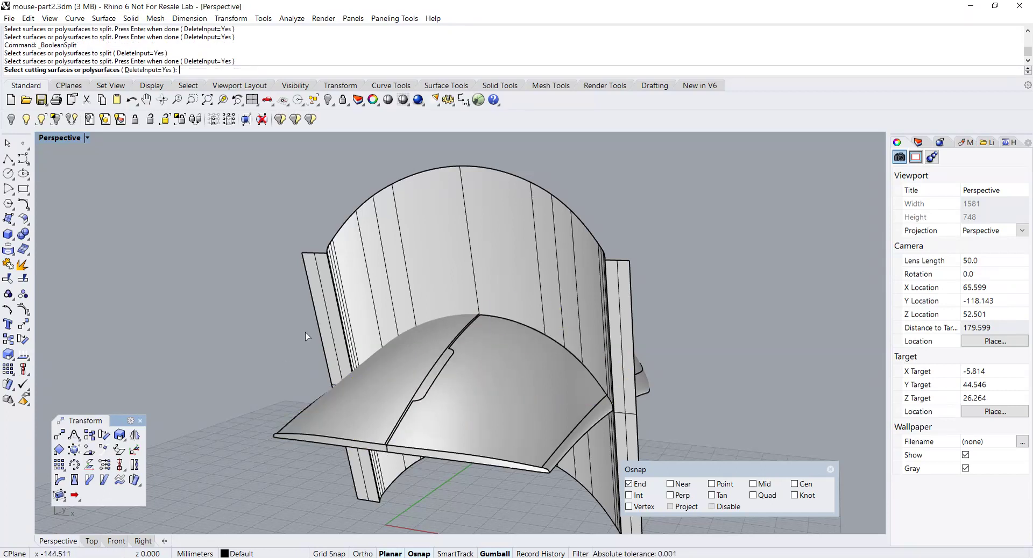
left_click(360, 319)
key("Return")
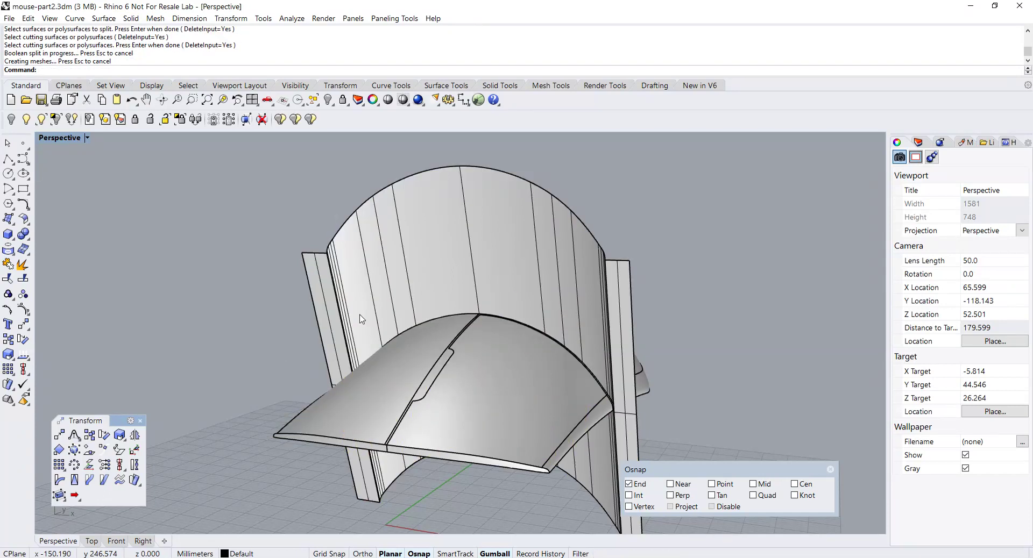
Step: Delete the separated front piece opposite the finished button, along with the transverse swept cutting surface
right_click_drag(360, 319, 411, 382)
left_click(410, 364)
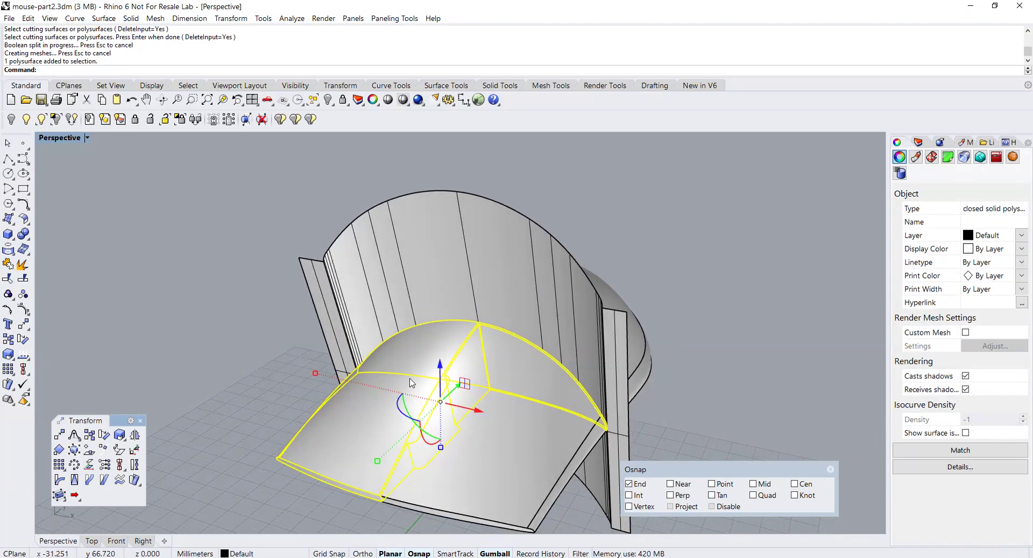
key("Delete")
left_click(429, 260)
key("Delete")
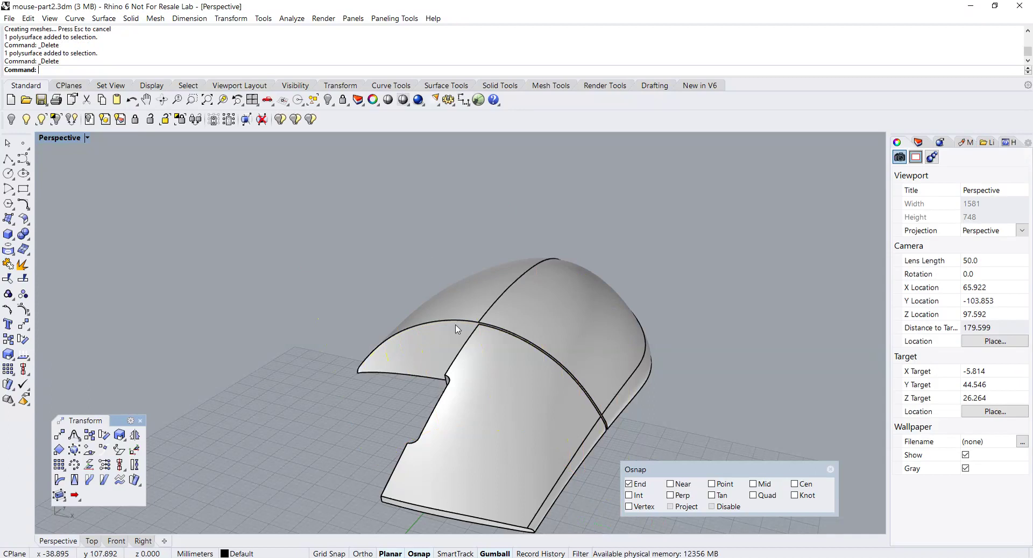
Step: Mirror a copy of the remaining button across the mouse's lengthwise centre line with Grid Snap enabled
left_click(498, 395)
right_click_drag(500, 399, 502, 321, "shift")
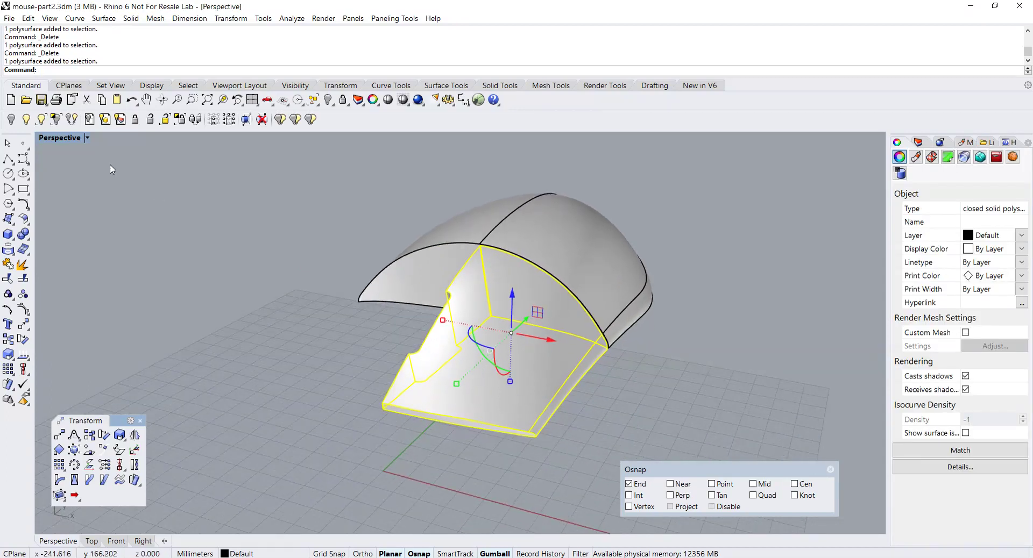
double_click(60, 138)
scroll(180, 231, "down", 3)
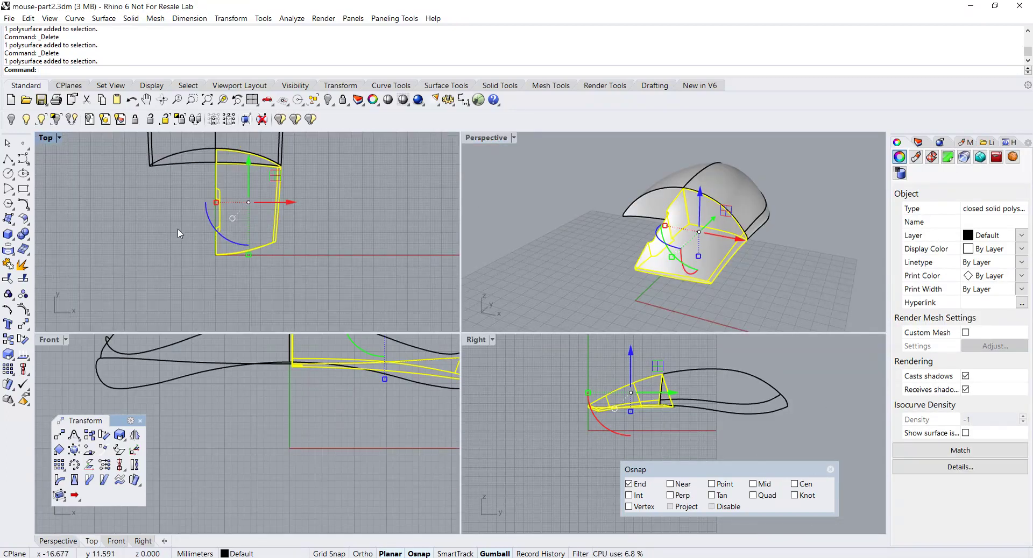
left_click(24, 325)
left_click(114, 344)
scroll(237, 248, "up", 4)
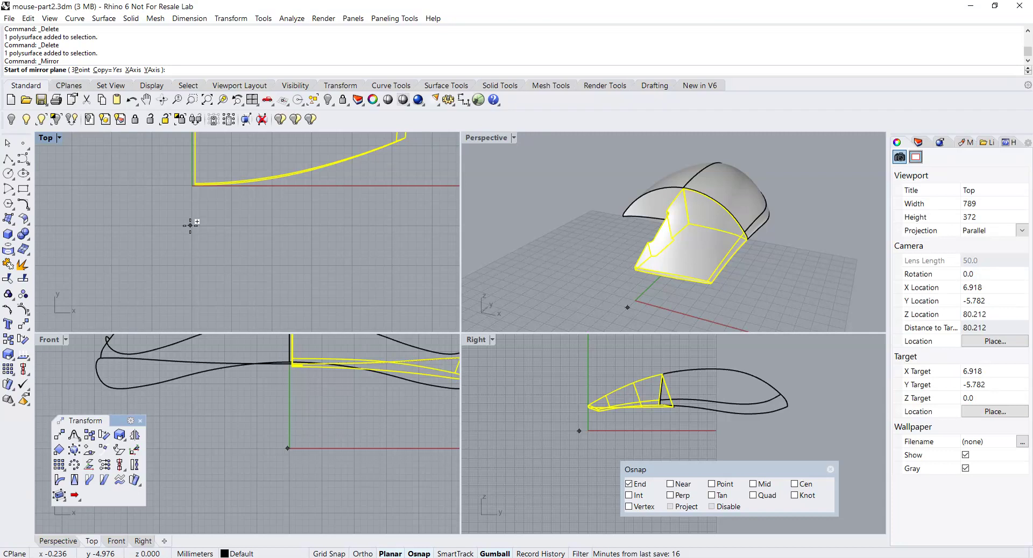
left_click(329, 553)
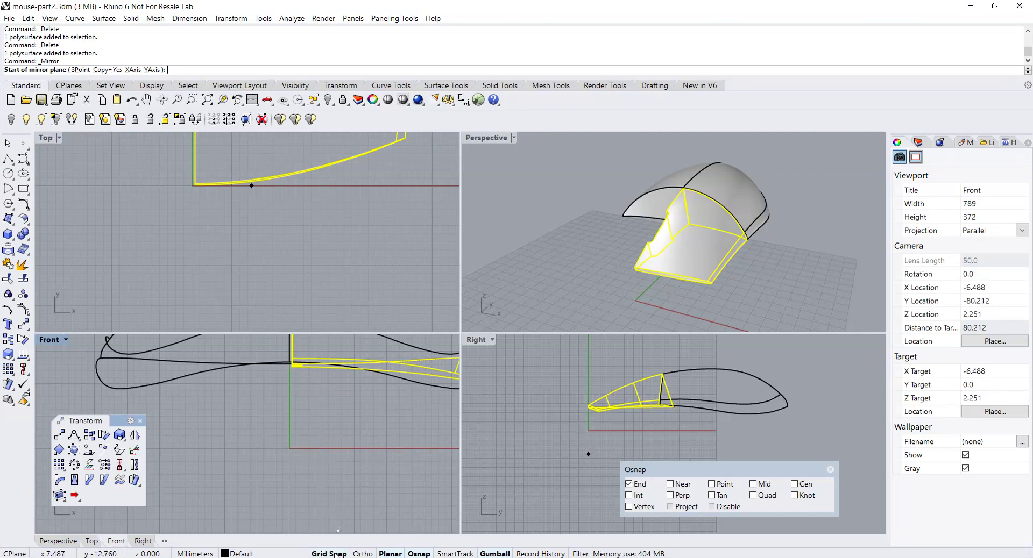
left_click(191, 225)
left_click(192, 239)
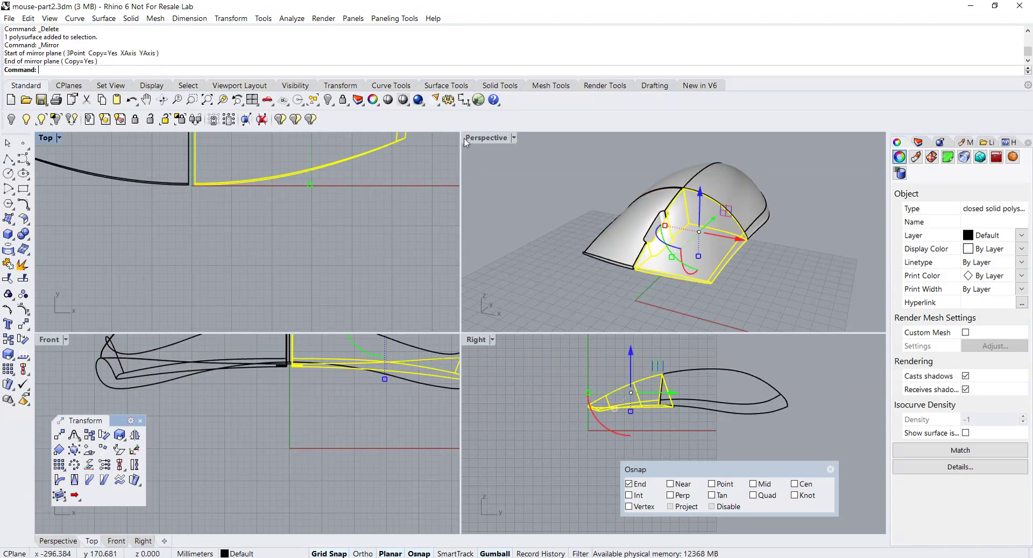
double_click(466, 141)
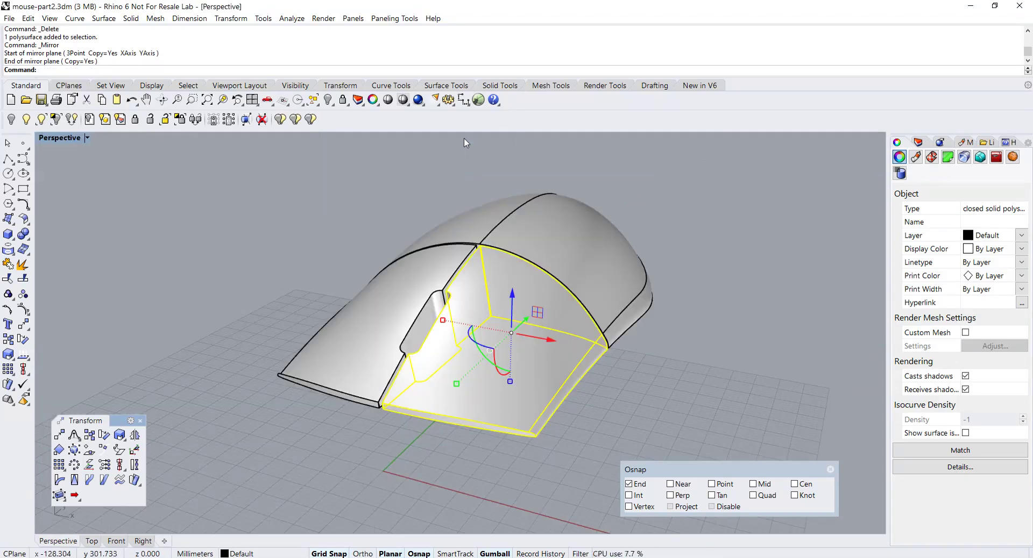
key("Escape")
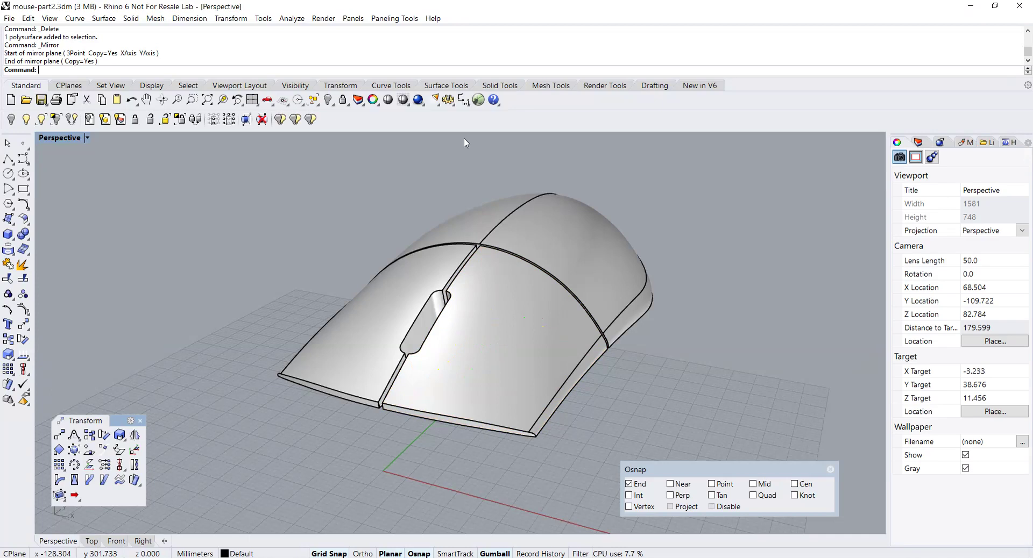
right_click_drag(475, 239, 407, 259)
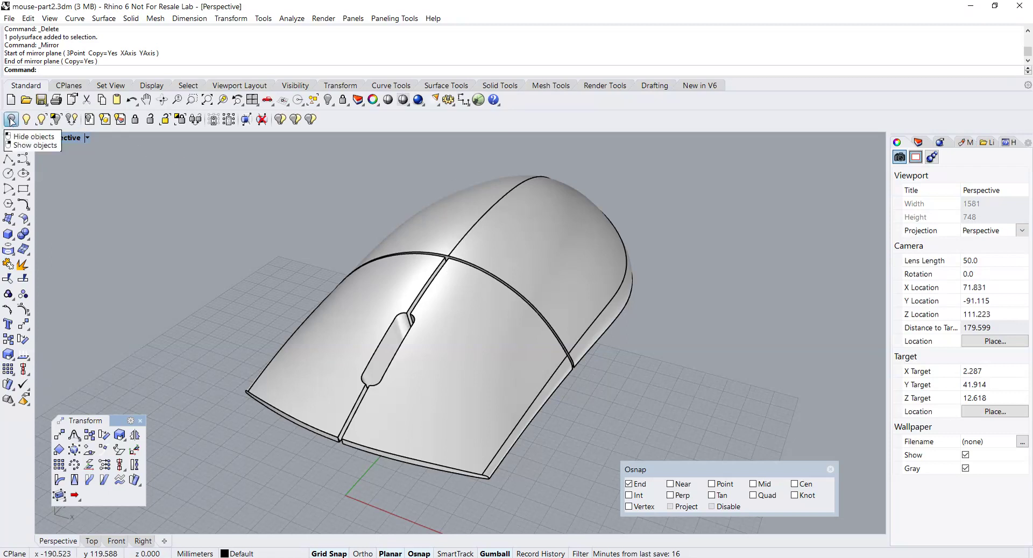
Step: Show all hidden objects and delete the filleted cutting polysurface used for the button split
left_click(14, 118)
left_click(386, 284)
key("Delete")
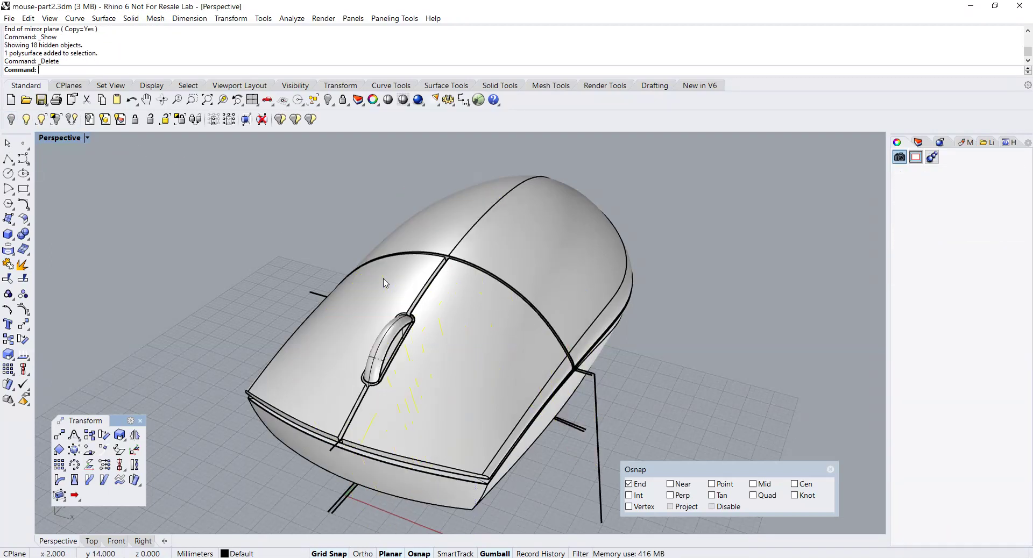
Step: Isolate the two buttons, the scroll wheel, the lower body and the rear cover from the remaining curves
right_click_drag(385, 284, 406, 302)
left_click(368, 333)
left_click(321, 340, "shift")
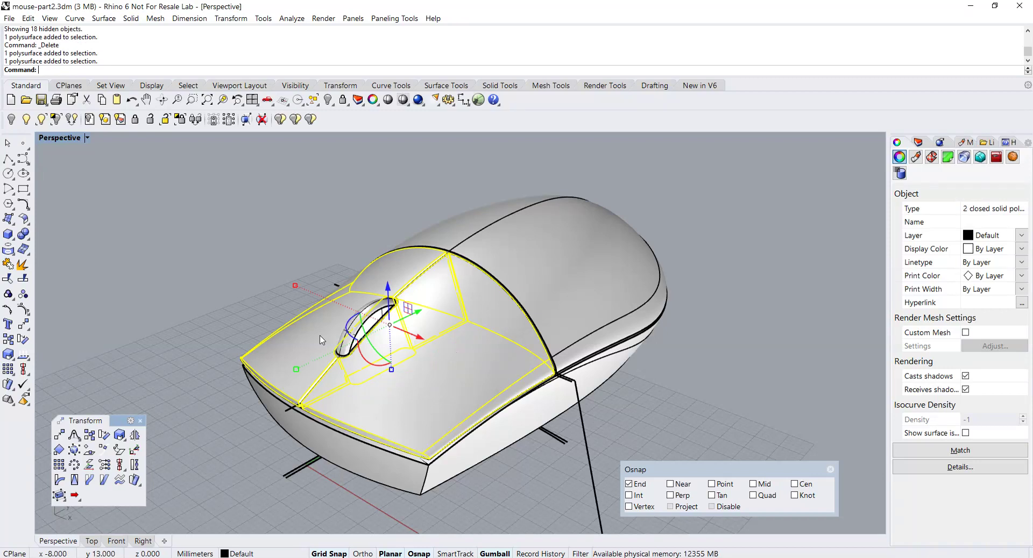
left_click(347, 340, "shift")
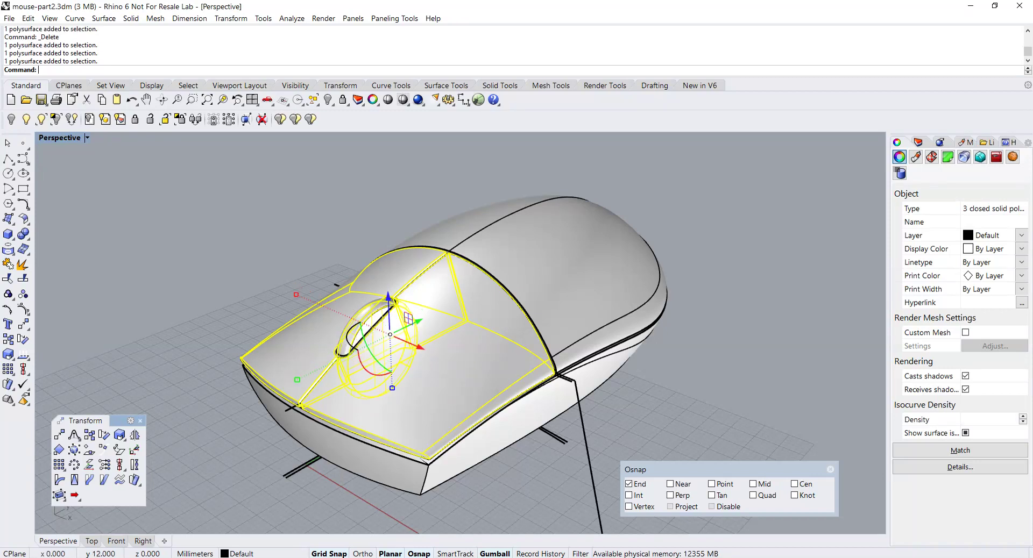
left_click(375, 462, "shift")
left_click(557, 290, "shift")
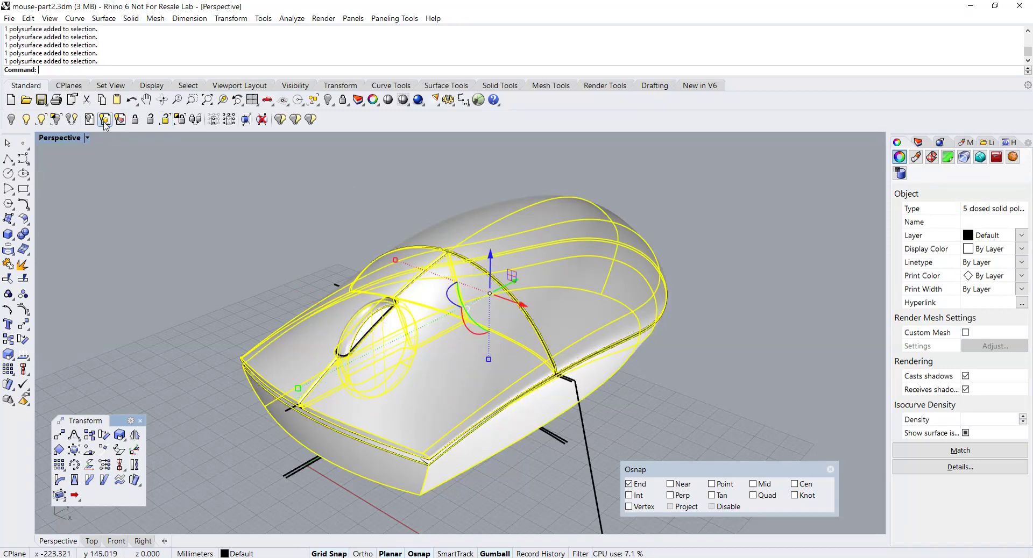
left_click(58, 122)
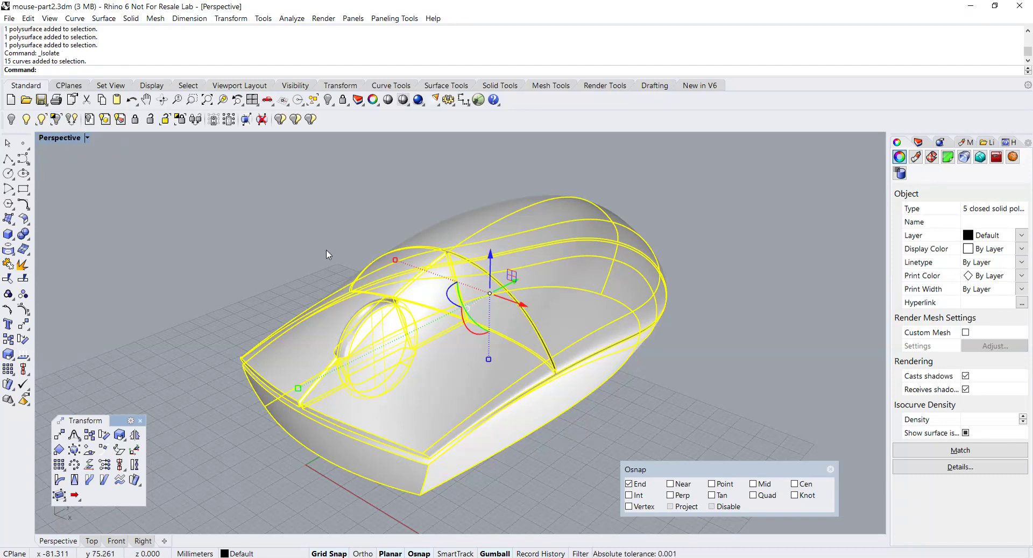
Step: Examine the assembled mouse from several angles, including the seams around the buttons, scroll wheel, rear cover and lower body
left_click(326, 251)
right_click_drag(361, 268, 273, 229)
scroll(355, 266, "down", 2)
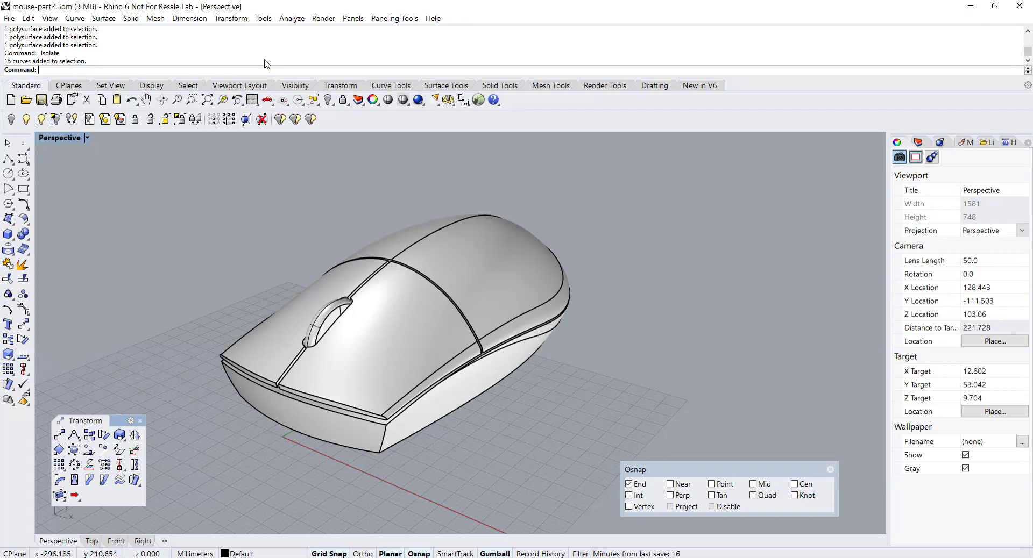
right_click_drag(294, 233, 333, 245)
scroll(345, 271, "up", 2)
scroll(332, 245, "down", 1)
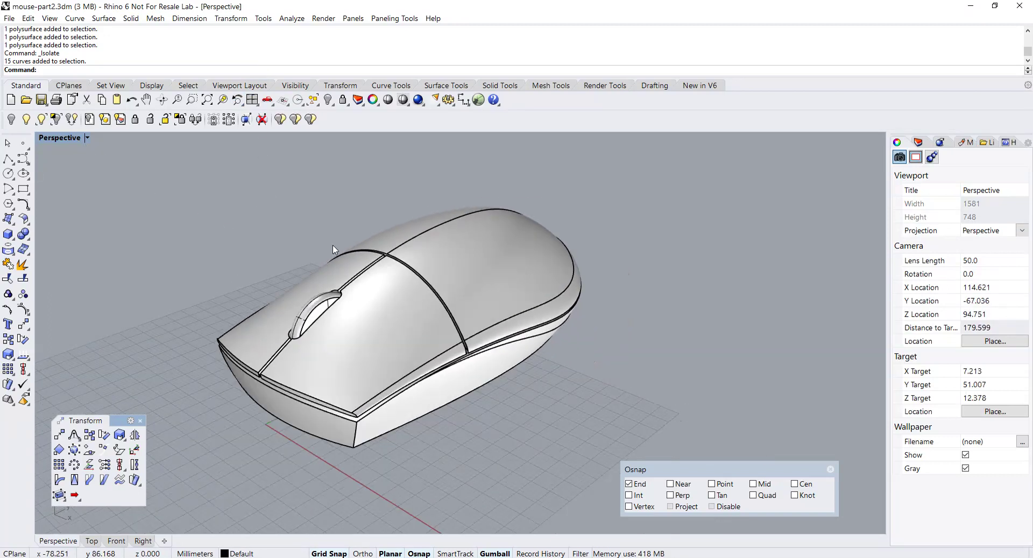
scroll(342, 252, "down", 1)
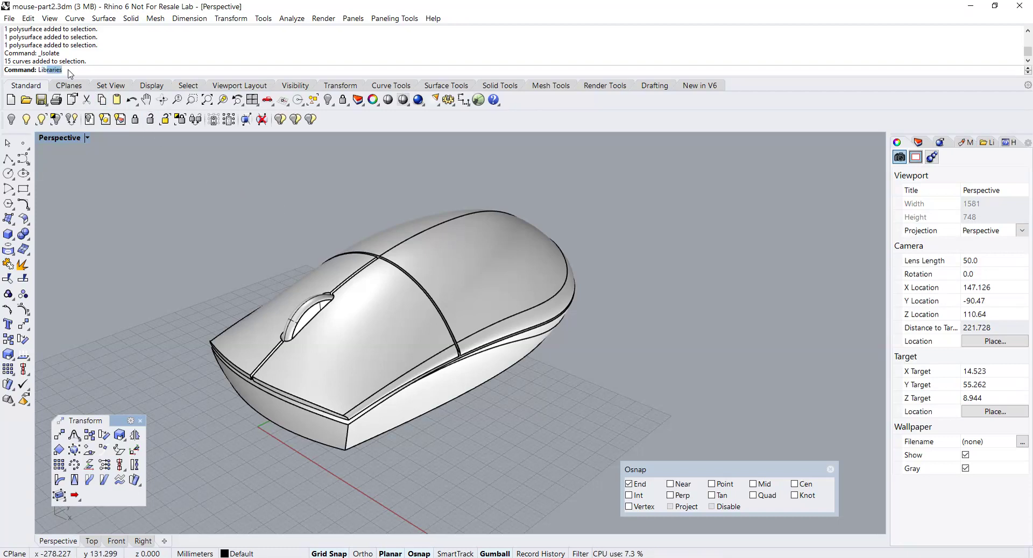
Step: Open the render content Libraries and set the Perspective viewport to Rendered display mode
key("Return")
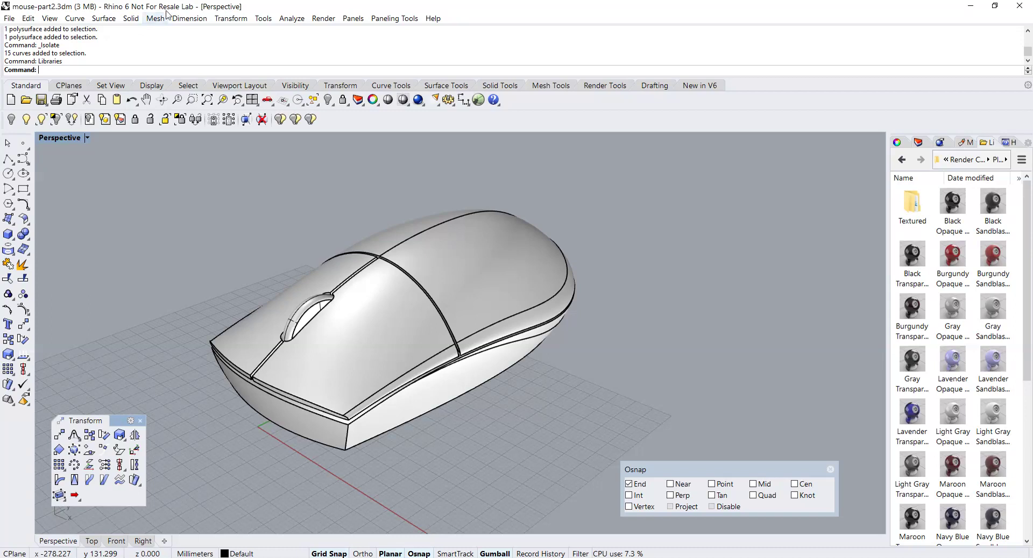
left_click(64, 139)
left_click(83, 191)
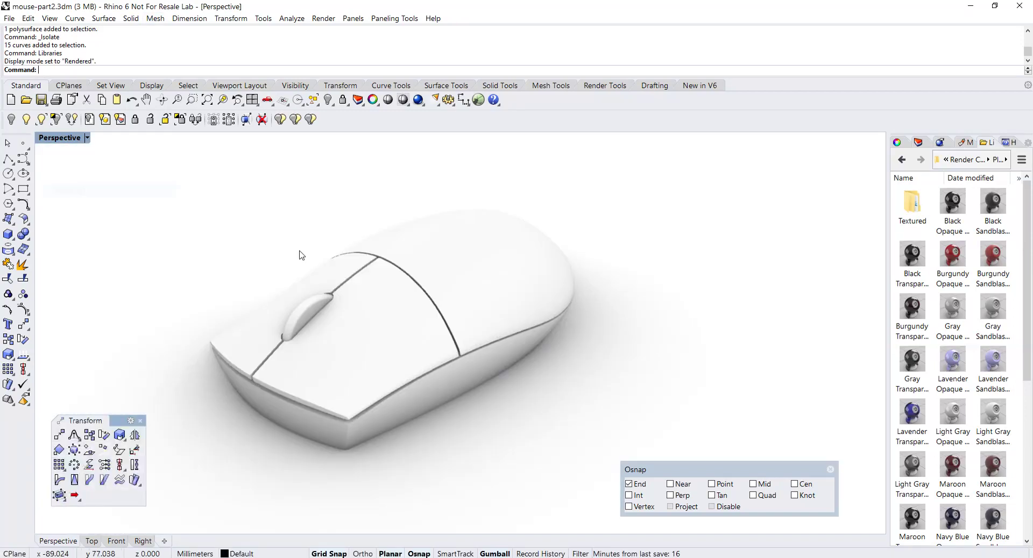
Step: Apply the Black Opaque plastic material to both mouse buttons, the rear cover and the lower body
left_click_drag(952, 207, 375, 325)
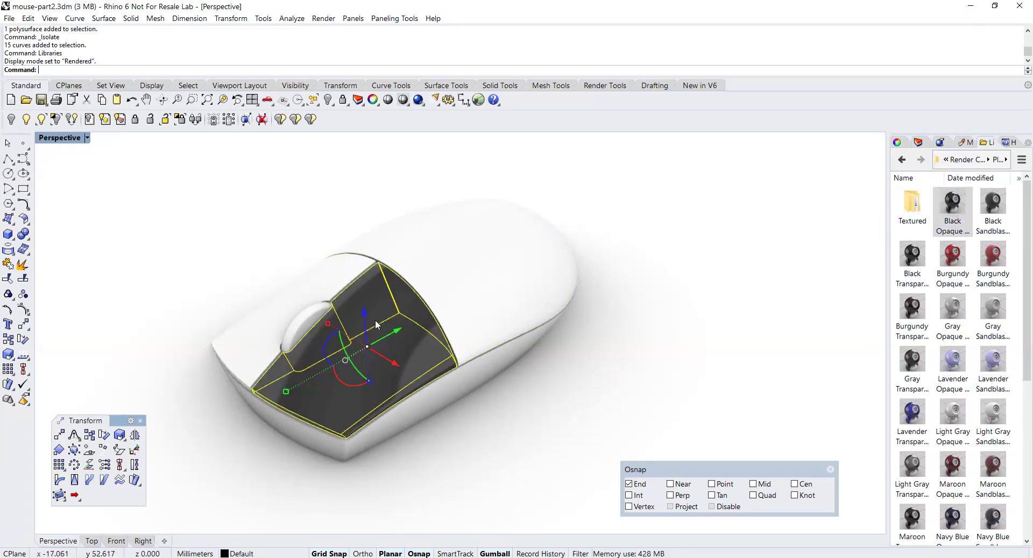
left_click_drag(581, 253, 259, 329)
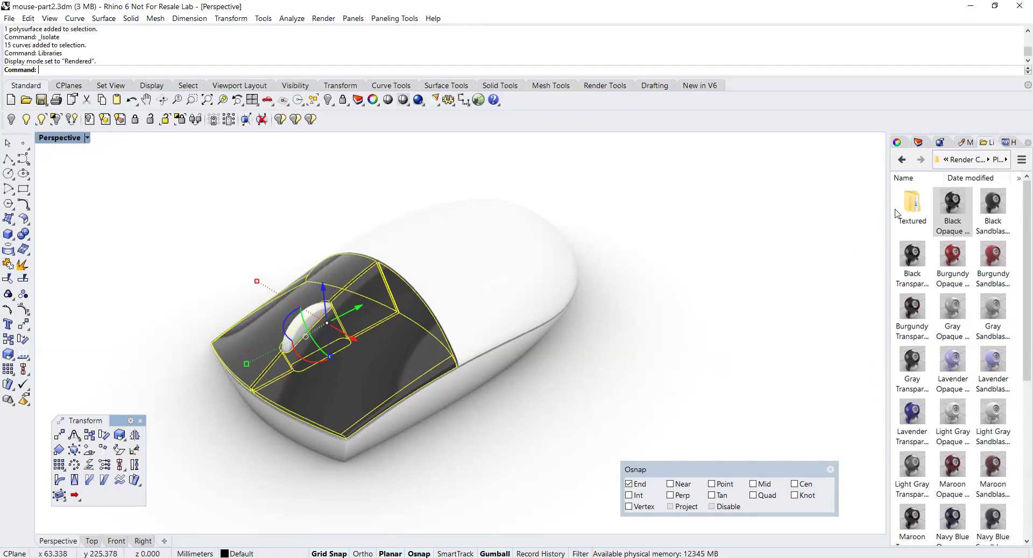
left_click(527, 295, "shift")
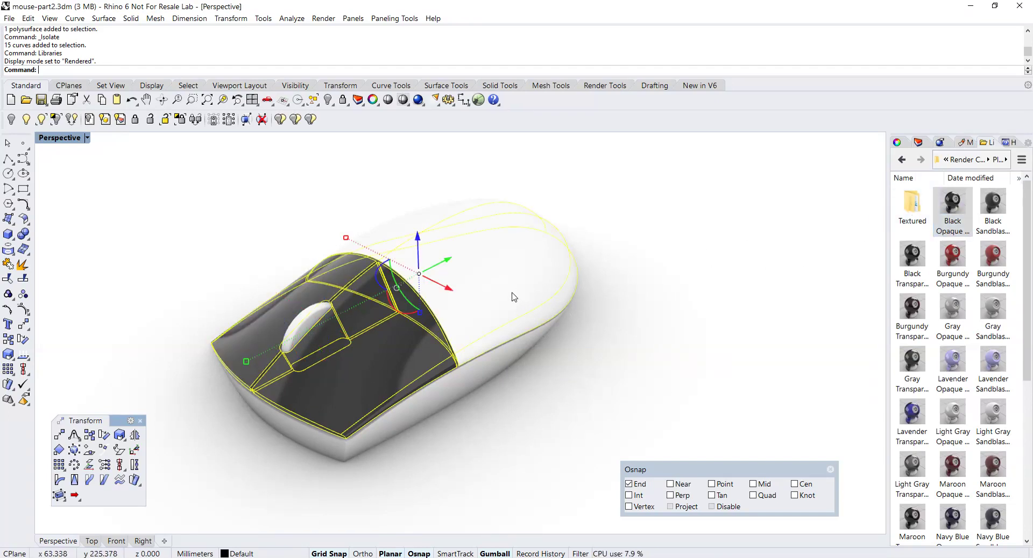
left_click_drag(512, 294, 512, 293)
left_click(506, 355)
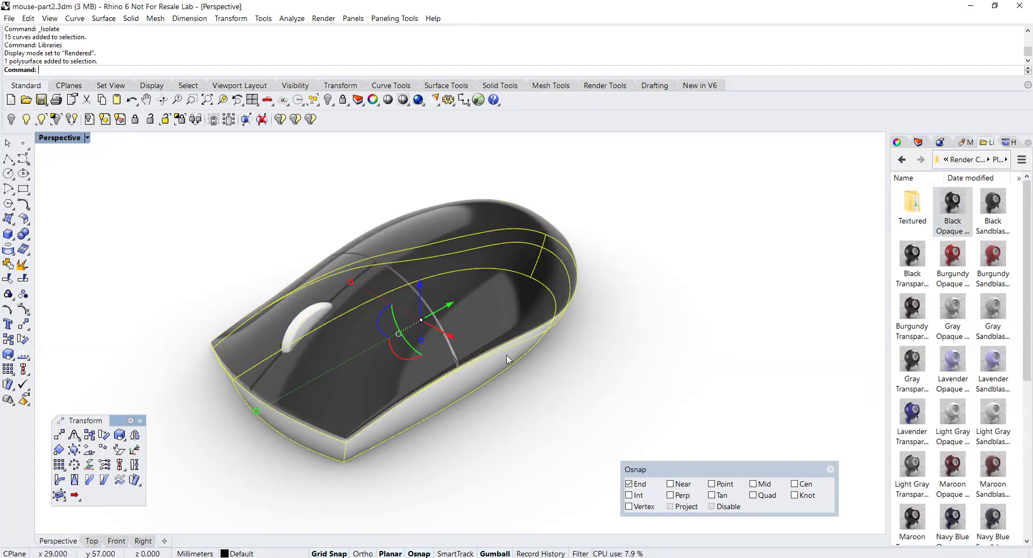
left_click(957, 203)
mouse_move(483, 386)
right_mouse_down()
mouse_move(511, 388)
mouse_move(612, 340)
mouse_move(588, 357)
mouse_move(512, 366)
mouse_move(599, 369)
mouse_move(606, 381)
right_mouse_up()
key("Escape")
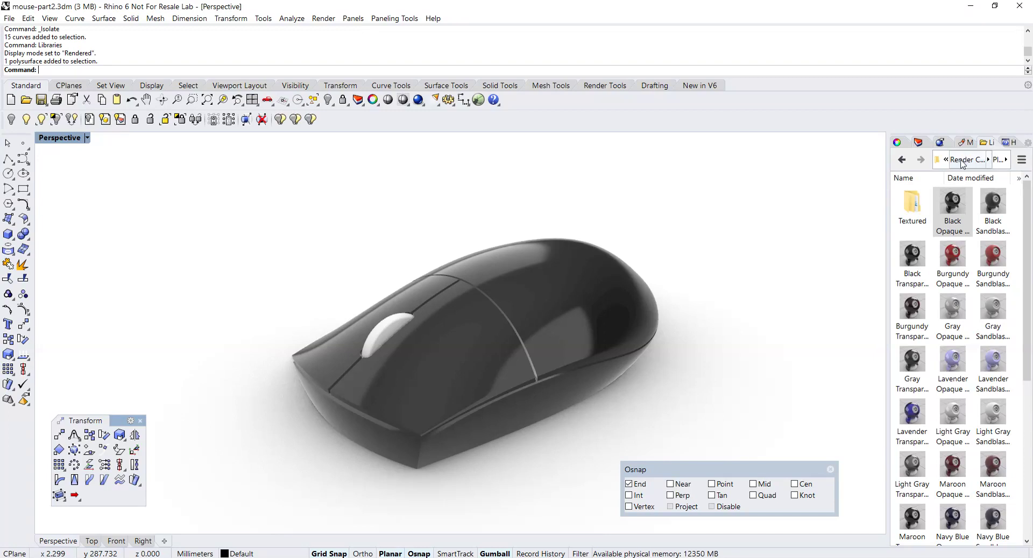
Step: Widen the material library and browse its Render Content folders, including Misc, Ceramics and Plastic
left_click_drag(889, 162, 806, 161)
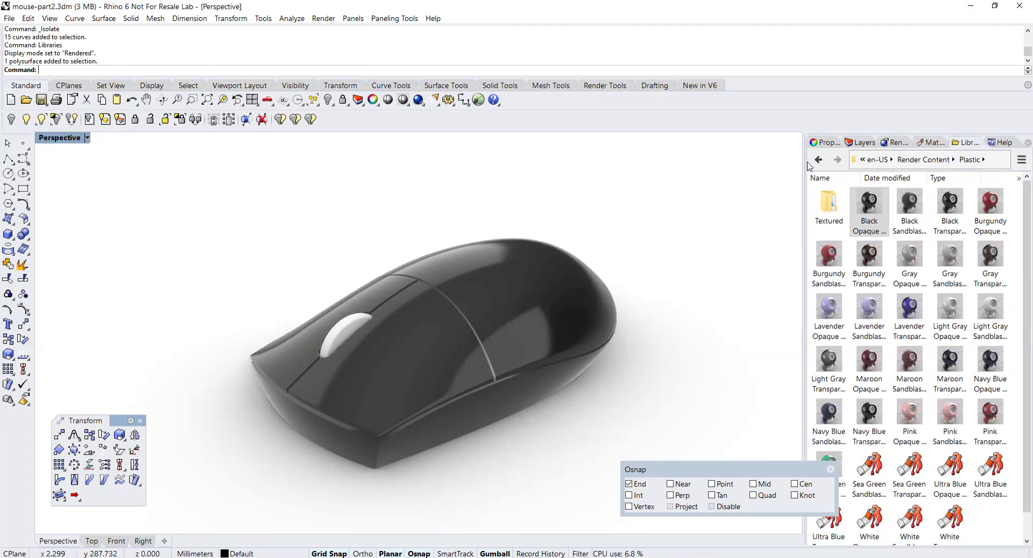
left_click(921, 163)
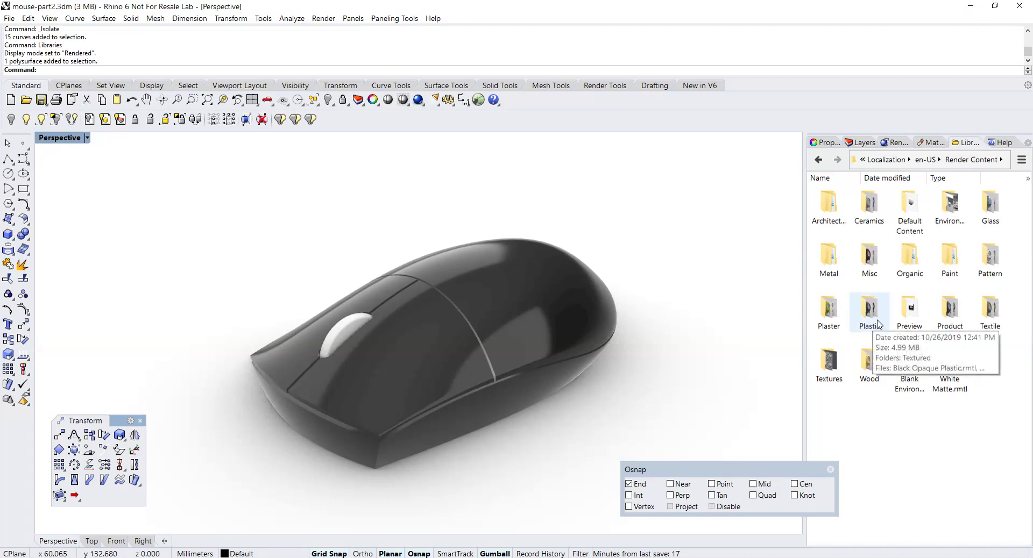
double_click(869, 258)
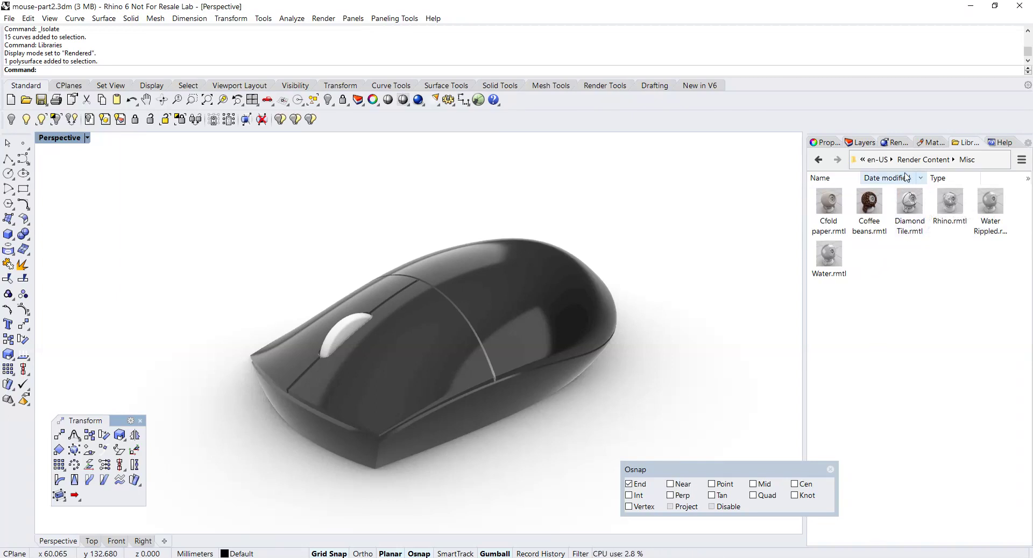
left_click(926, 160)
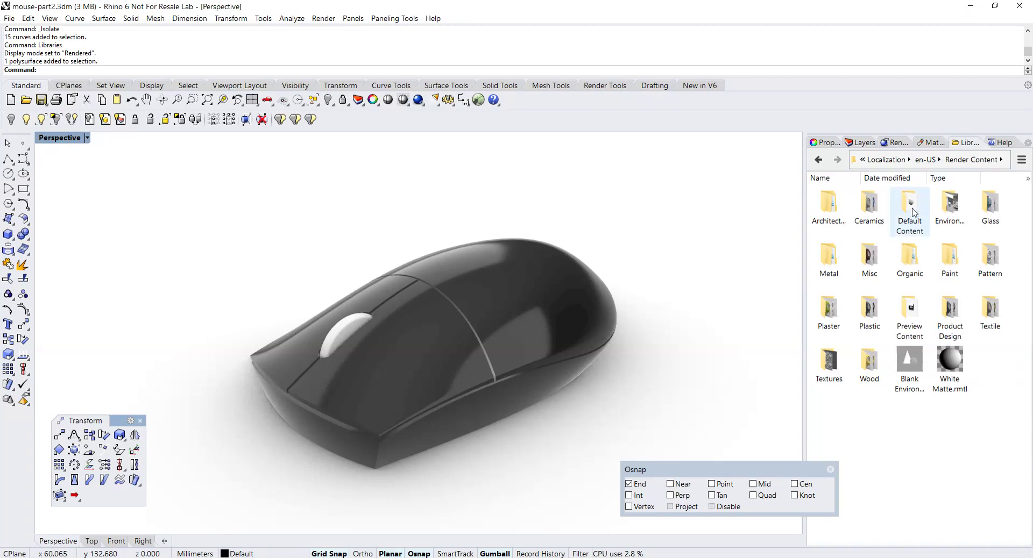
double_click(870, 211)
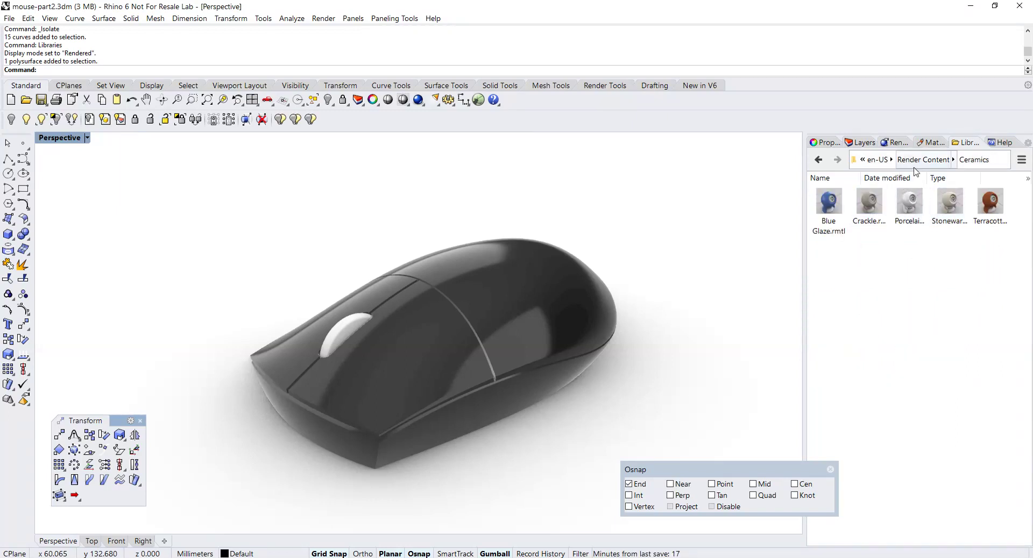
left_click(927, 164)
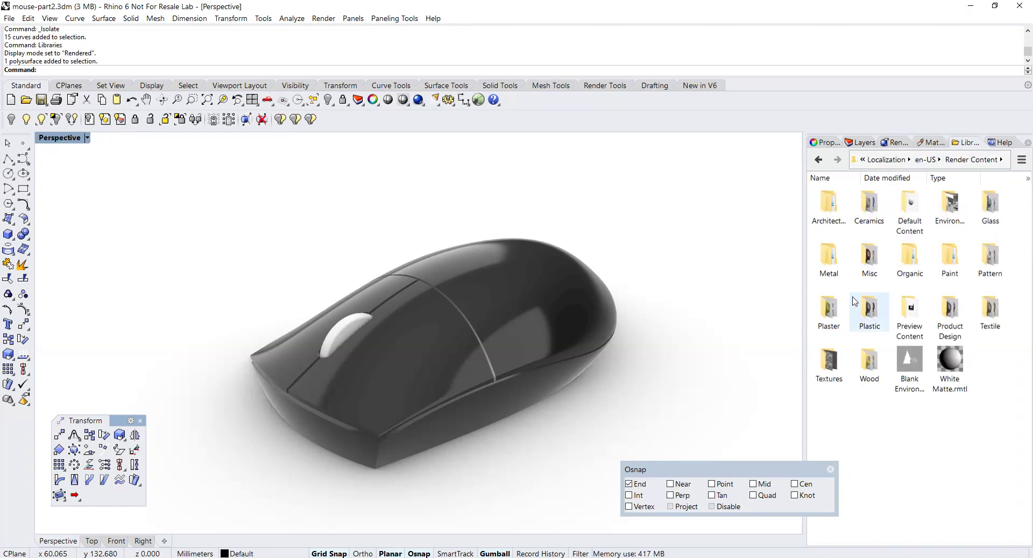
double_click(863, 315)
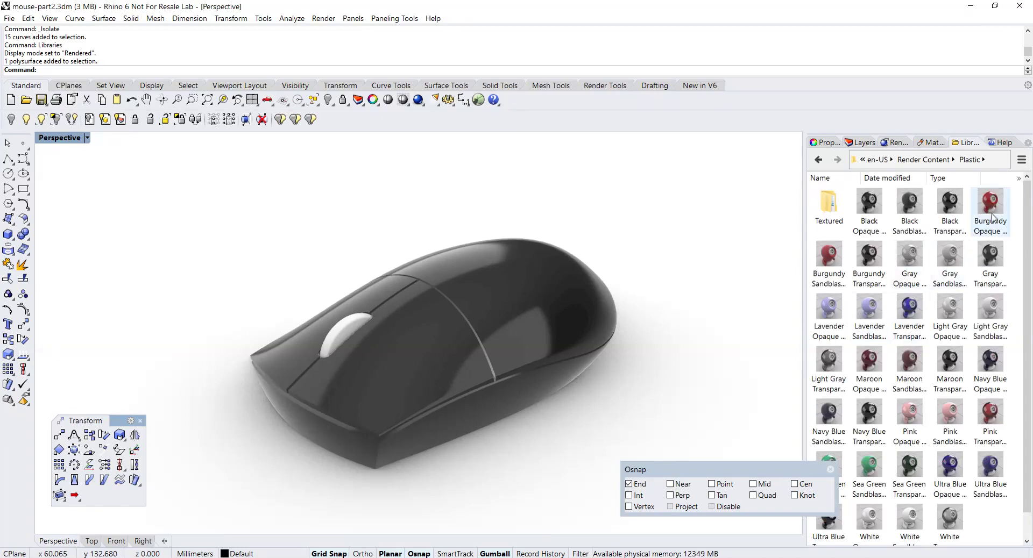
Step: Apply the Burgundy Opaque plastic material to the scroll wheel and deselect it
left_click_drag(994, 208, 358, 353)
left_click(337, 253)
right_click_drag(337, 254, 291, 250)
scroll(293, 244, "down", 2)
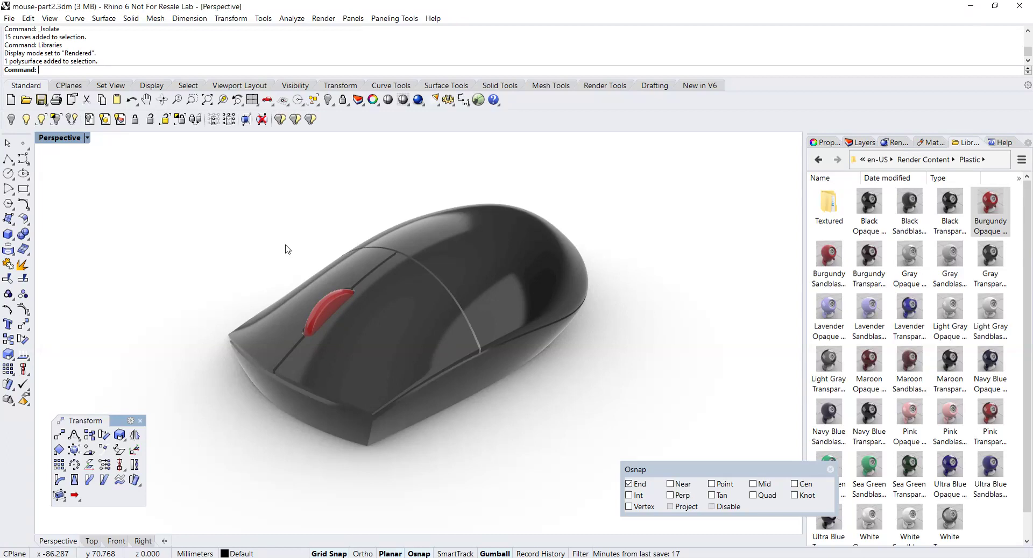